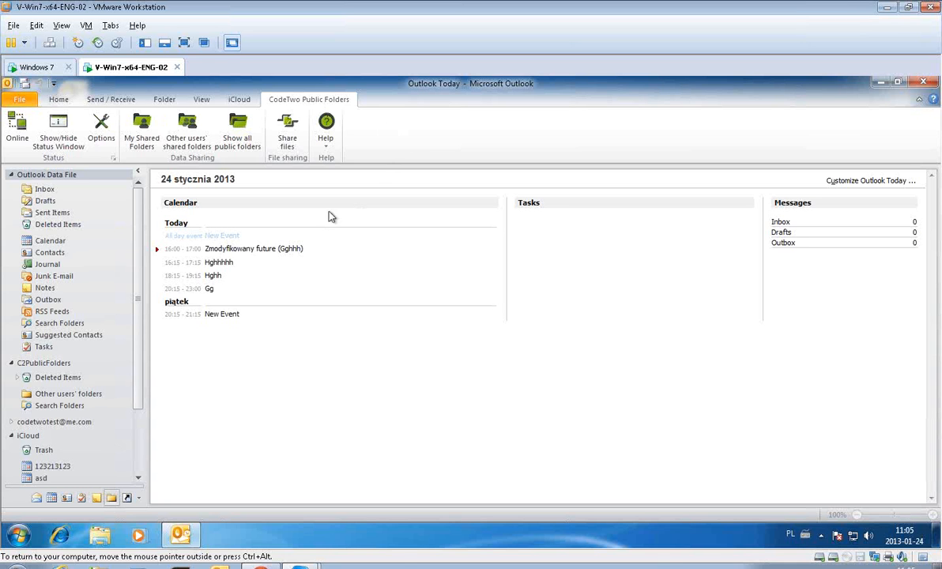
Step: View Outlook on the Windows 7 virtual machine and return to the V-Win7-x64-ENG-02 machine
{"action": "left_click", "coordinate": [36, 67]}
{"action": "left_click", "coordinate": [36, 67]}
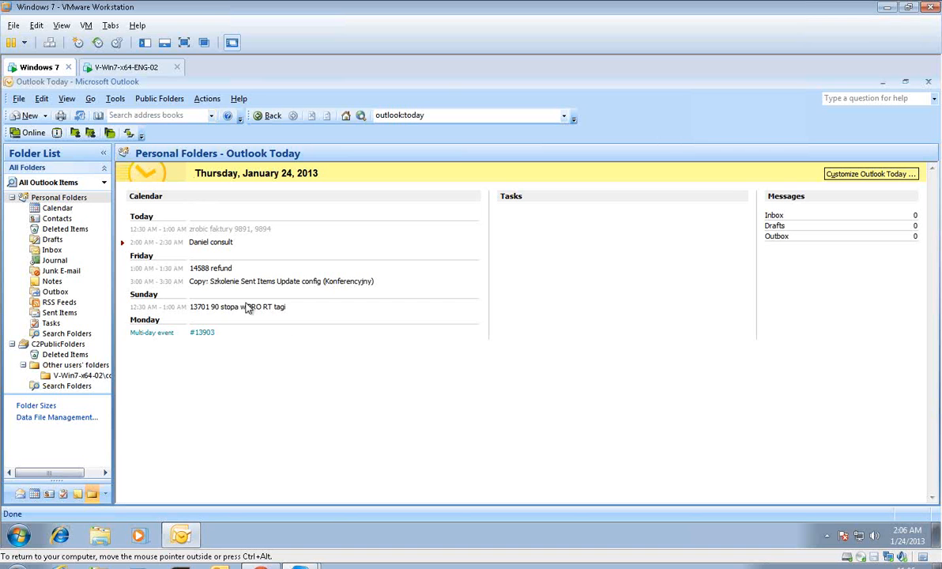
{"action": "left_click", "coordinate": [136, 71]}
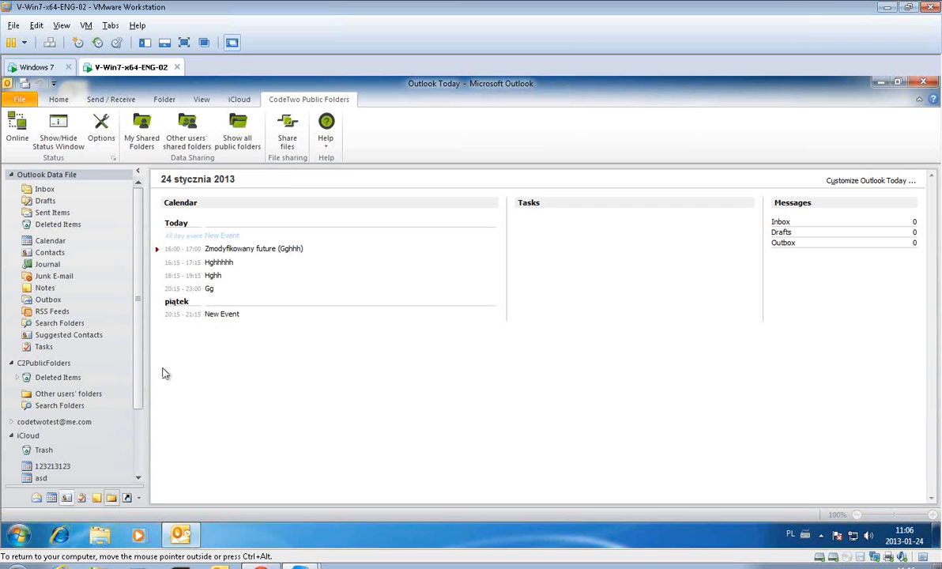
Step: Look up the Public Folders Syncing Master entries in the CodeTwo folder of the installed programs
{"action": "left_click", "coordinate": [19, 536]}
{"action": "left_click", "coordinate": [22, 537]}
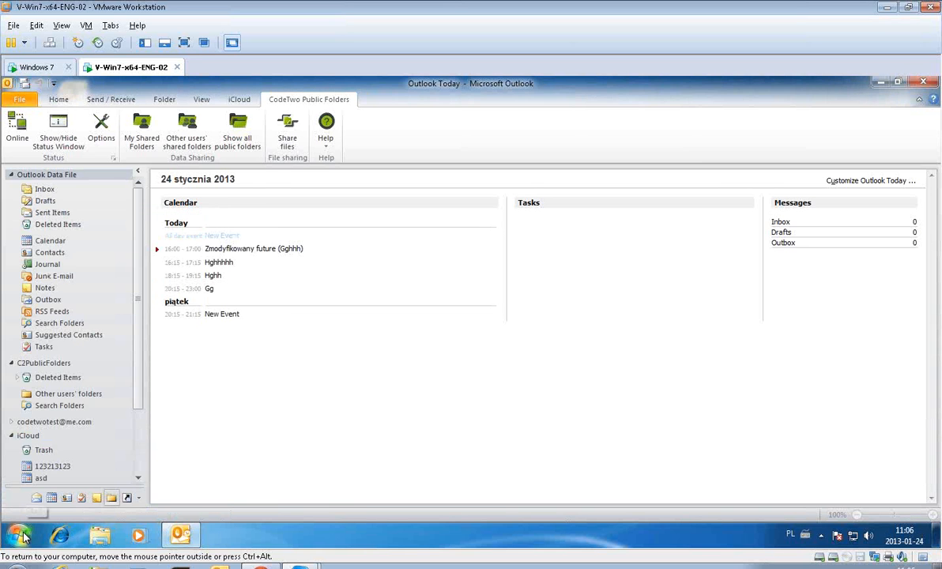
{"action": "left_click", "coordinate": [23, 537]}
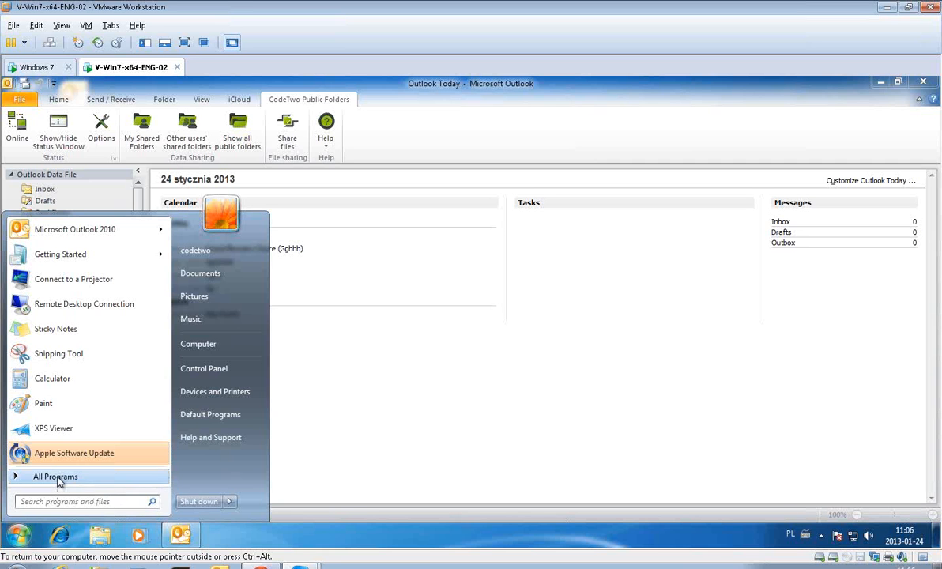
{"action": "left_click", "coordinate": [57, 479]}
{"action": "left_click", "coordinate": [372, 406]}
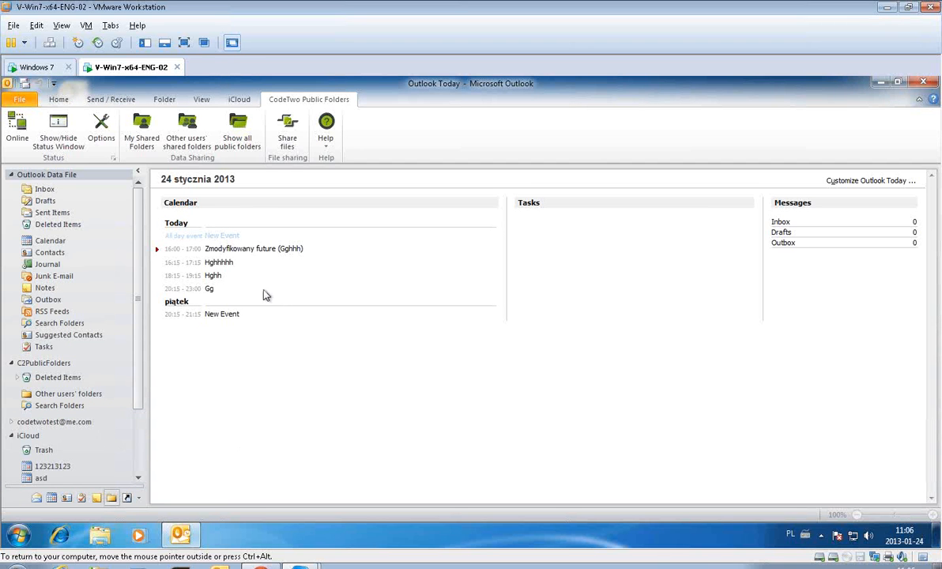
{"action": "left_click", "coordinate": [19, 536]}
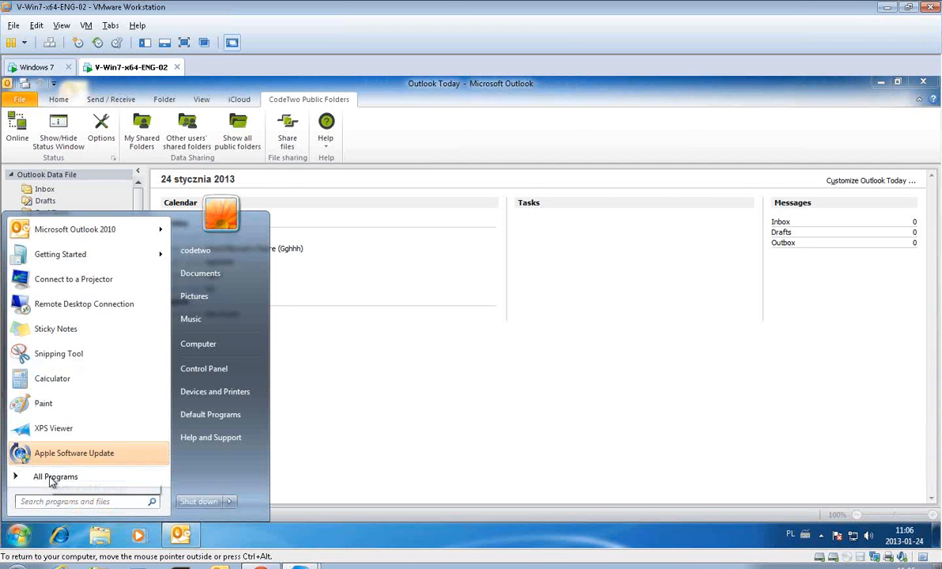
{"action": "left_click", "coordinate": [51, 477]}
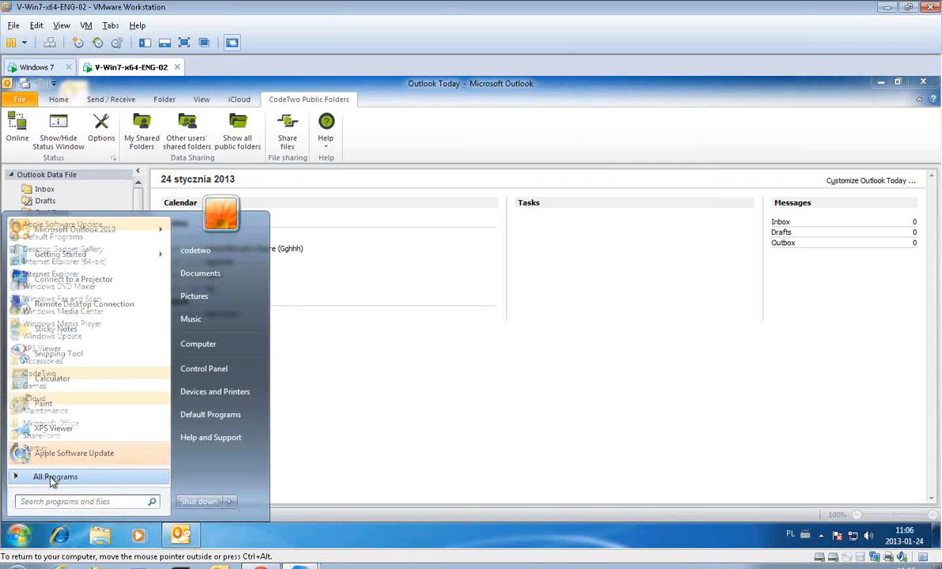
{"action": "left_click", "coordinate": [47, 375]}
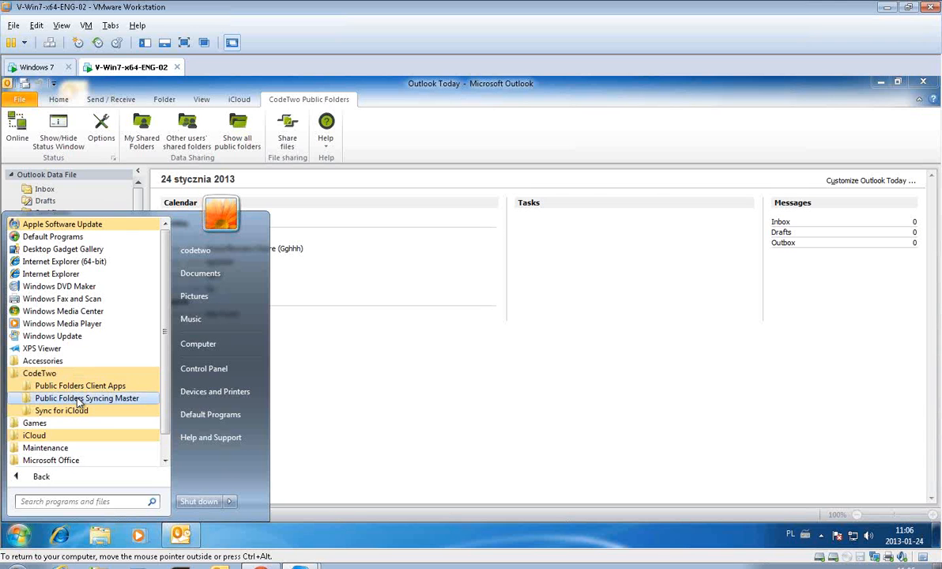
{"action": "left_click", "coordinate": [79, 401]}
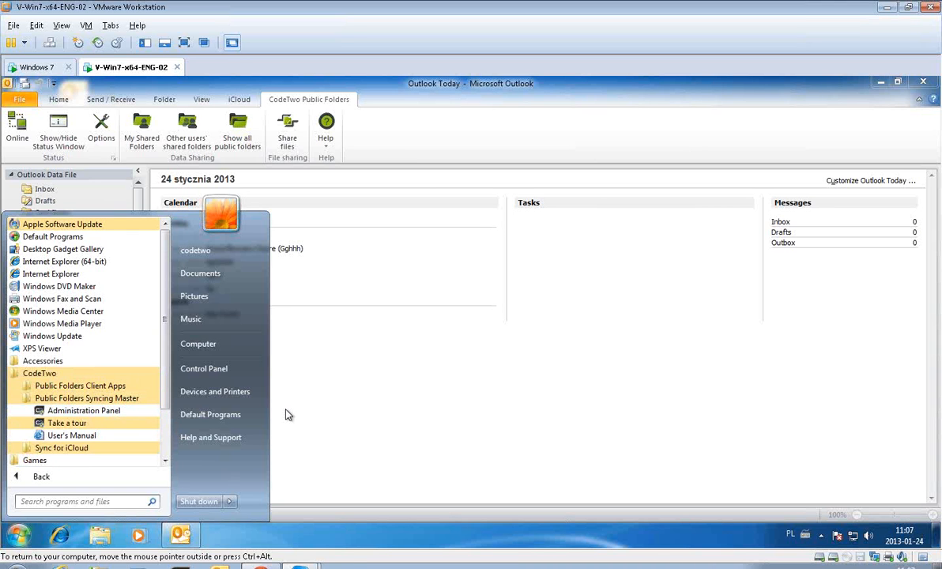
{"action": "left_click", "coordinate": [327, 406]}
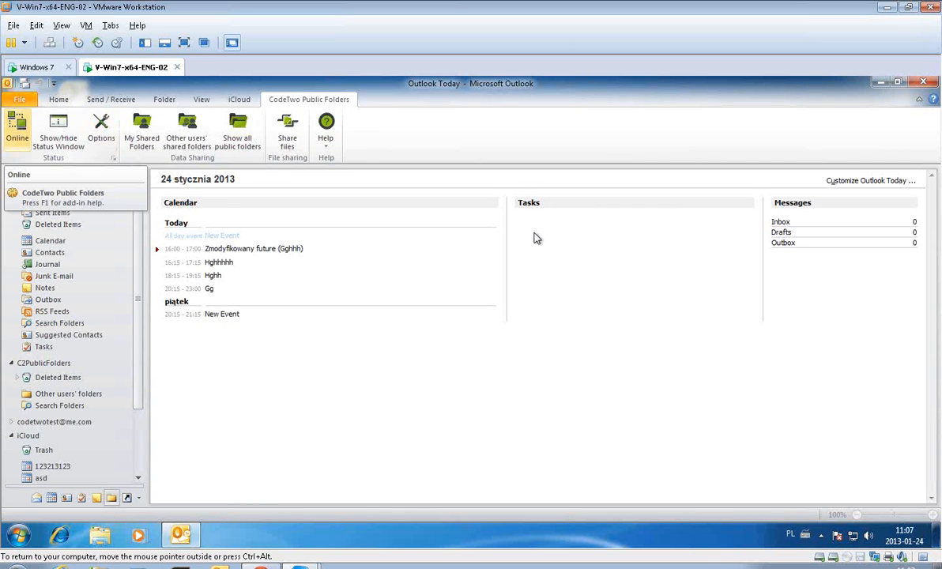
Step: Open the CodeTwo Public Folders File Sharing App running in the background, check its connection status and close it
{"action": "left_click", "coordinate": [820, 536]}
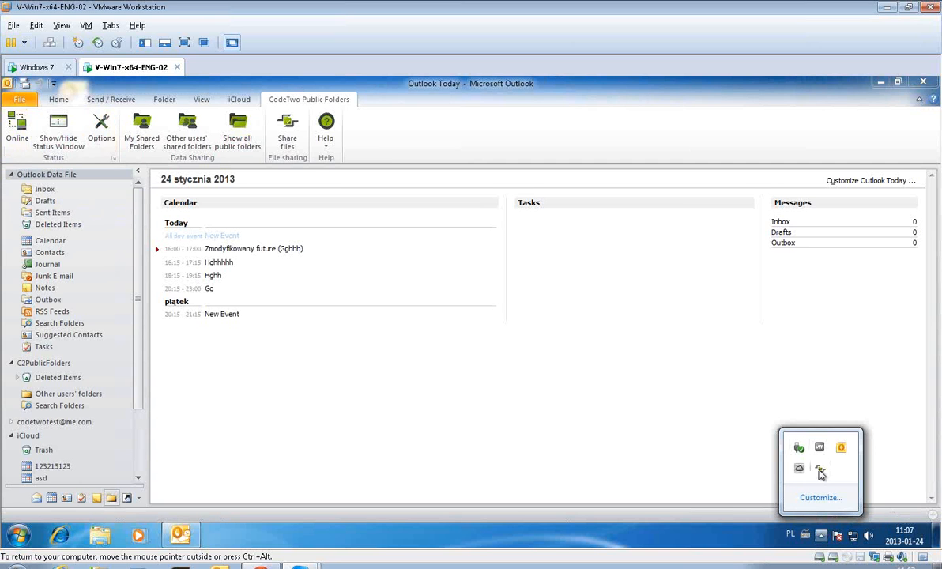
{"action": "left_click", "coordinate": [821, 470]}
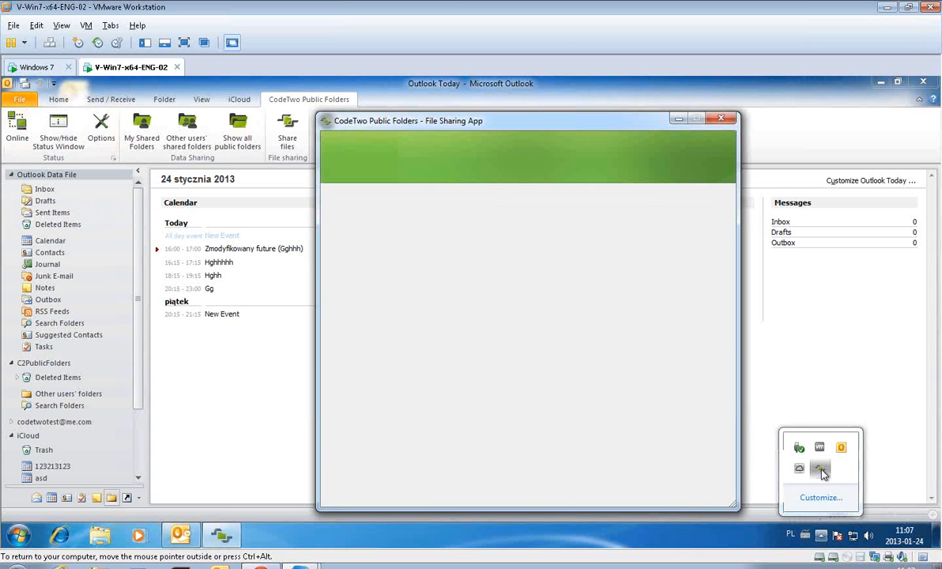
{"action": "left_click_drag", "start_coordinate": [613, 128], "coordinate": [610, 117]}
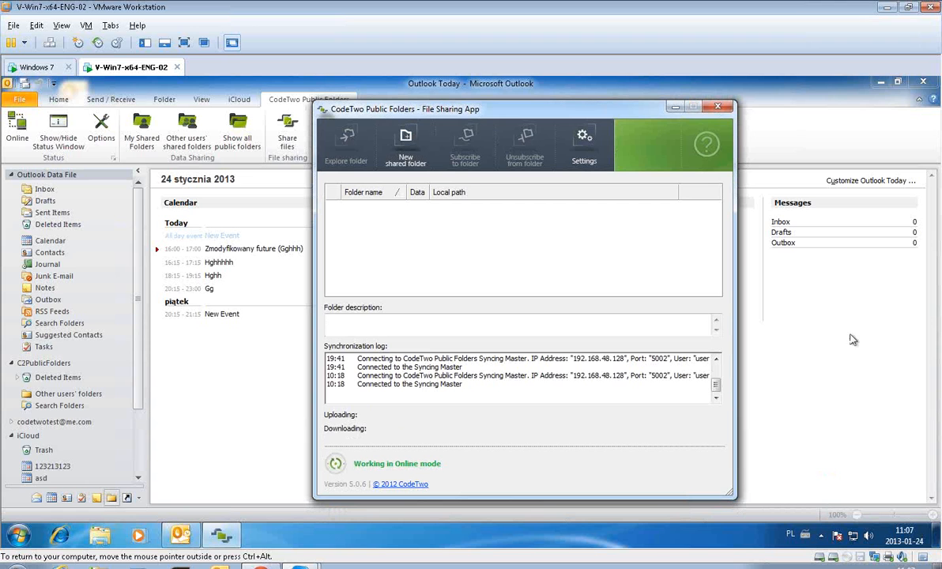
{"action": "left_click", "coordinate": [723, 108]}
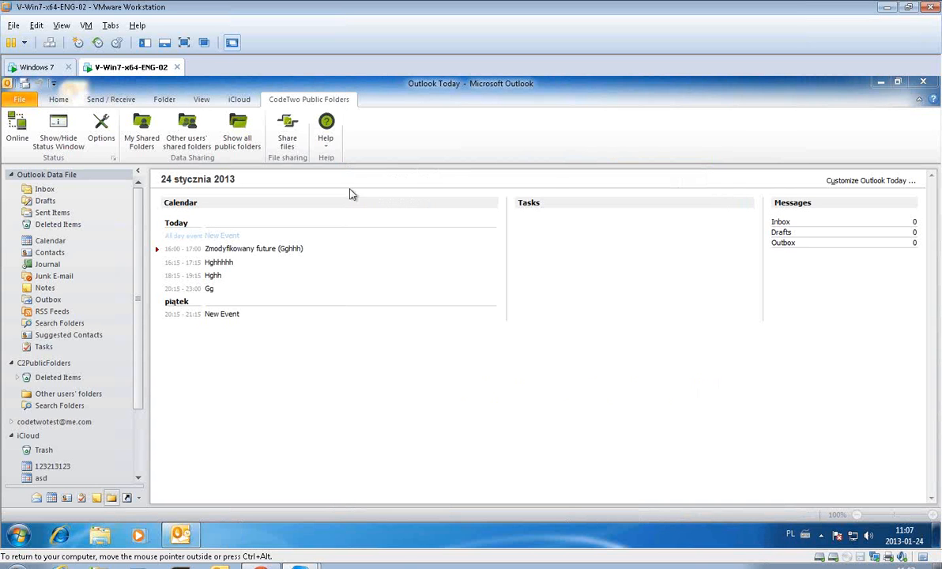
Step: On the Windows 7 virtual machine, view Outlook's Public Folders commands, and open and close the File Sharing App
{"action": "left_click", "coordinate": [50, 71]}
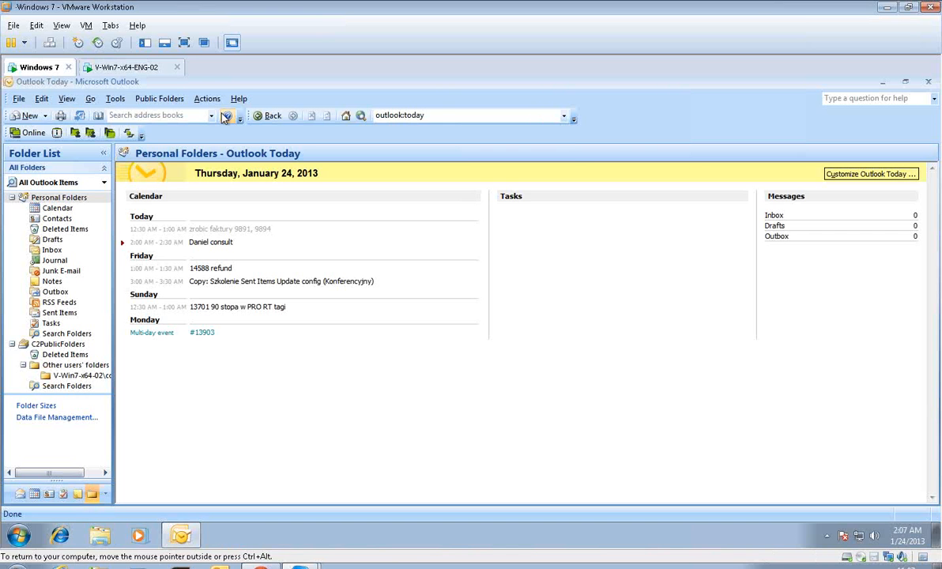
{"action": "left_click", "coordinate": [166, 105]}
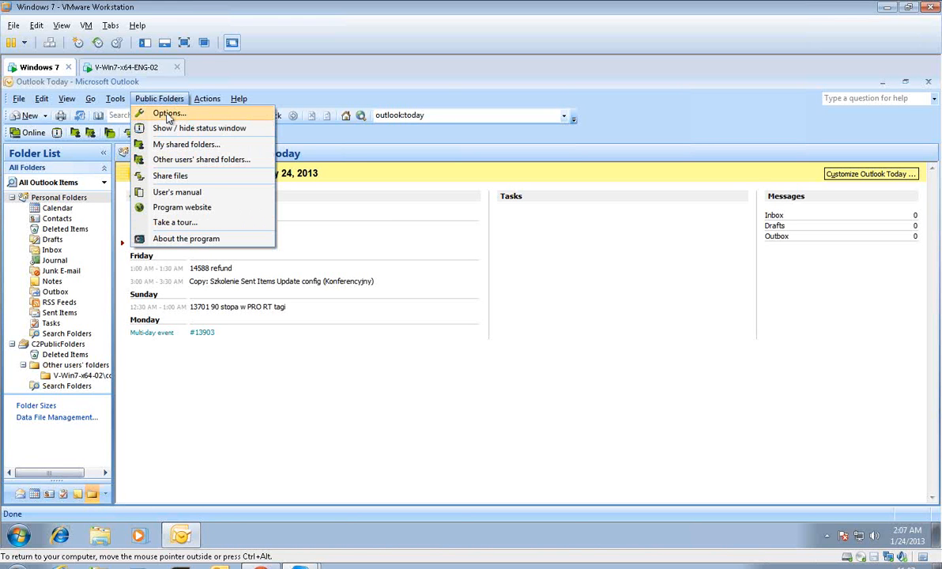
{"action": "left_click", "coordinate": [618, 401]}
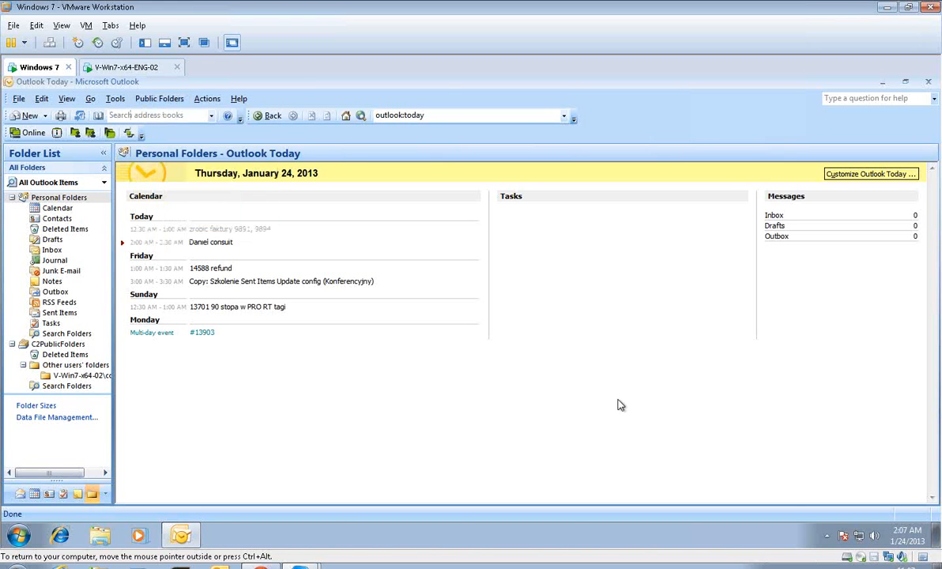
{"action": "left_click", "coordinate": [827, 538]}
{"action": "left_click", "coordinate": [826, 480]}
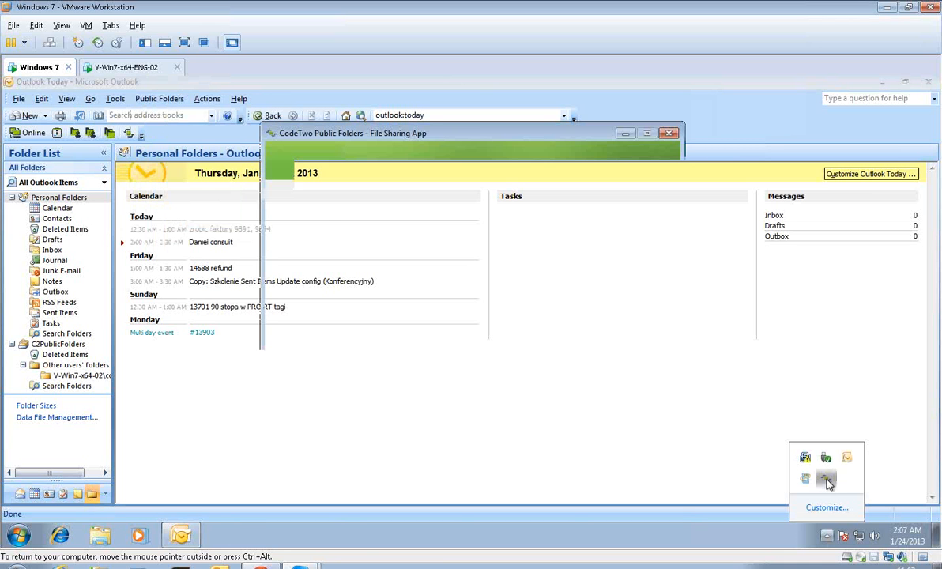
{"action": "left_click", "coordinate": [668, 134]}
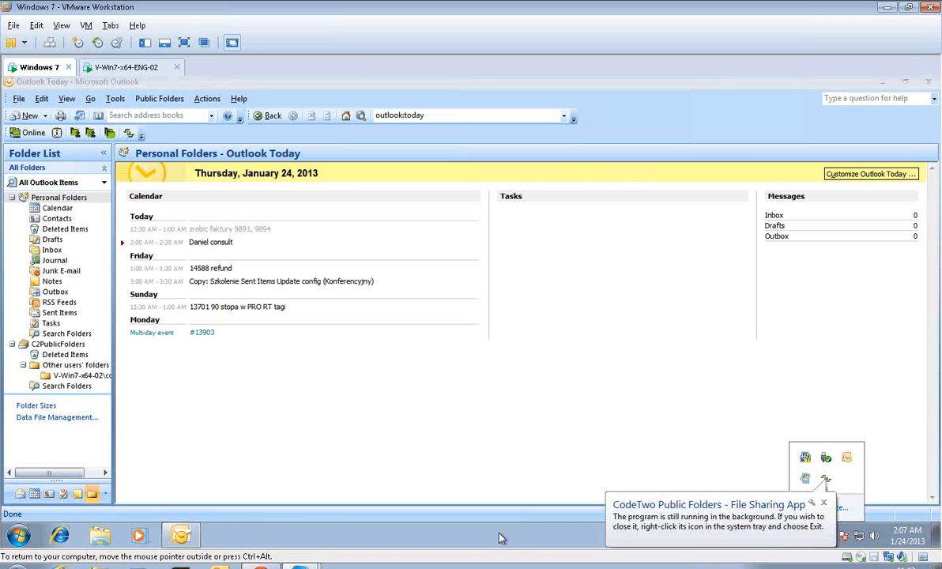
Step: Return to V-Win7-x64-ENG-02 and look up the Sync for iCloud entries among the installed CodeTwo programs
{"action": "left_click", "coordinate": [126, 68]}
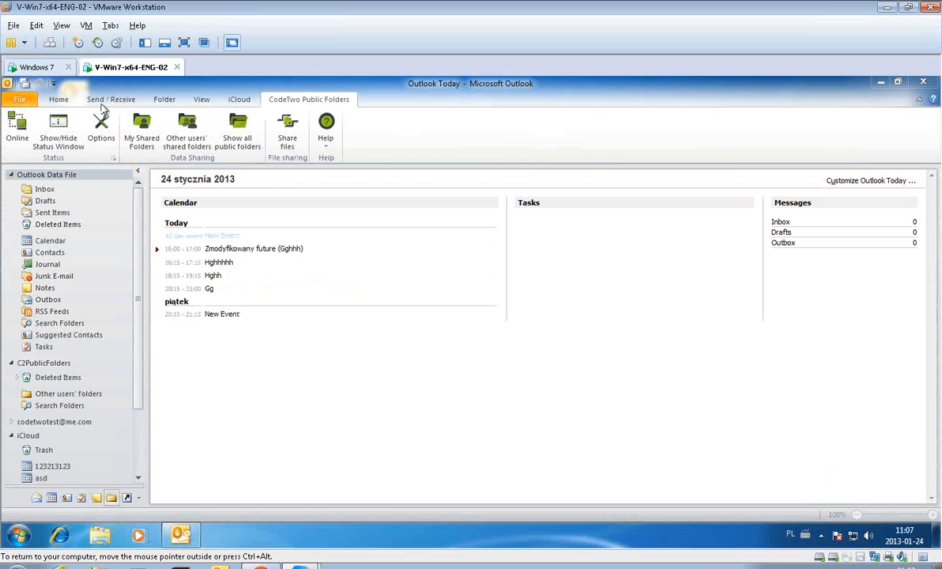
{"action": "left_click", "coordinate": [58, 101]}
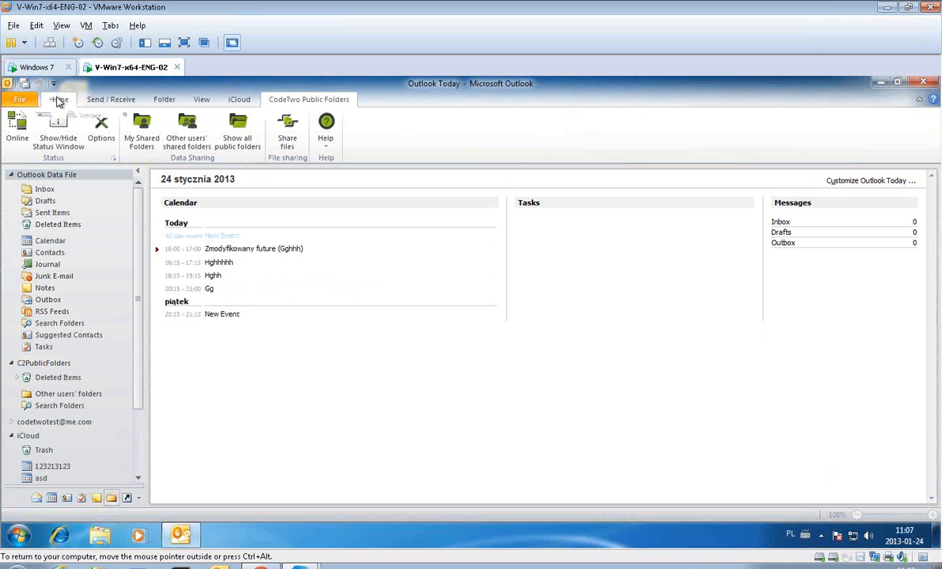
{"action": "left_click", "coordinate": [19, 537]}
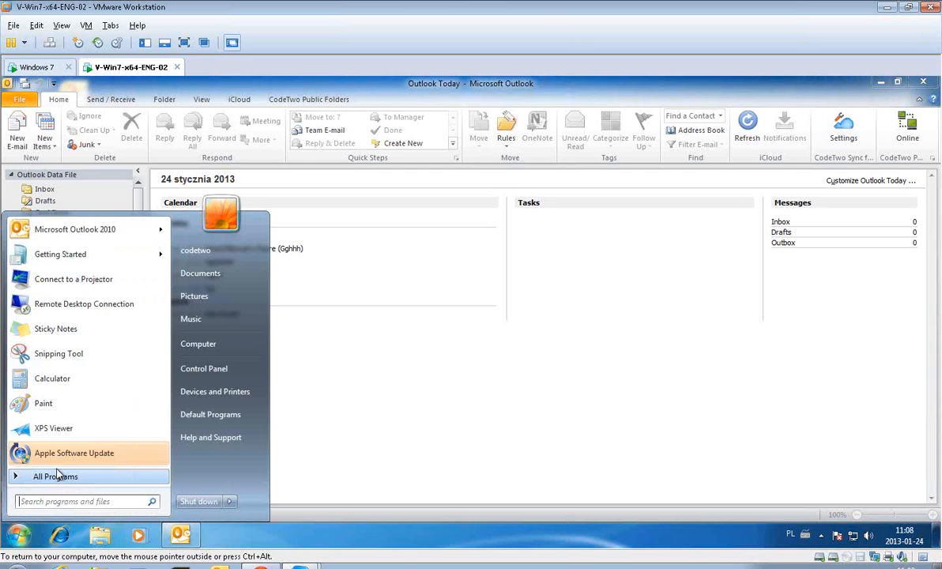
{"action": "left_click", "coordinate": [56, 475]}
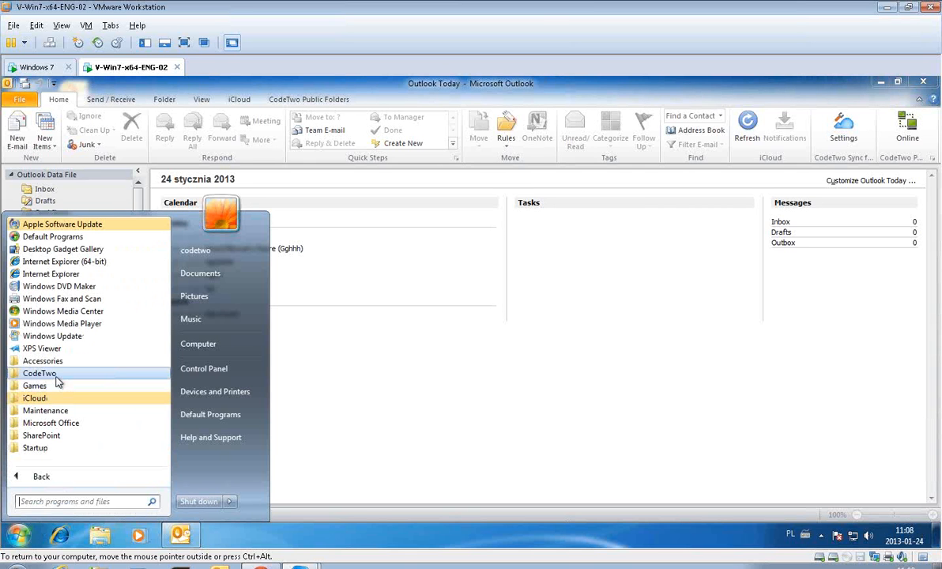
{"action": "left_click", "coordinate": [56, 377]}
{"action": "left_click", "coordinate": [49, 411]}
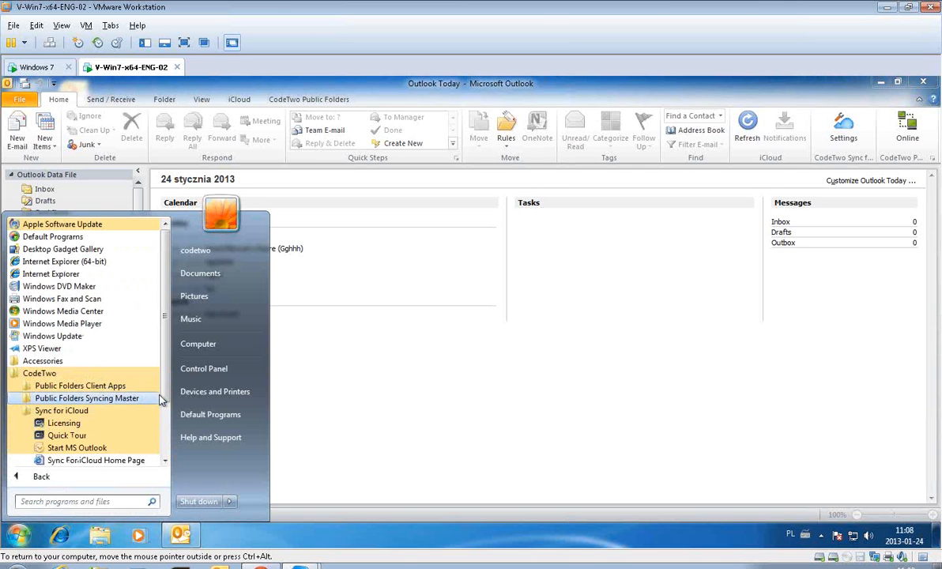
{"action": "left_click_drag", "start_coordinate": [163, 393], "coordinate": [162, 405]}
{"action": "left_click", "coordinate": [463, 332]}
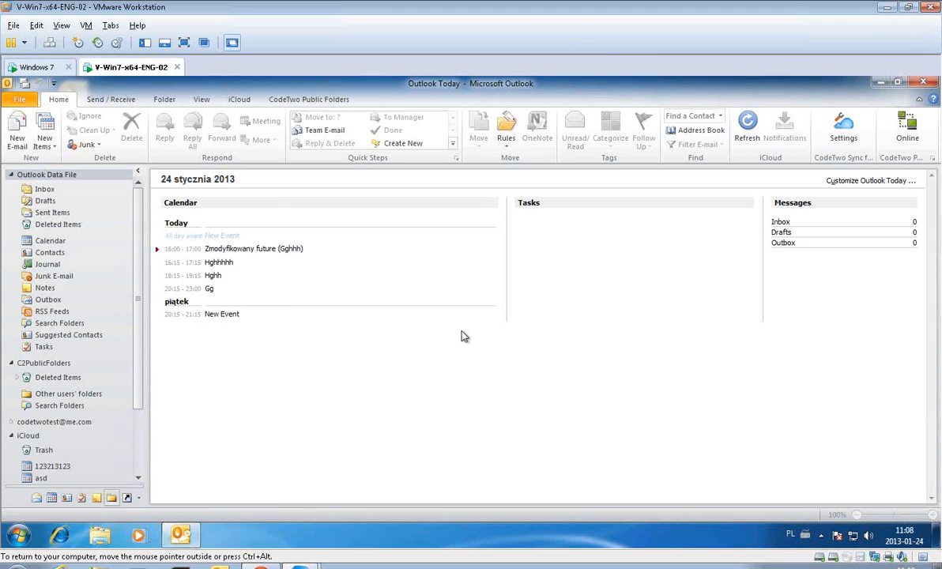
Step: View the folder pair list in the CodeTwo Sync for iCloud settings and cancel the dialog
{"action": "left_click", "coordinate": [844, 130]}
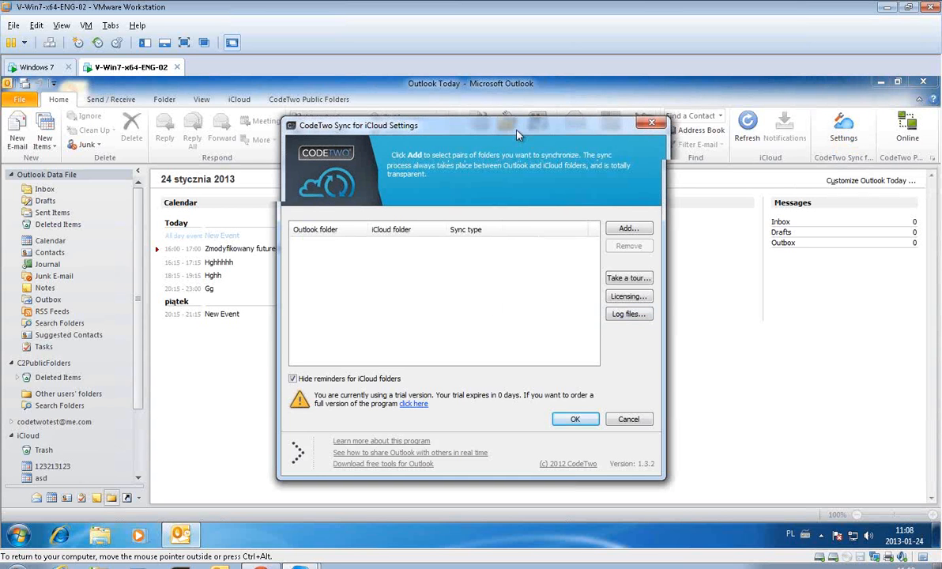
{"action": "left_click_drag", "start_coordinate": [517, 134], "coordinate": [524, 132]}
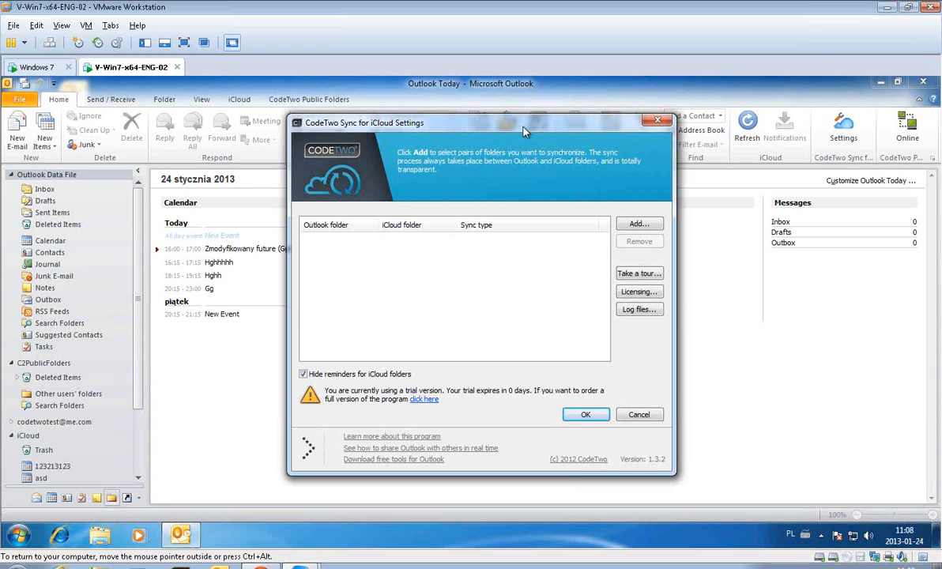
{"action": "left_click", "coordinate": [653, 419]}
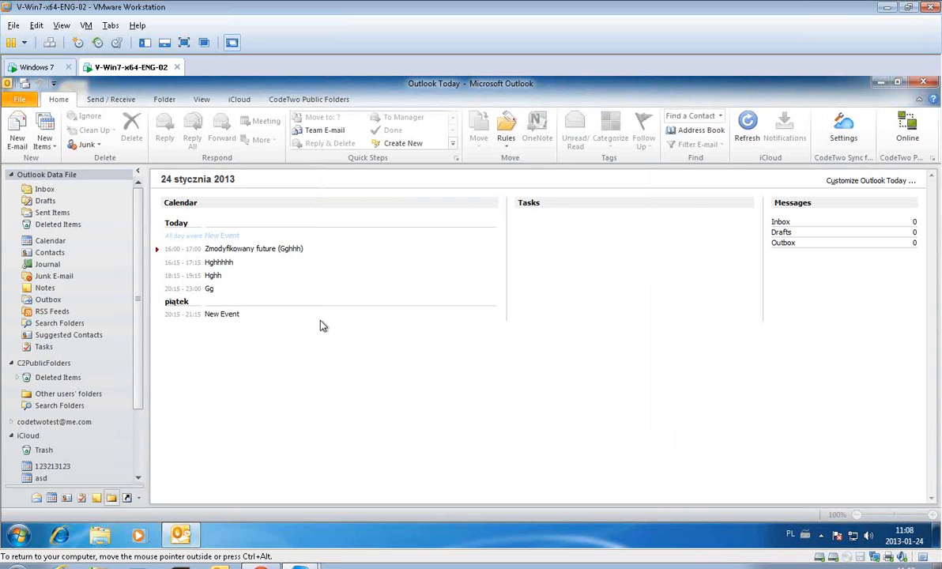
Step: Open the Control Panel to locate the iCloud item, and close the window
{"action": "left_click", "coordinate": [19, 536]}
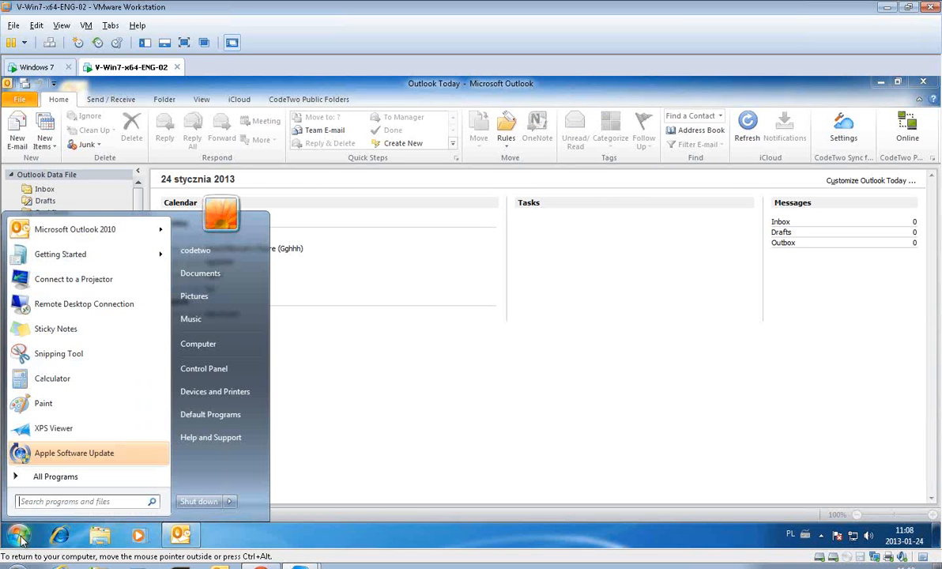
{"action": "left_click", "coordinate": [205, 368]}
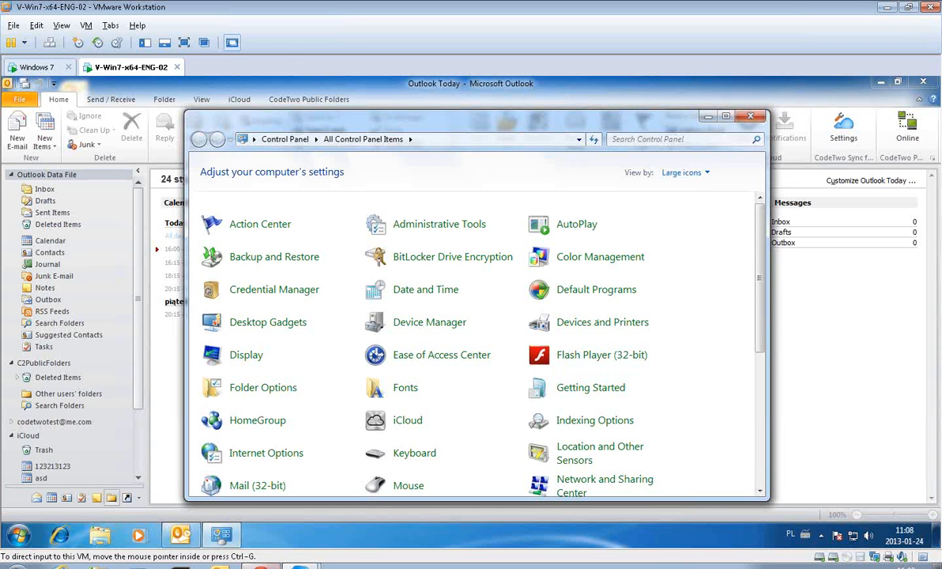
{"action": "left_click", "coordinate": [260, 566]}
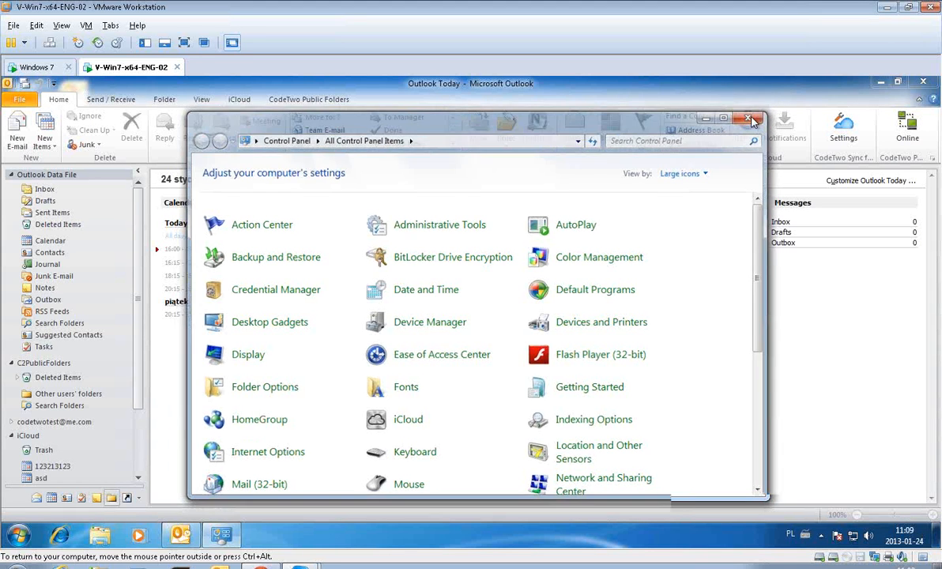
{"action": "left_click", "coordinate": [752, 119]}
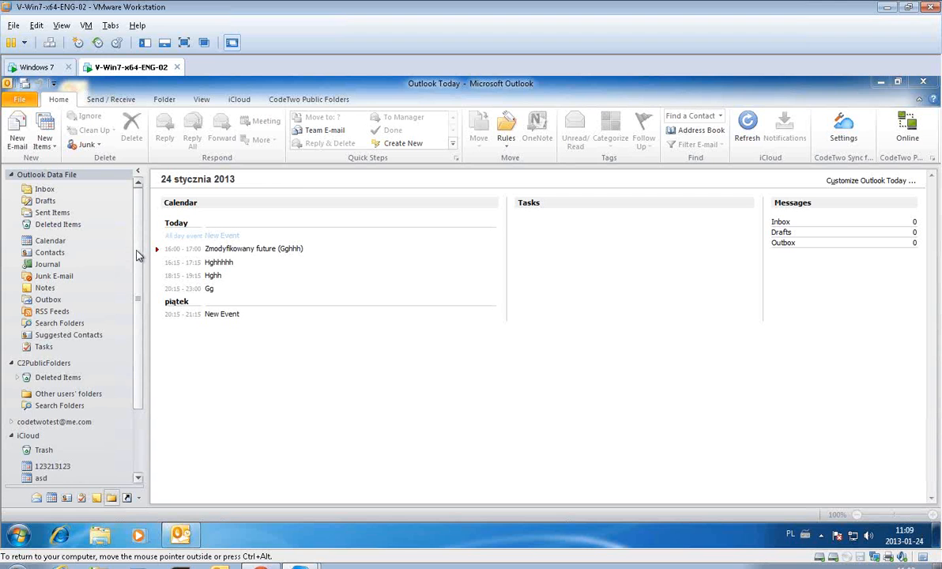
Step: Select the C2PublicFolders data file and view the iCloud folders in the folder list
{"action": "left_click_drag", "start_coordinate": [136, 255], "coordinate": [136, 266]}
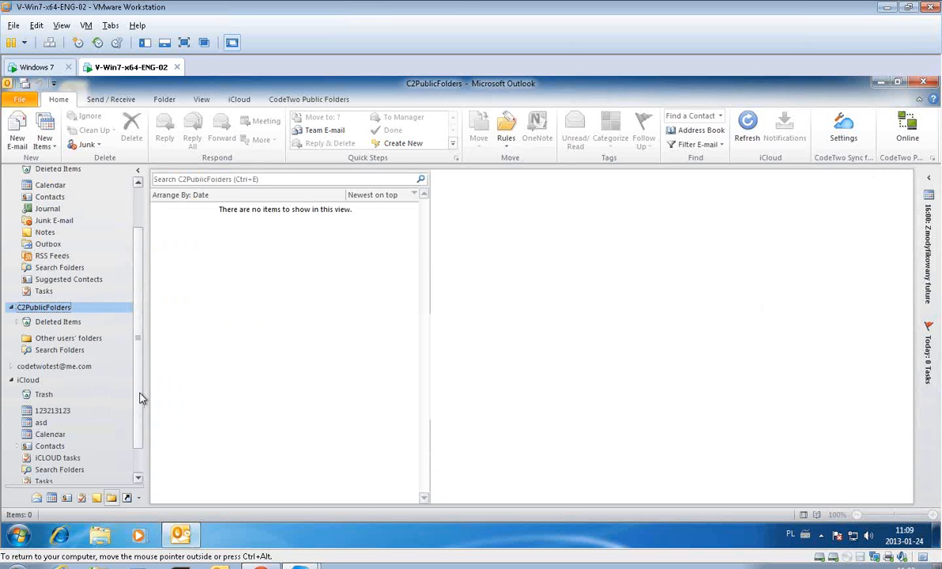
{"action": "left_click_drag", "start_coordinate": [139, 397], "coordinate": [139, 405]}
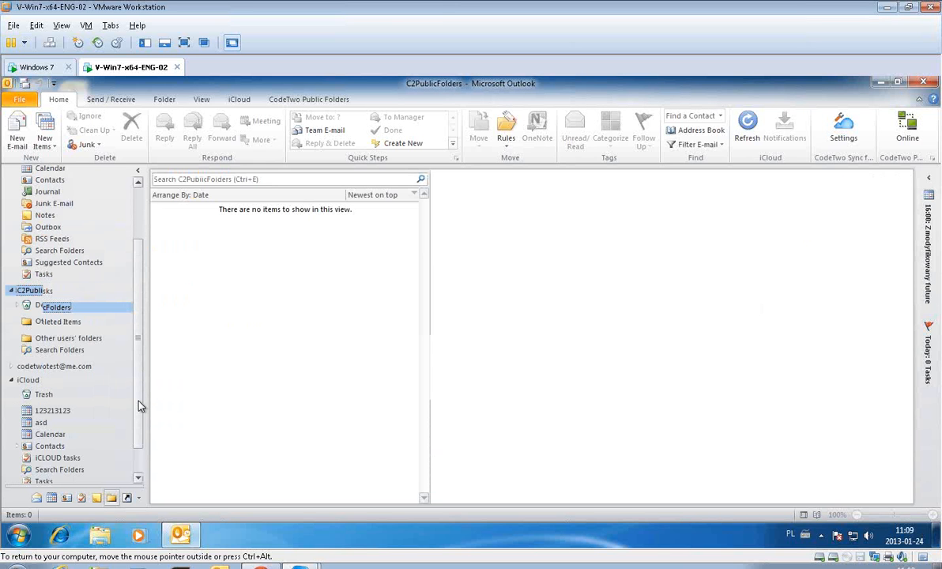
{"action": "left_click_drag", "start_coordinate": [139, 414], "coordinate": [139, 427]}
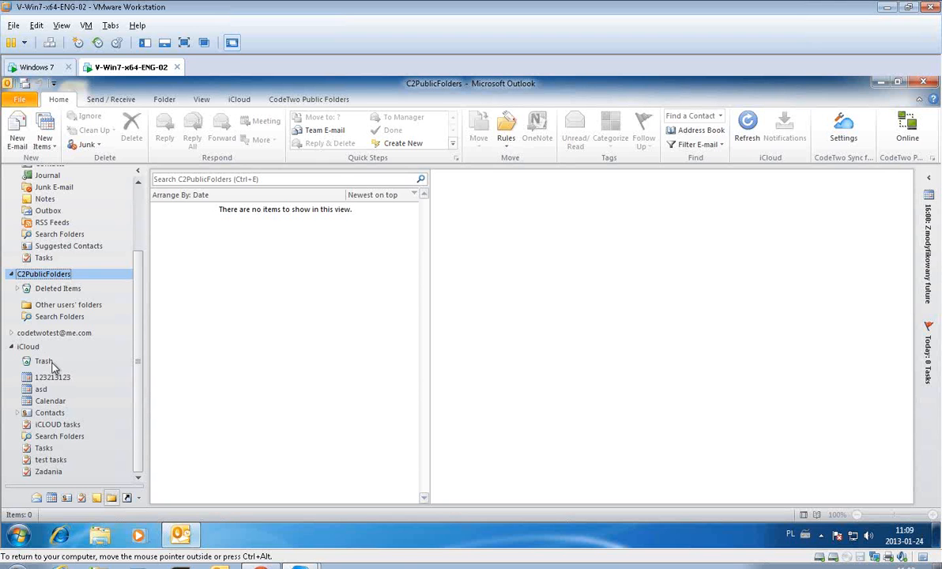
Step: View the asd and Calendar calendars in the iCloud data file
{"action": "left_click", "coordinate": [50, 378]}
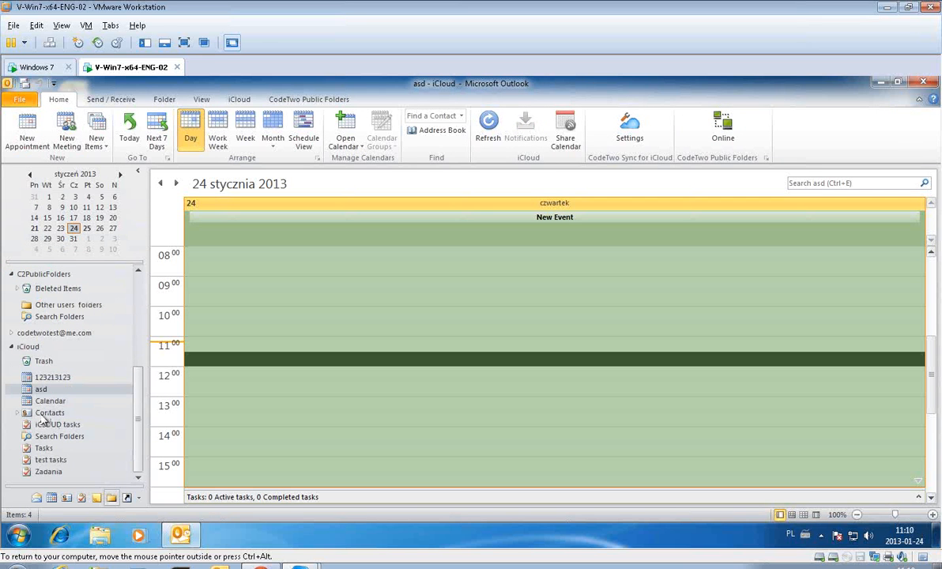
{"action": "left_click", "coordinate": [50, 403]}
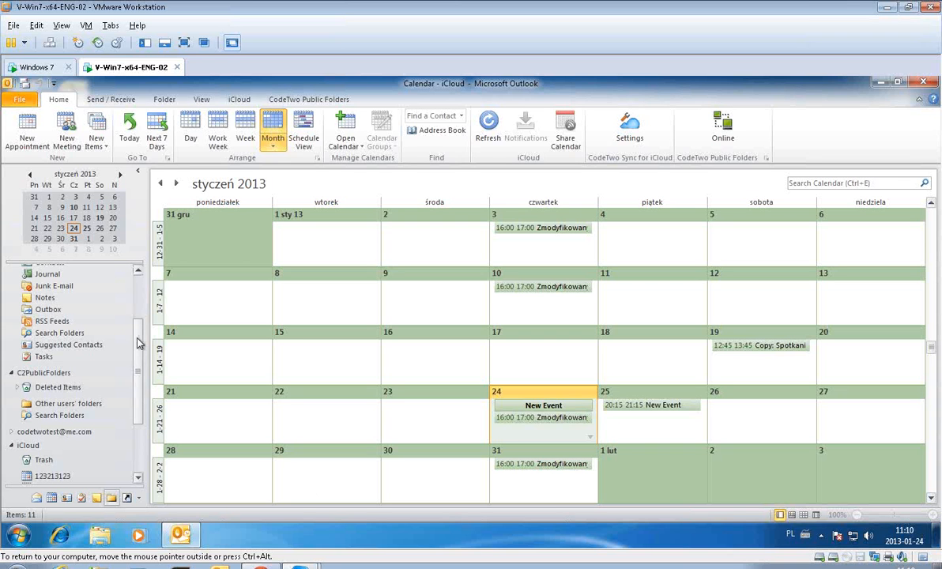
{"action": "left_click_drag", "start_coordinate": [138, 342], "coordinate": [137, 284]}
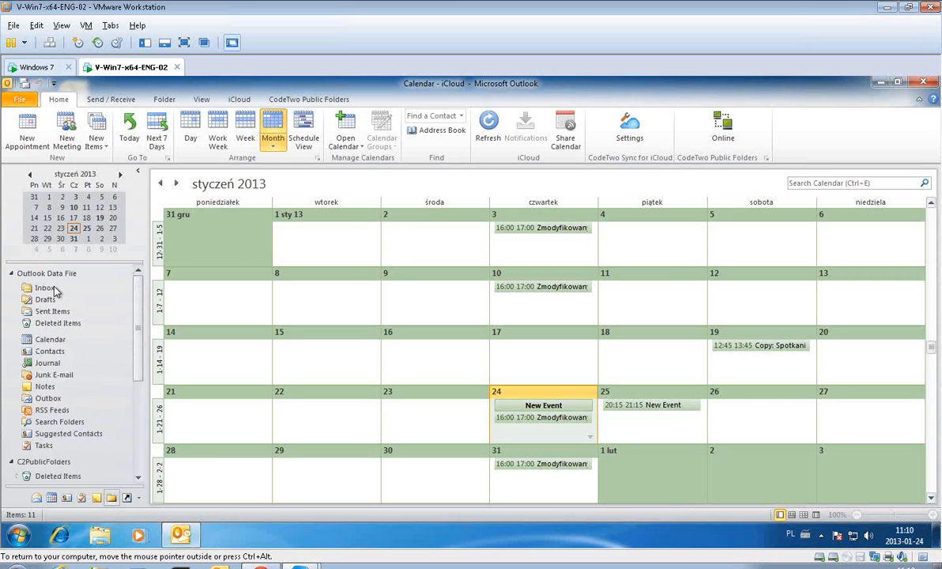
Step: Open the Contacts folder of the Outlook Data File, and check the Windows 7 machine's folder list before returning
{"action": "left_click", "coordinate": [307, 99]}
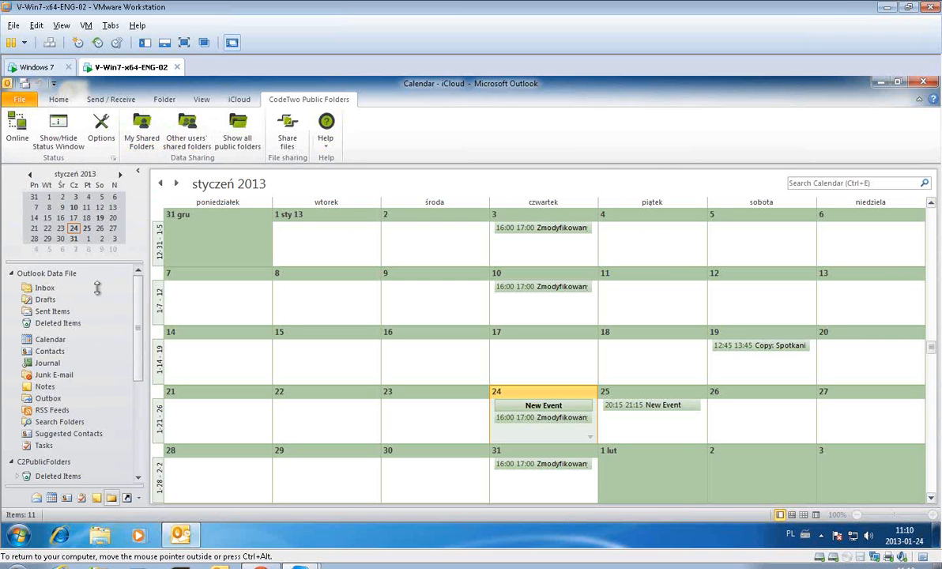
{"action": "left_click", "coordinate": [49, 353]}
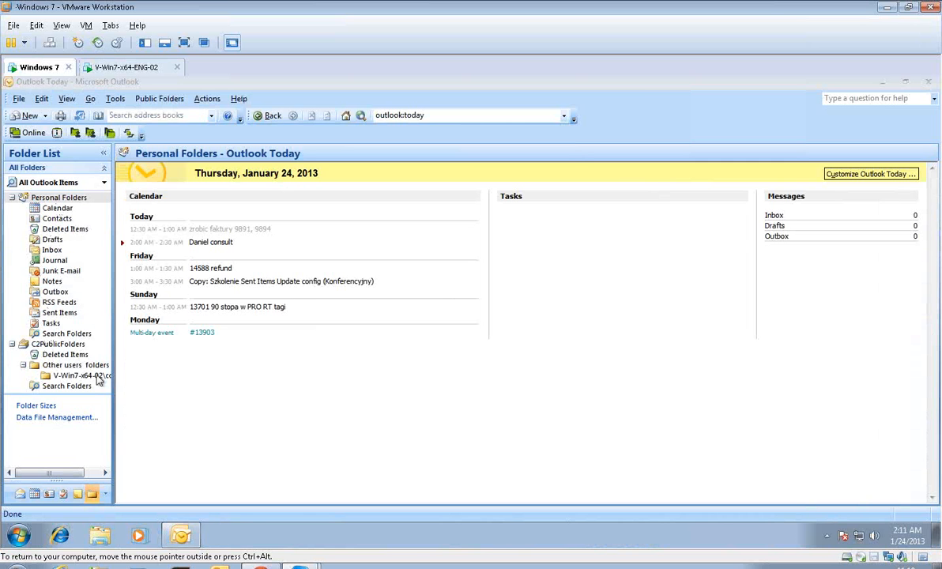
{"action": "left_click", "coordinate": [117, 69]}
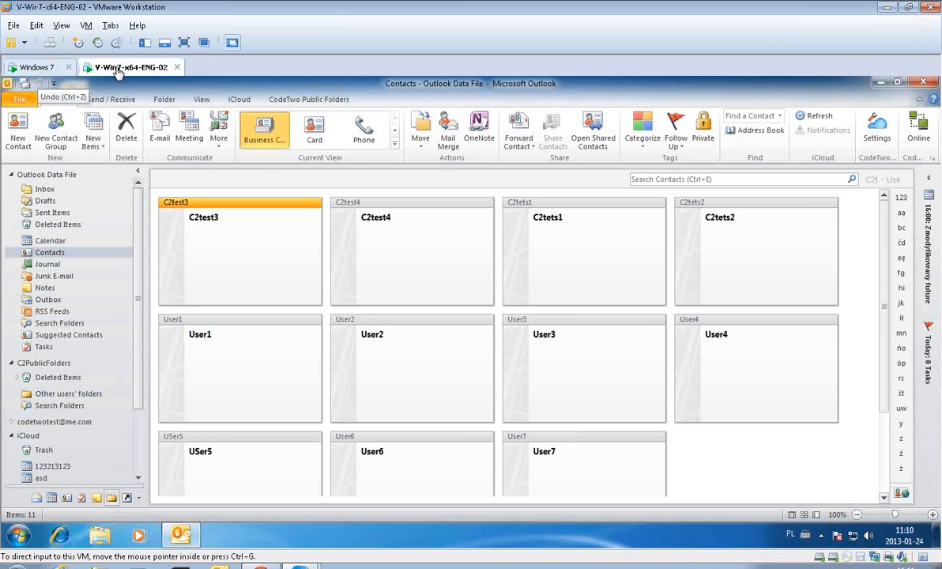
Step: Choose the Outlook Data File's Contacts folder for sharing through CodeTwo Public Folders' My Shared Folders
{"action": "left_click", "coordinate": [308, 99]}
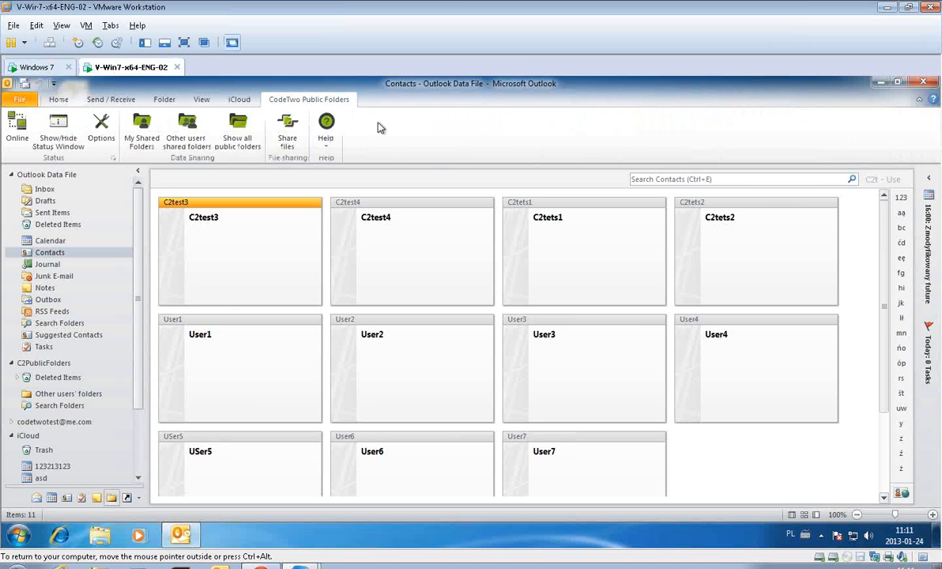
{"action": "left_click", "coordinate": [143, 139]}
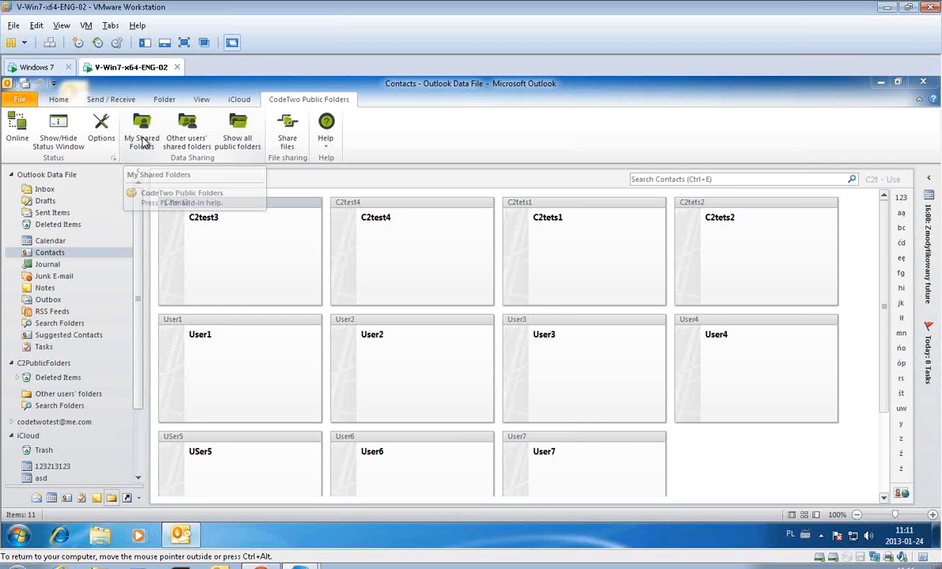
{"action": "left_click", "coordinate": [608, 257]}
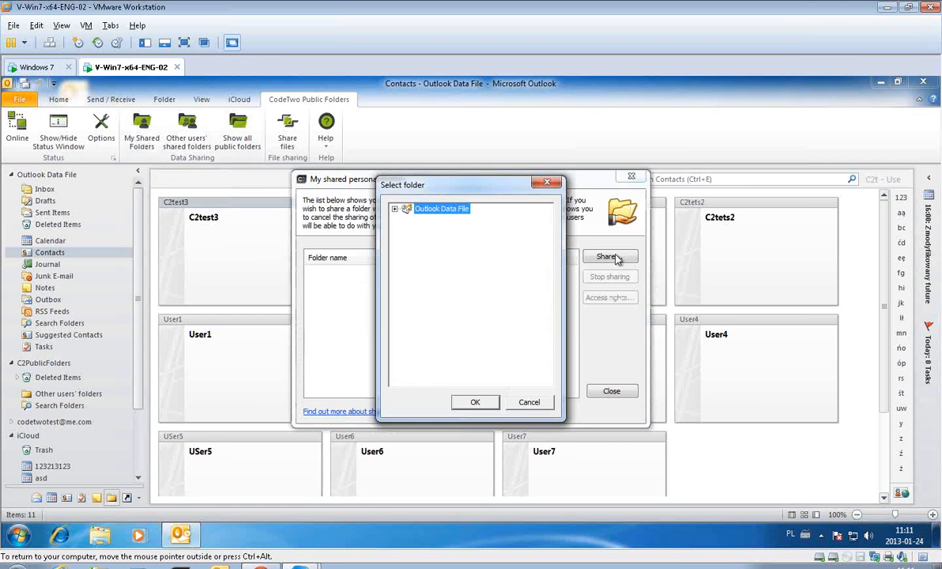
{"action": "left_click", "coordinate": [475, 403]}
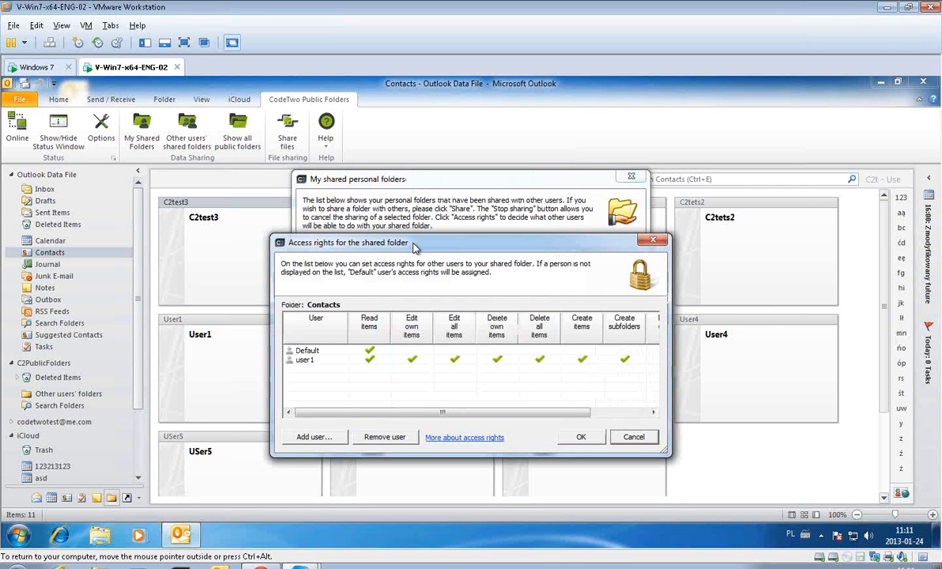
Step: Add user2 with all access rights, including Folder owner, to the shared Contacts folder, and confirm the sharing
{"action": "mouse_move", "coordinate": [527, 412]}
{"action": "left_mouse_down"}
{"action": "mouse_move", "coordinate": [583, 420]}
{"action": "mouse_move", "coordinate": [544, 418]}
{"action": "left_mouse_up"}
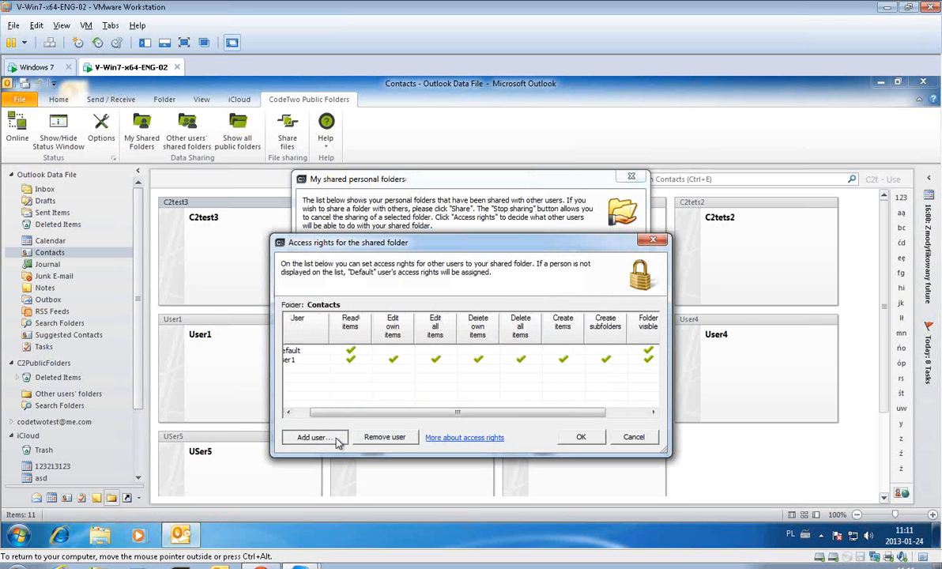
{"action": "left_click", "coordinate": [338, 443]}
{"action": "left_click", "coordinate": [540, 464]}
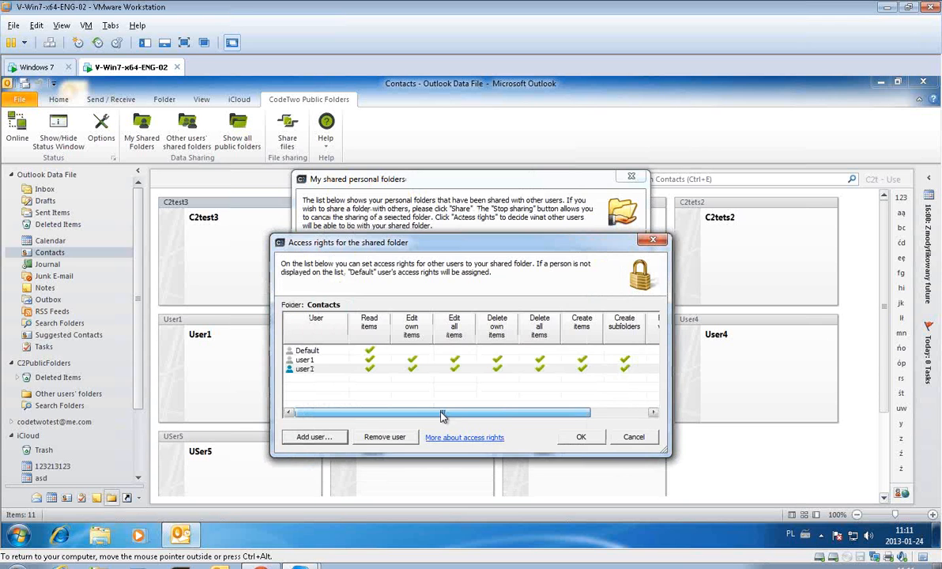
{"action": "left_click_drag", "start_coordinate": [382, 416], "coordinate": [490, 411]}
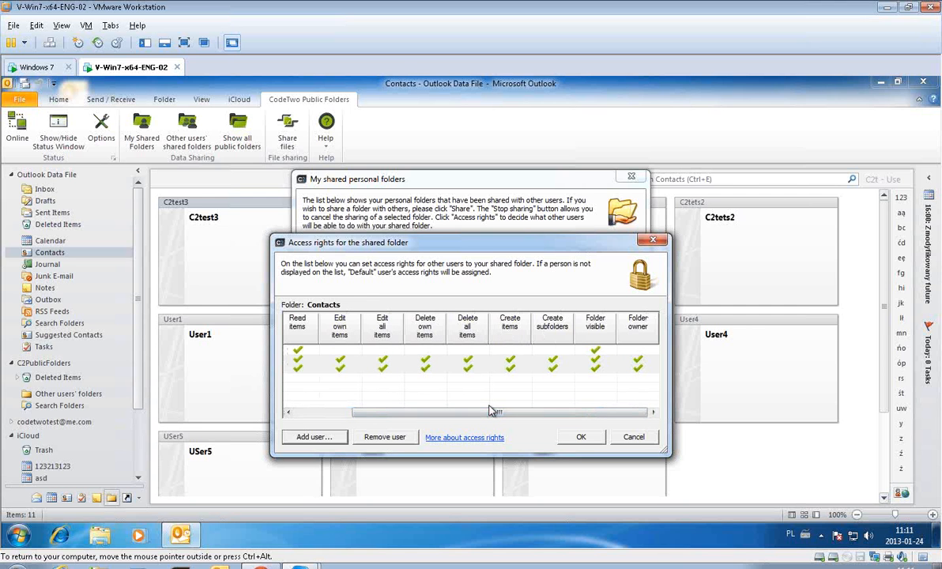
{"action": "left_click_drag", "start_coordinate": [410, 416], "coordinate": [363, 410]}
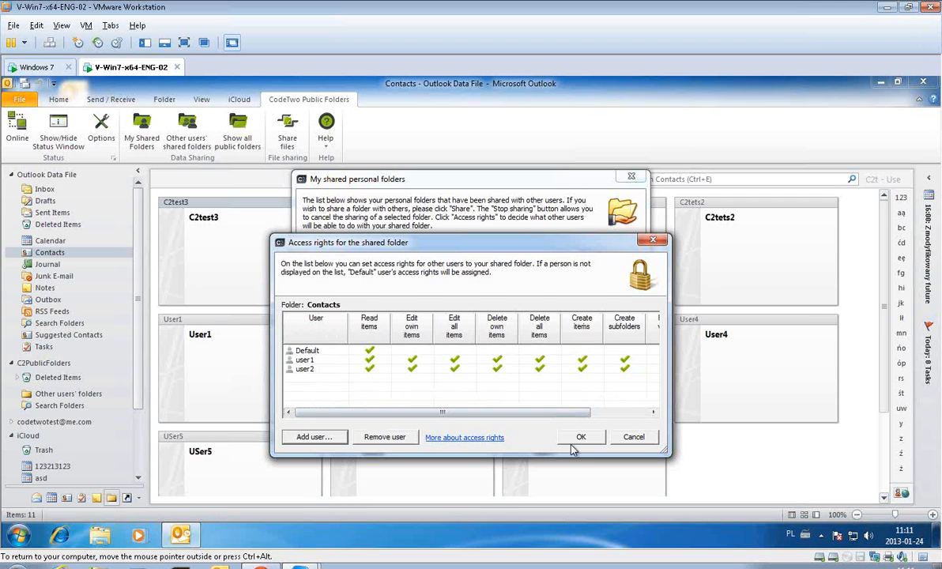
{"action": "left_click", "coordinate": [583, 438]}
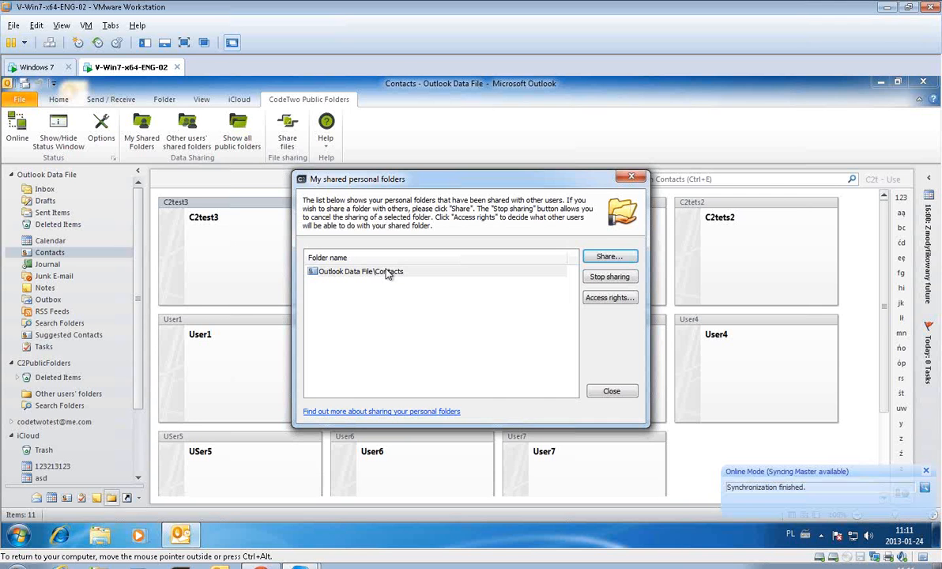
{"action": "left_click", "coordinate": [613, 394]}
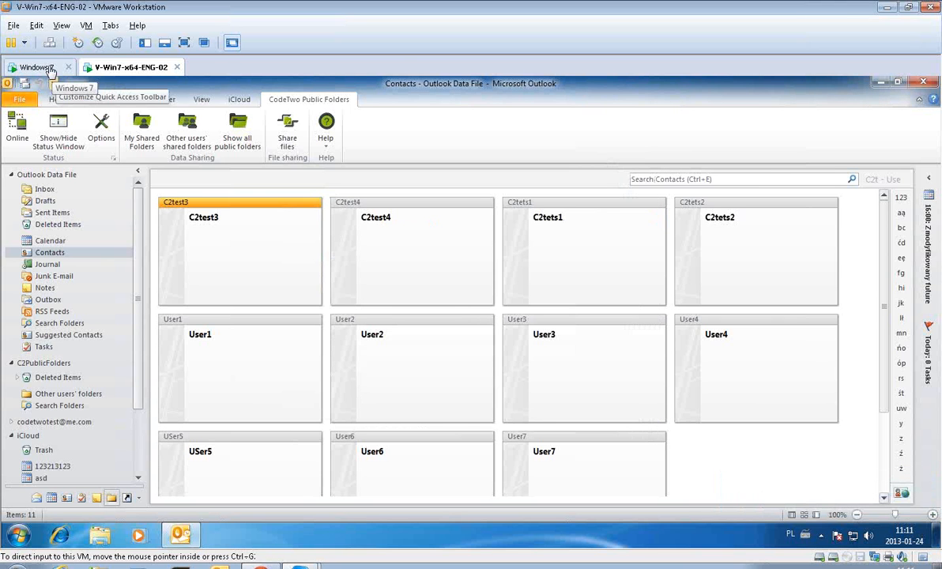
Step: Switch to the Windows 7 machine, select C2PublicFolders, and open the list of other users' shared folders
{"action": "left_click", "coordinate": [38, 68]}
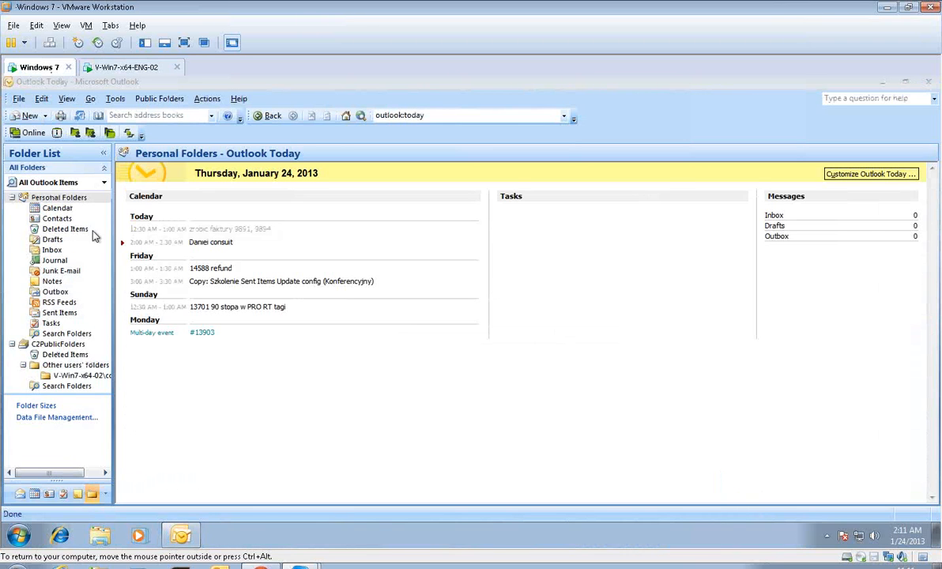
{"action": "left_click", "coordinate": [75, 344]}
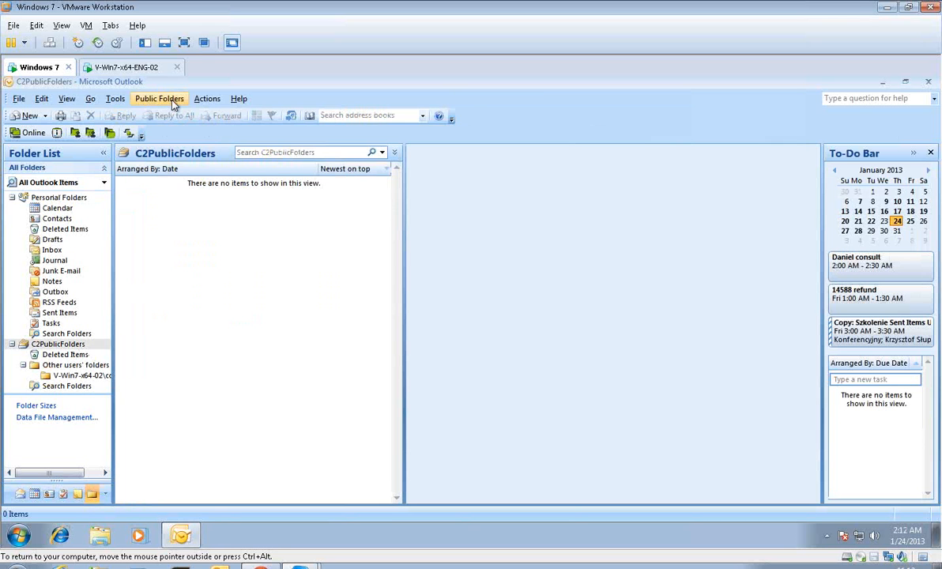
{"action": "left_click", "coordinate": [172, 101]}
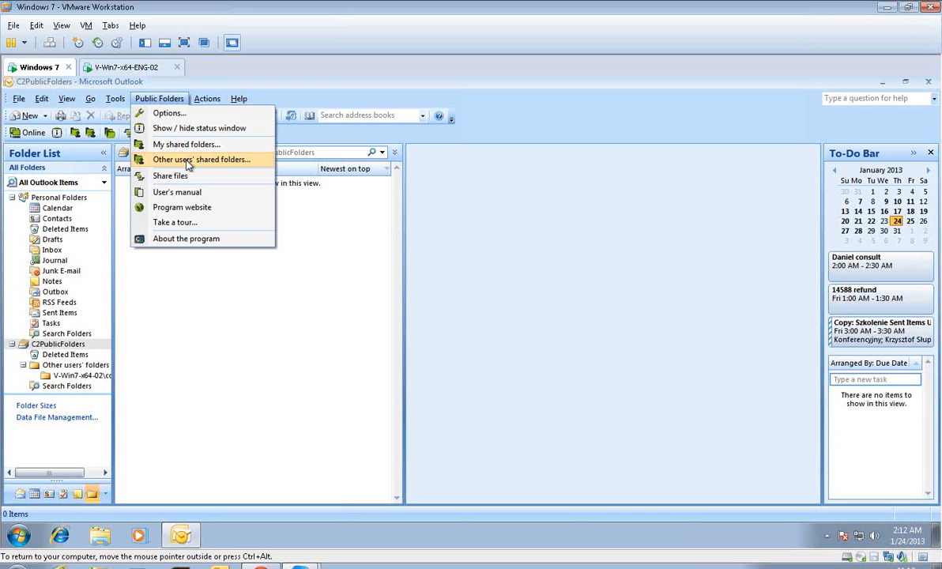
{"action": "left_click", "coordinate": [165, 102]}
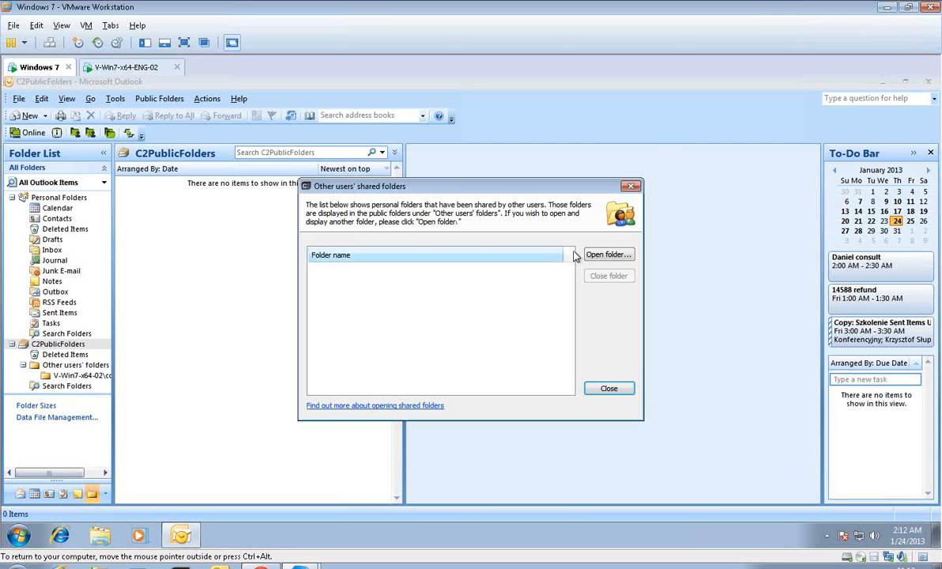
Step: Open the Contacts folder shared by V-Win7-x64-02\codetwo under the displayed name codetwo's Contacts, and close the shared folders dialog
{"action": "left_click", "coordinate": [588, 255]}
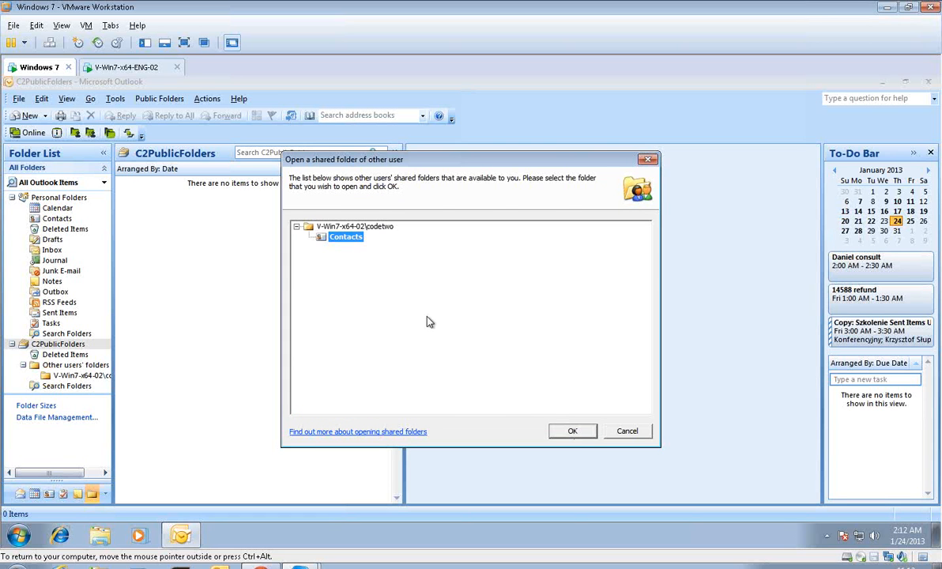
{"action": "left_click", "coordinate": [577, 434]}
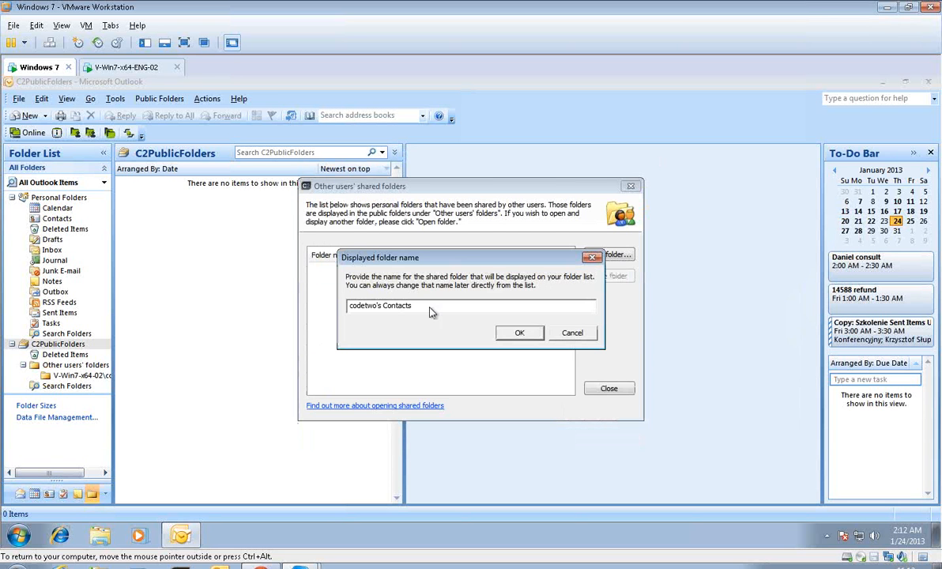
{"action": "left_click", "coordinate": [519, 333]}
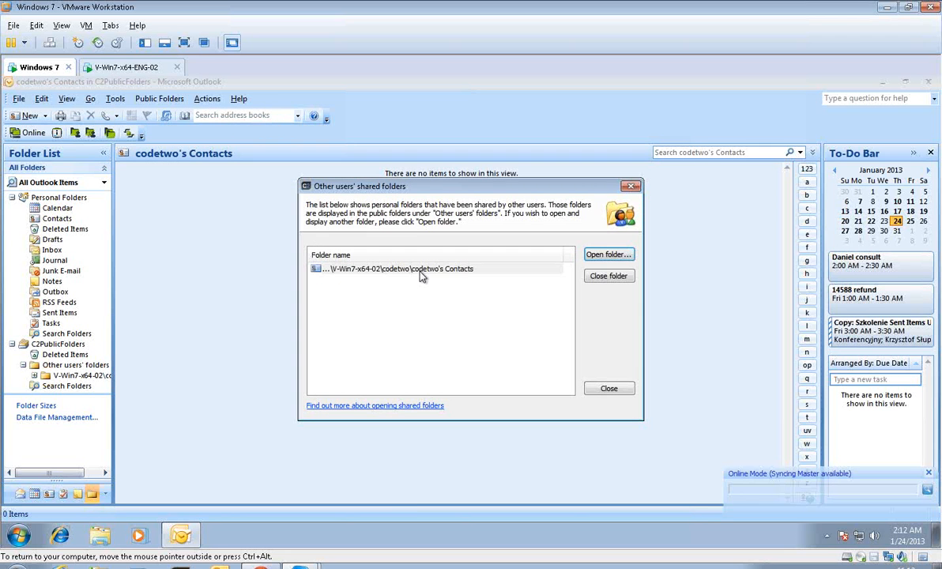
{"action": "left_click", "coordinate": [421, 270]}
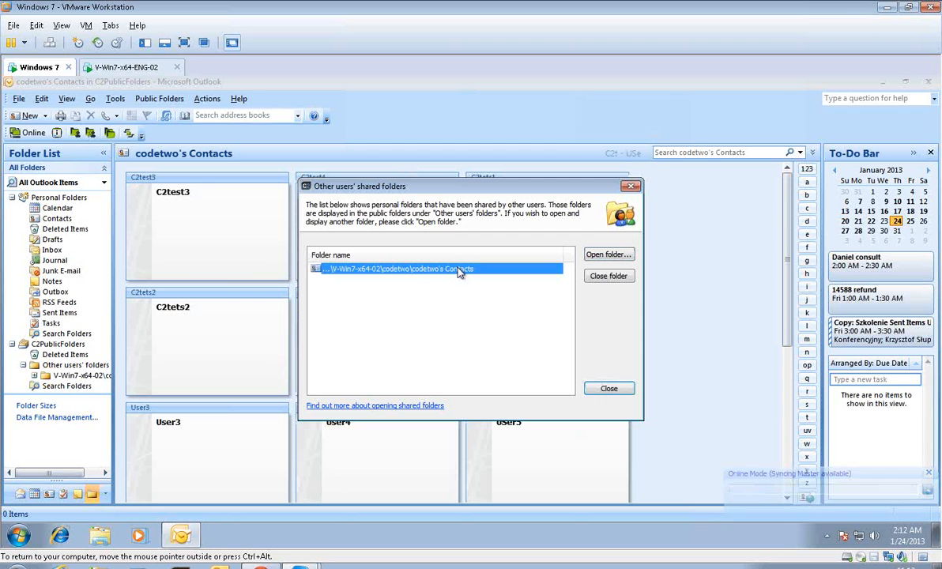
{"action": "left_click", "coordinate": [608, 388]}
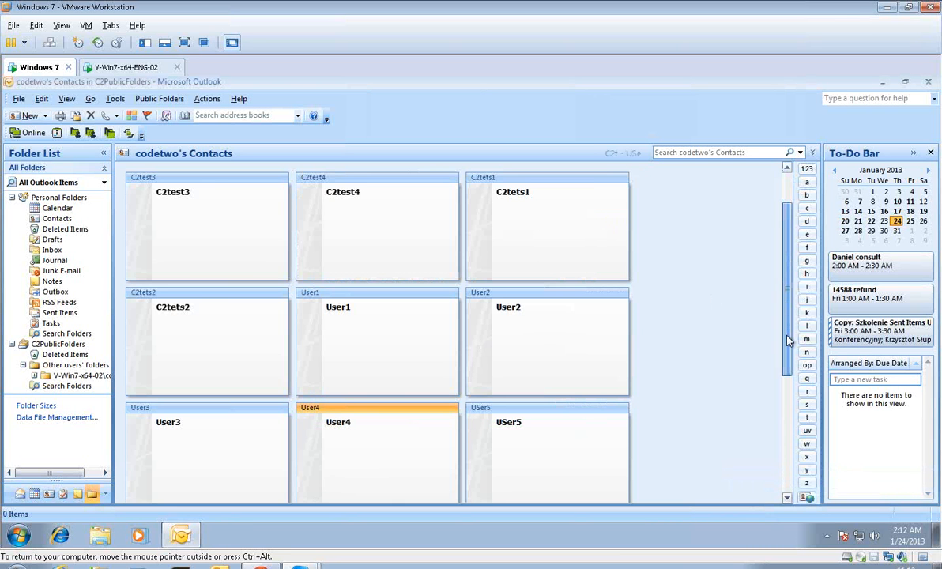
Step: Look through the shared contacts and expand the V-Win7-x64-02\codetwo folder under Other users' folders to show codetwo's Contacts
{"action": "left_click_drag", "start_coordinate": [787, 330], "coordinate": [789, 270]}
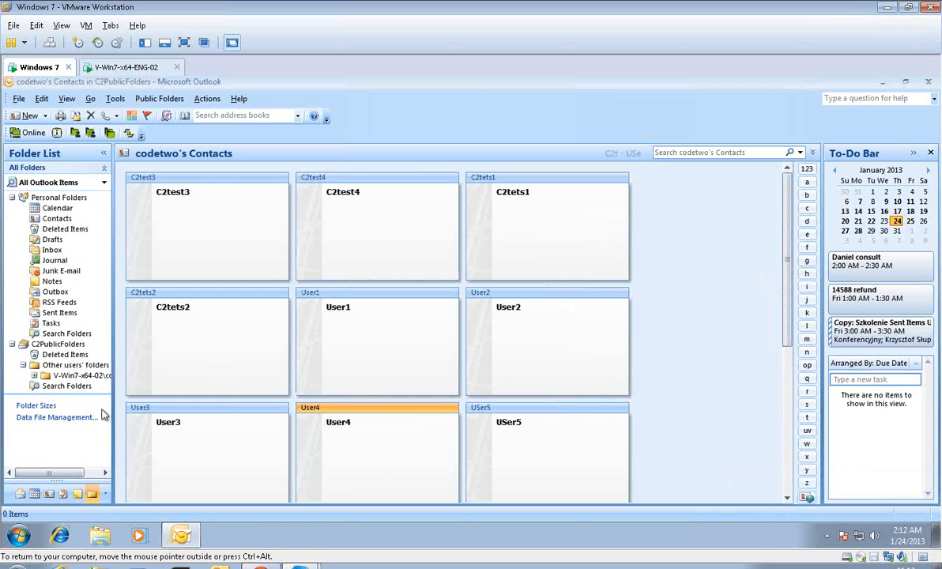
{"action": "left_click_drag", "start_coordinate": [38, 382], "coordinate": [36, 382]}
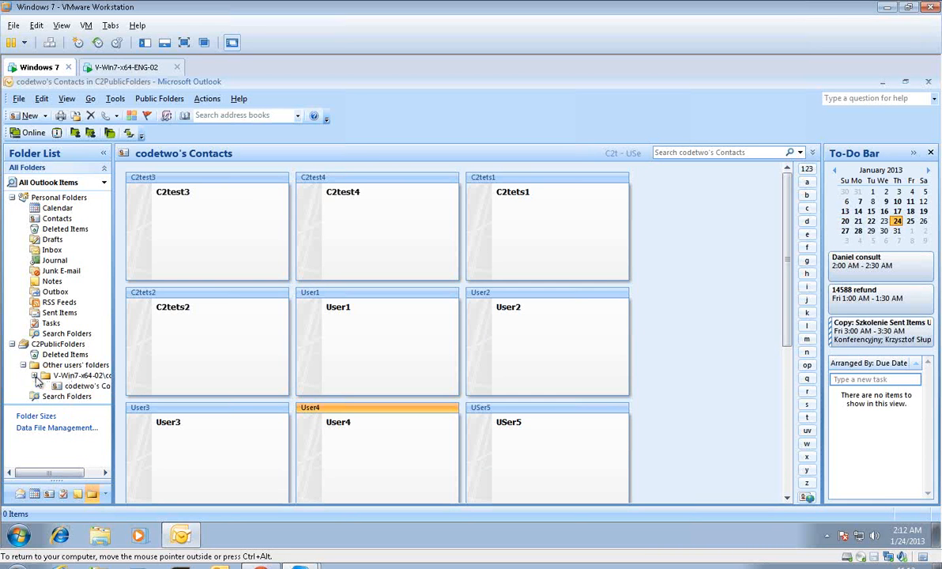
{"action": "left_click", "coordinate": [35, 376]}
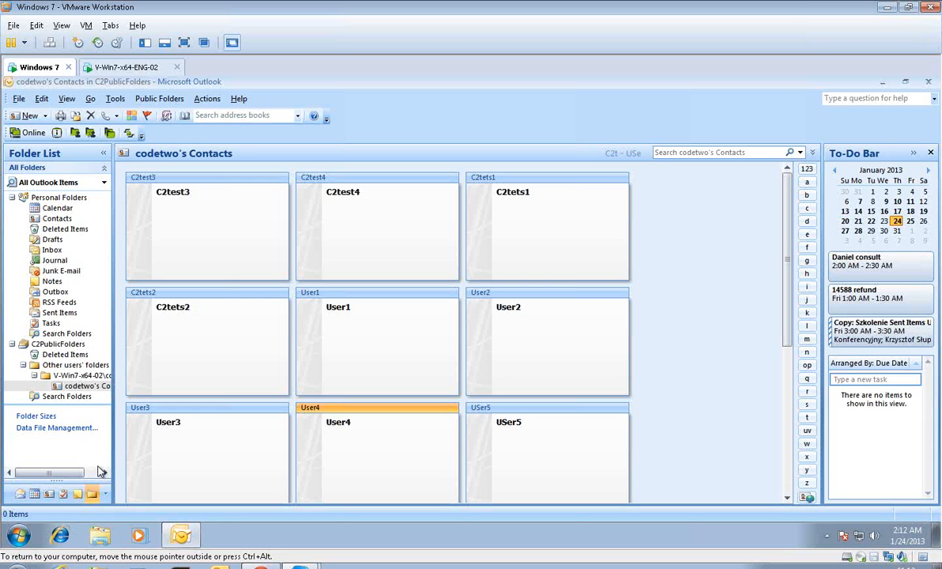
Step: Examine the C2test3 contact's notes in the Contacts view of codetwo's Contacts, and return to C2PublicFolders in the folder list
{"action": "left_click", "coordinate": [49, 493]}
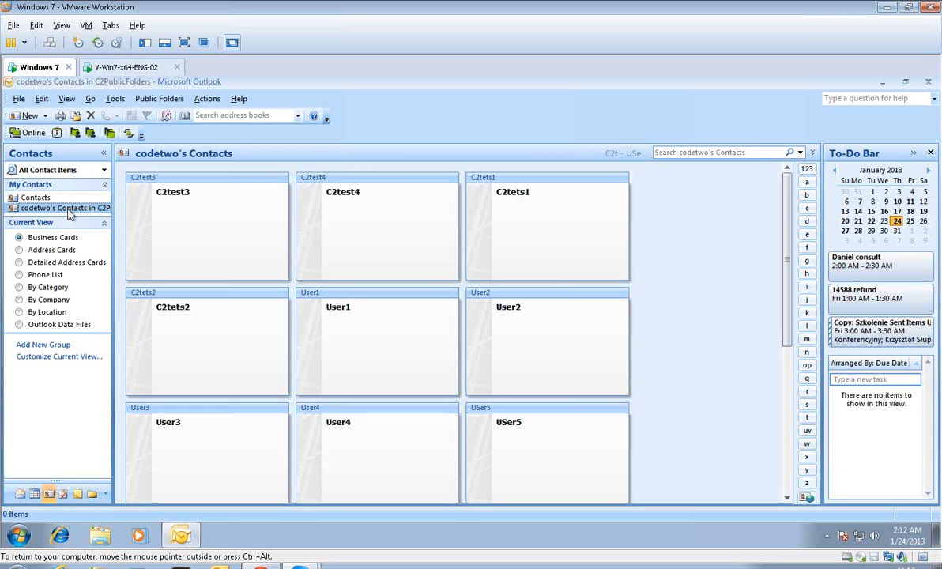
{"action": "left_click", "coordinate": [484, 343]}
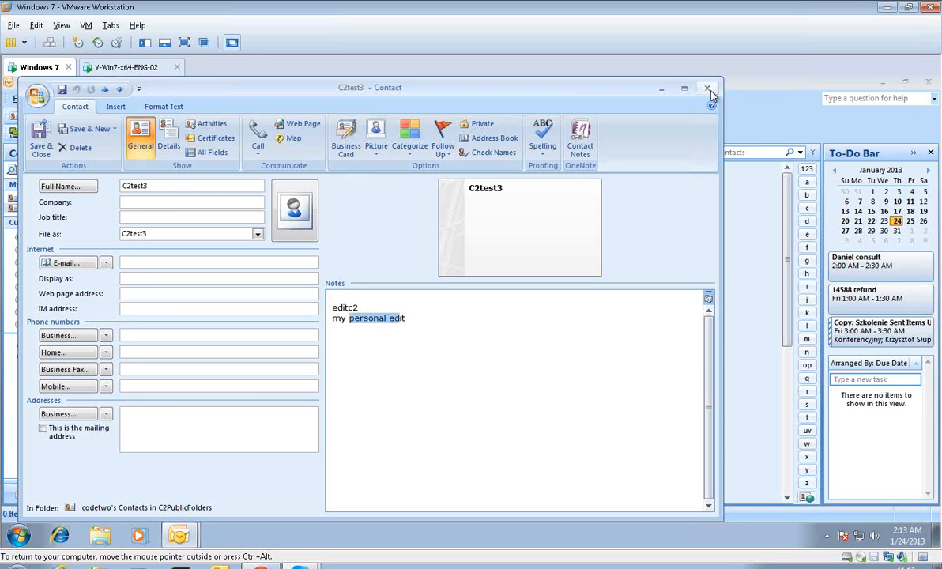
{"action": "left_click", "coordinate": [707, 88]}
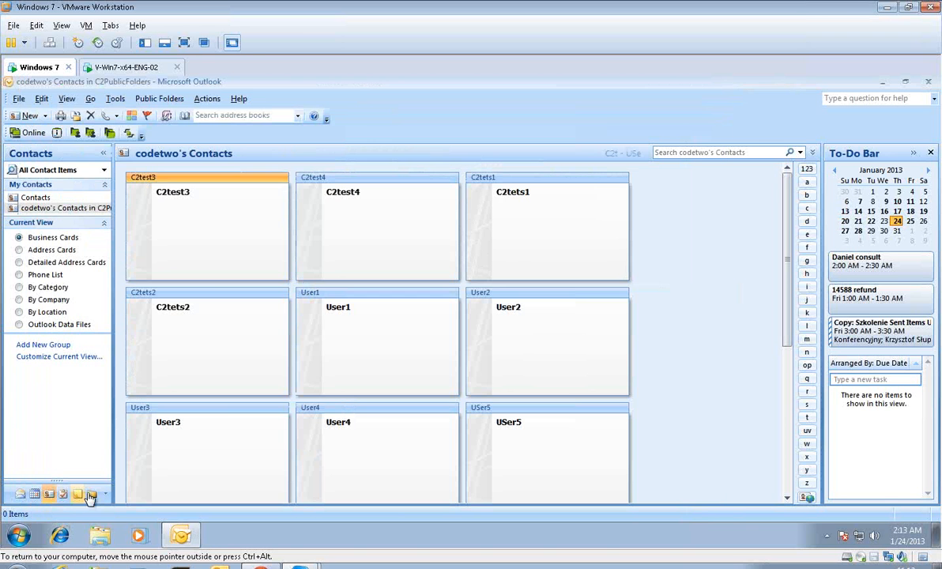
{"action": "left_click", "coordinate": [92, 496]}
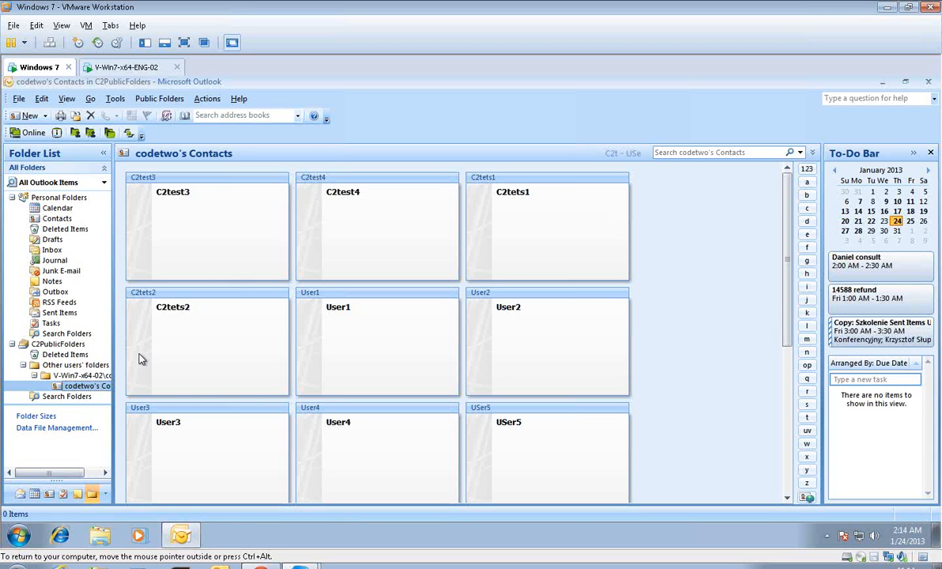
{"action": "left_click", "coordinate": [50, 345]}
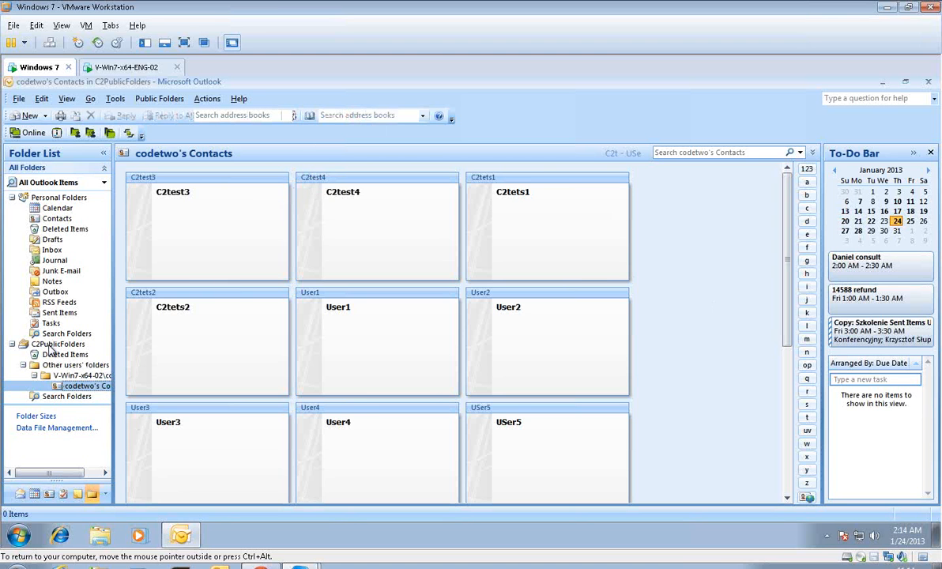
Step: Switch to the V-Win7-x64-ENG-02 machine, view the local Contacts folder, and select C2PublicFolders
{"action": "left_click", "coordinate": [117, 68]}
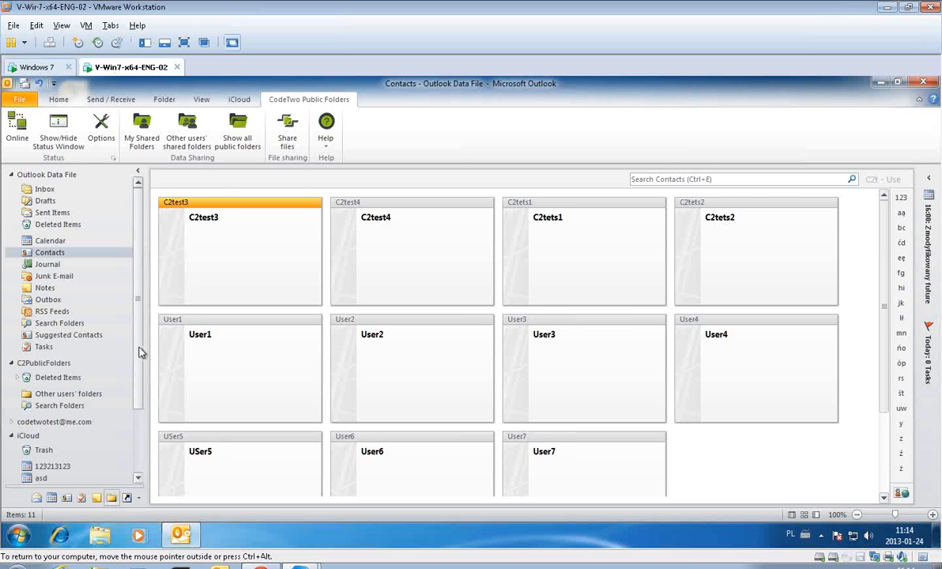
{"action": "scroll", "coordinate": [139, 368], "scroll_direction": "down", "scroll_amount": 1}
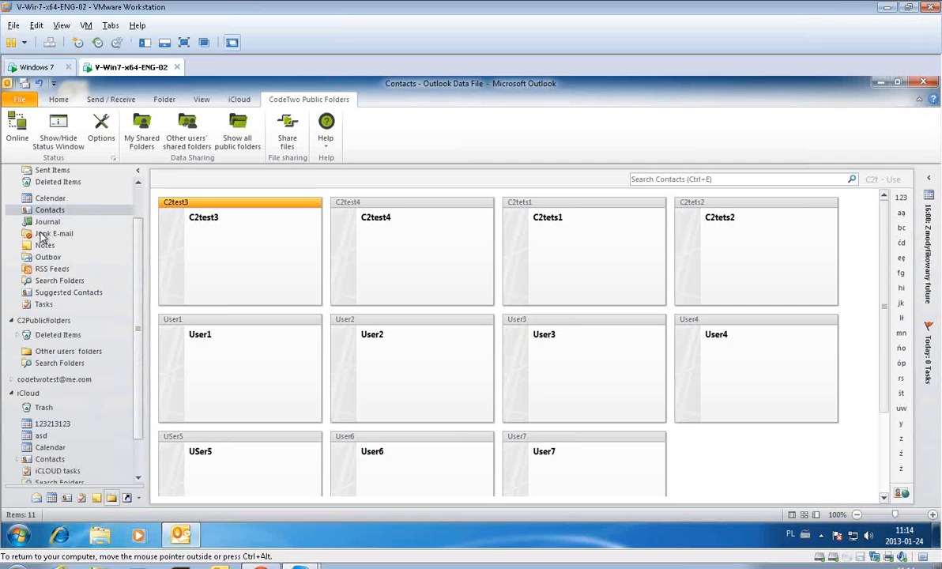
{"action": "left_click", "coordinate": [60, 211]}
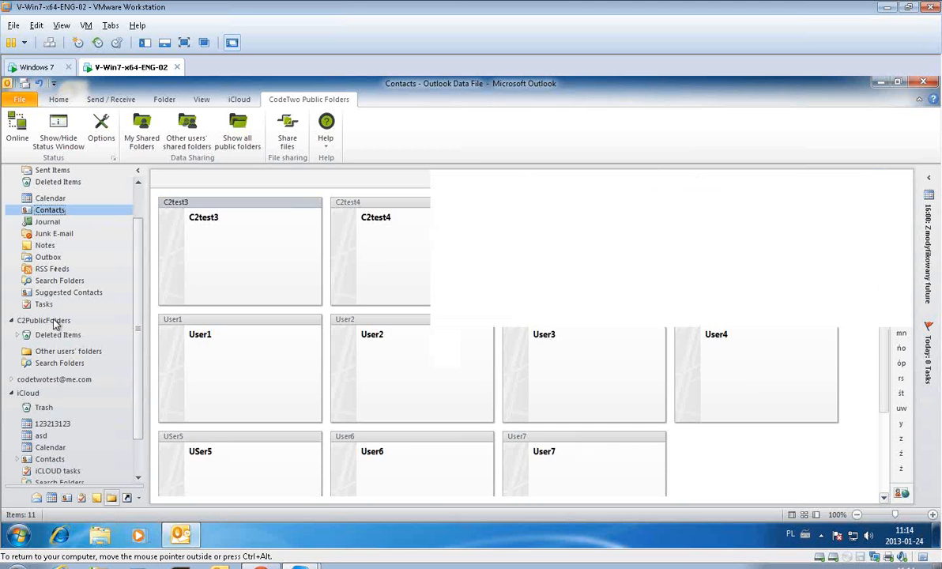
{"action": "left_click", "coordinate": [54, 324]}
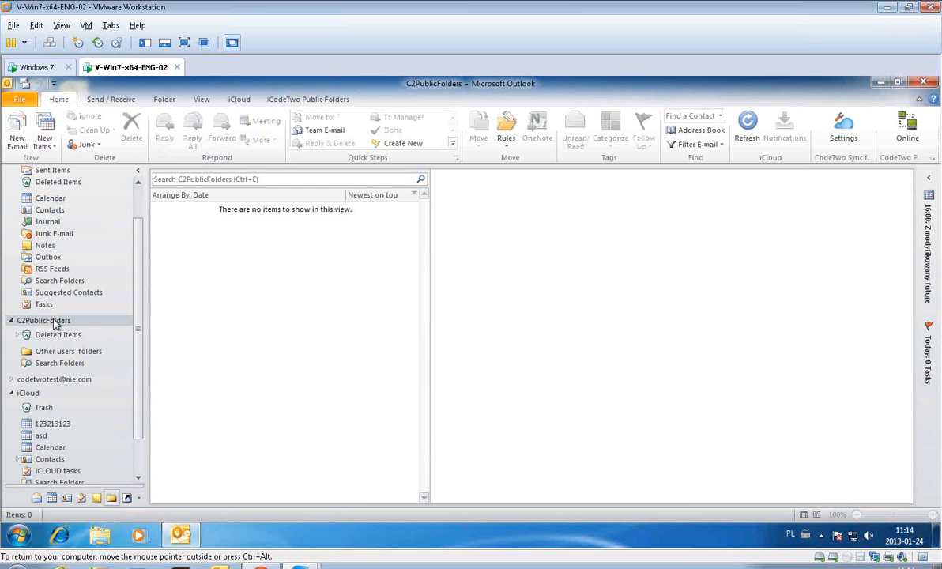
Step: Create a folder named Shared Contacts for Contact Items under C2PublicFolders, and open it
{"action": "right_click", "coordinate": [54, 324]}
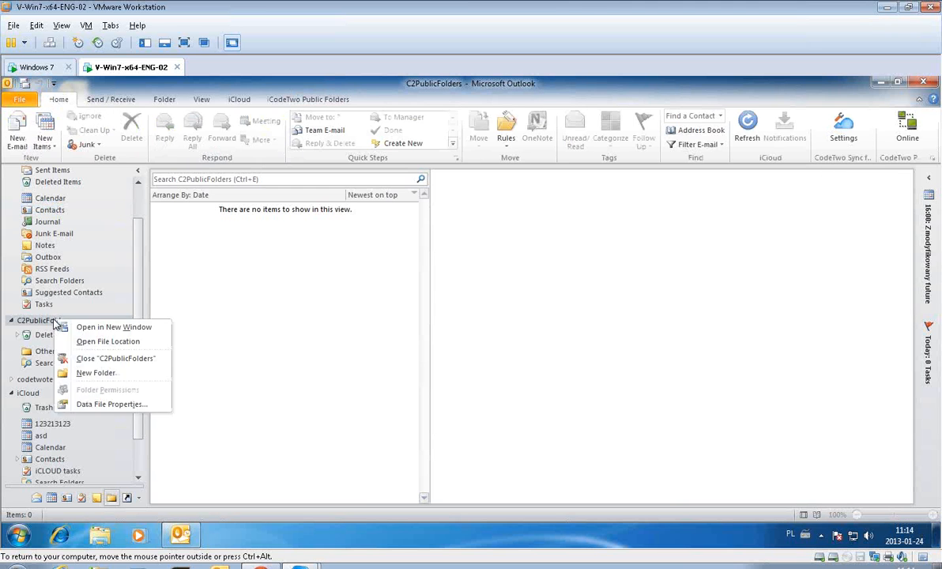
{"action": "left_click", "coordinate": [99, 375]}
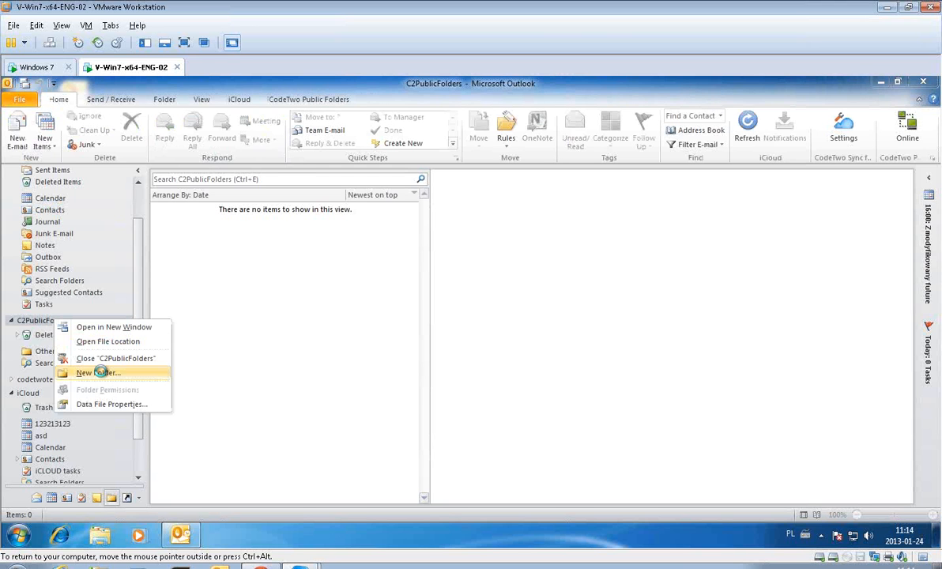
{"action": "type", "text": "S"}
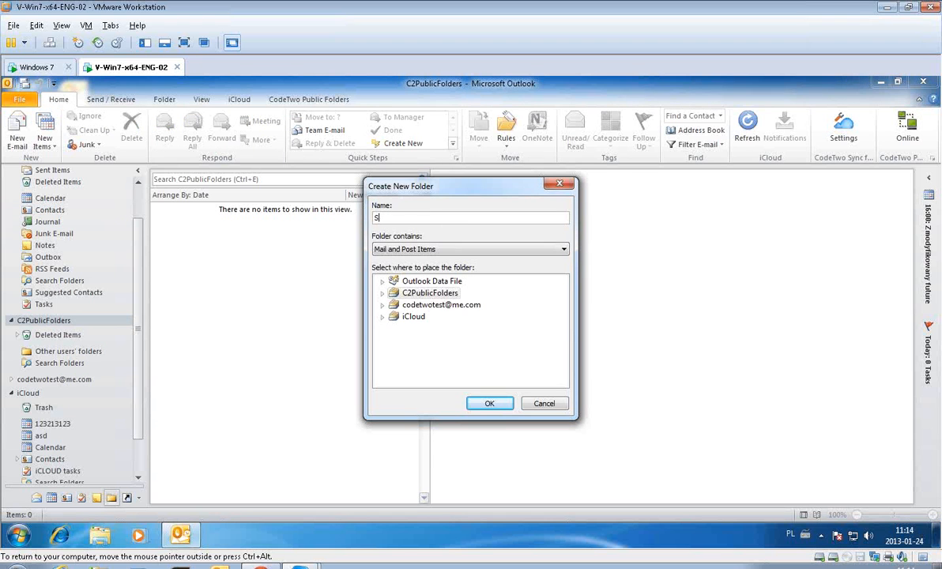
{"action": "type", "text": "hared Contacts"}
{"action": "left_click", "coordinate": [531, 251]}
{"action": "left_click", "coordinate": [421, 270]}
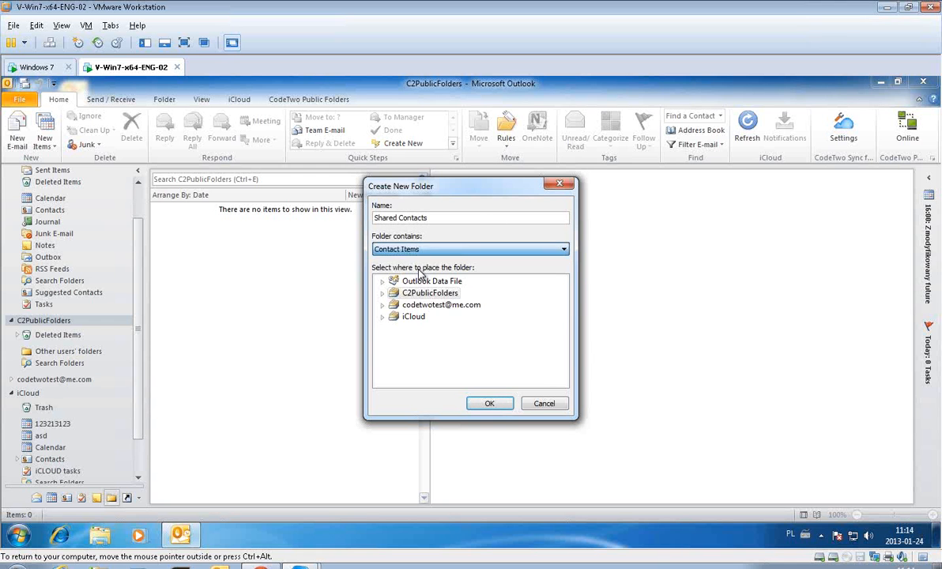
{"action": "left_click", "coordinate": [429, 293]}
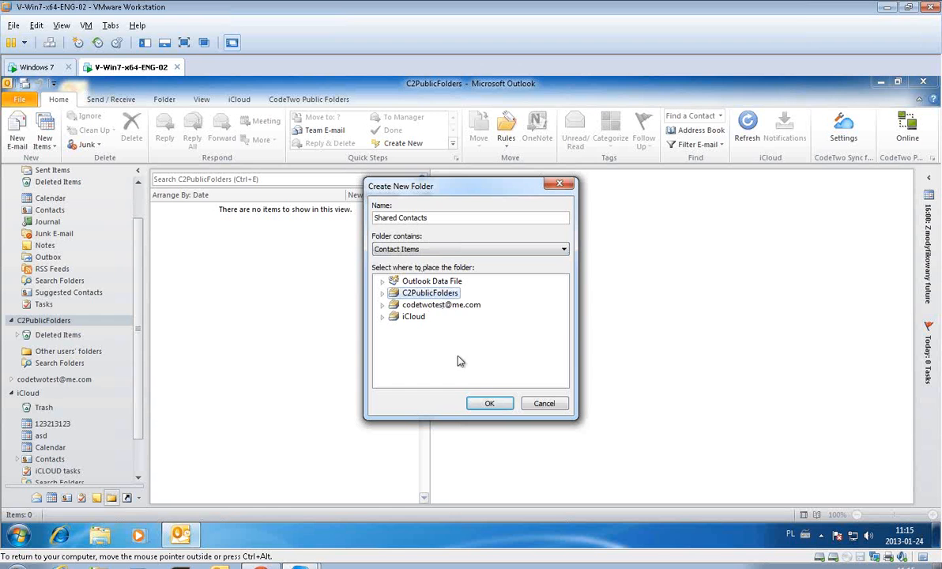
{"action": "left_click", "coordinate": [486, 404]}
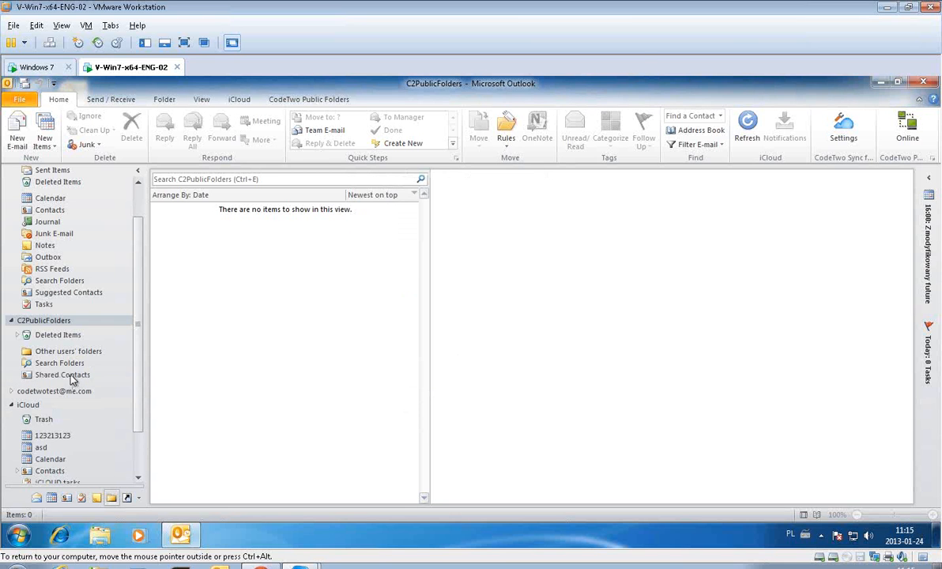
{"action": "left_click", "coordinate": [63, 374]}
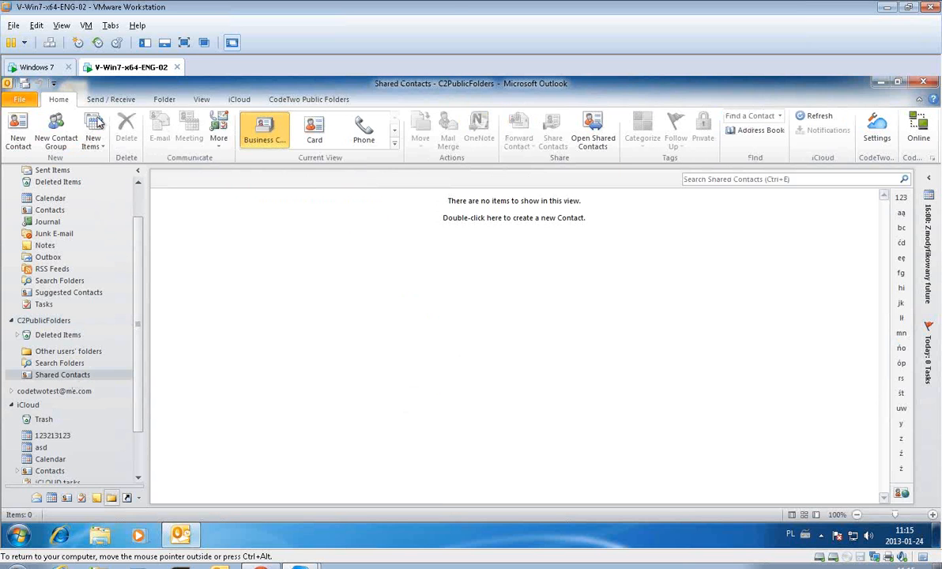
Step: On the Windows 7 machine, add a contact with the full name New contact 1 to the Shared Contacts folder of C2PublicFolders
{"action": "left_click", "coordinate": [40, 68]}
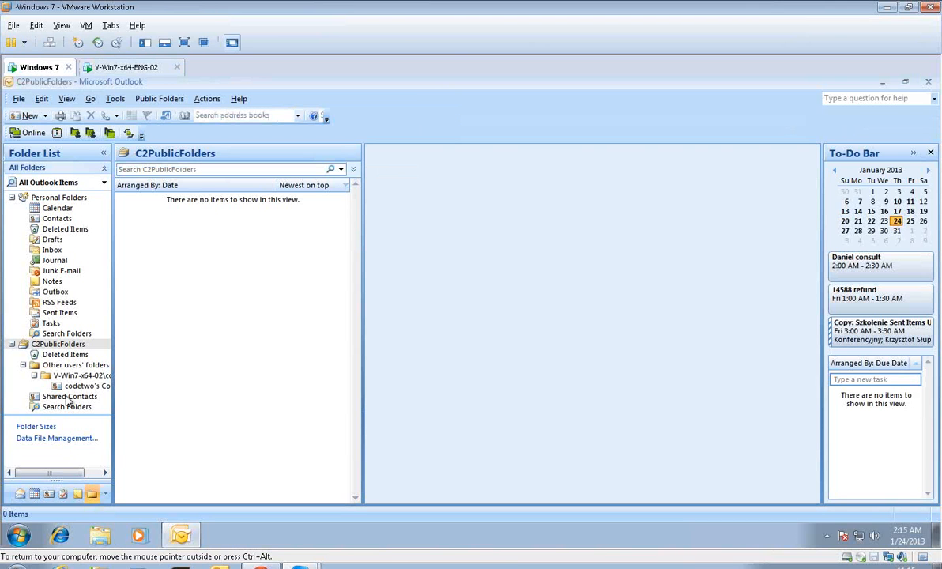
{"action": "left_click", "coordinate": [66, 396]}
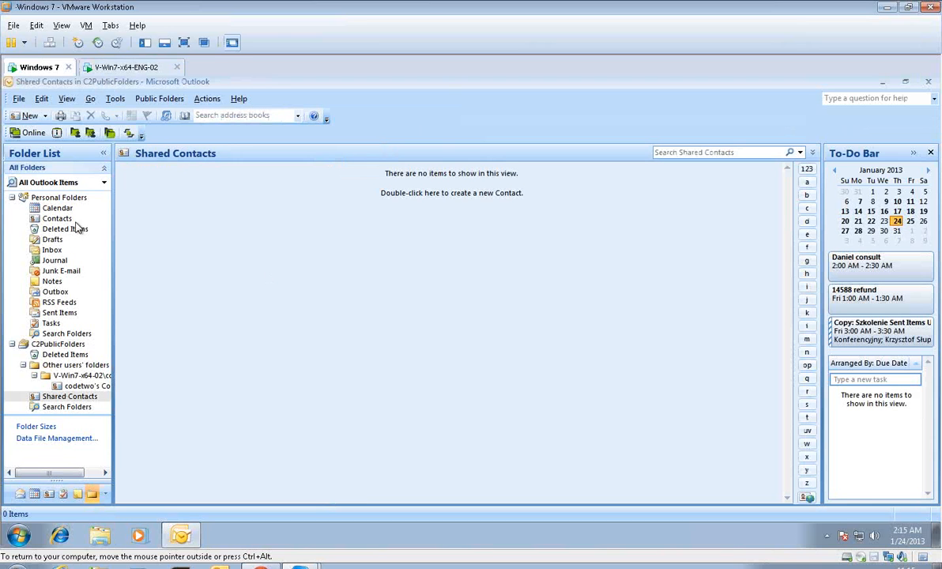
{"action": "right_click", "coordinate": [195, 222]}
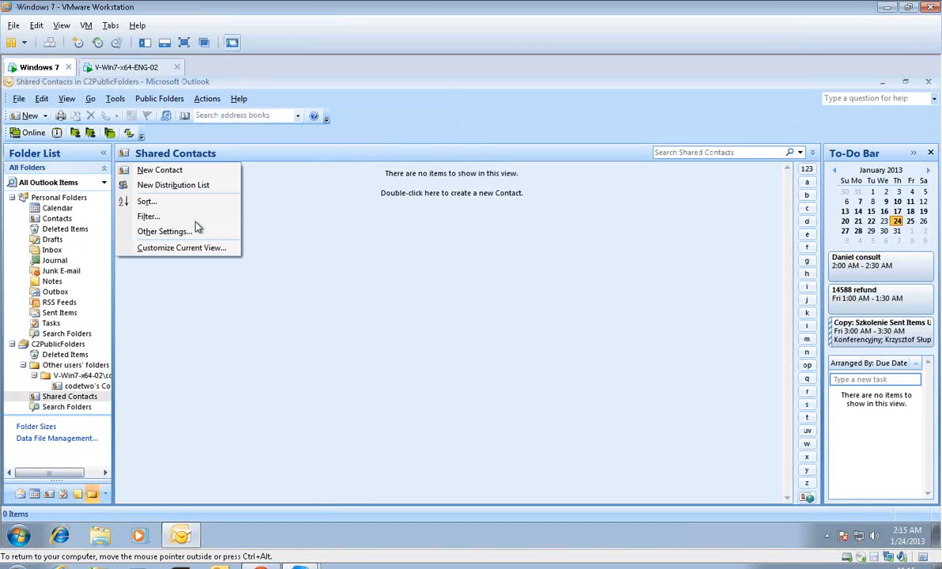
{"action": "left_click", "coordinate": [208, 173]}
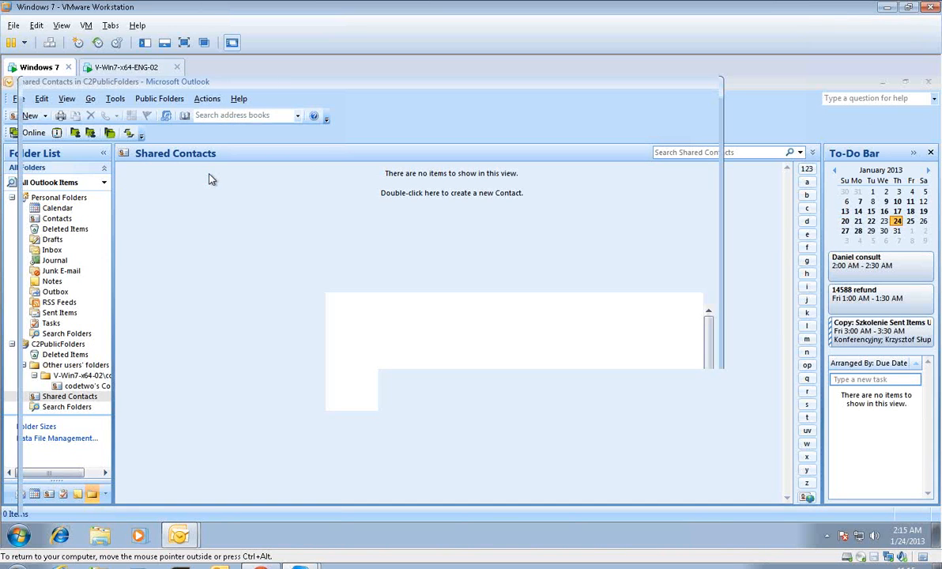
{"action": "type", "text": "New contact"}
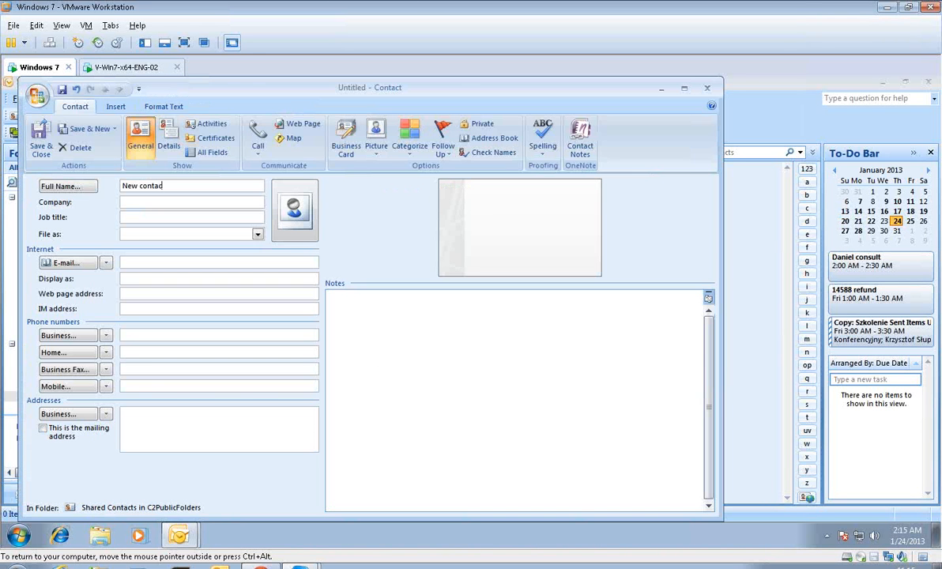
{"action": "type", "text": " 1"}
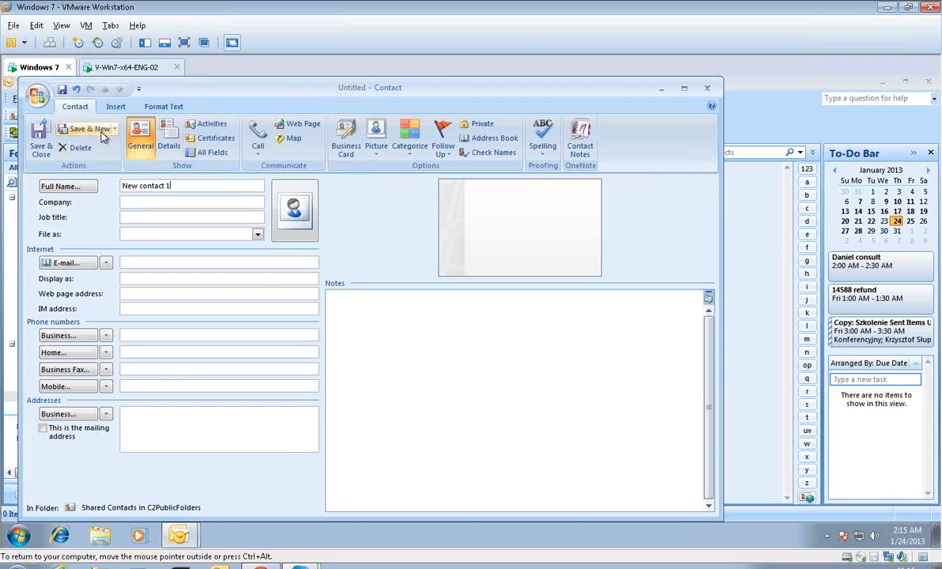
{"action": "left_click", "coordinate": [40, 142]}
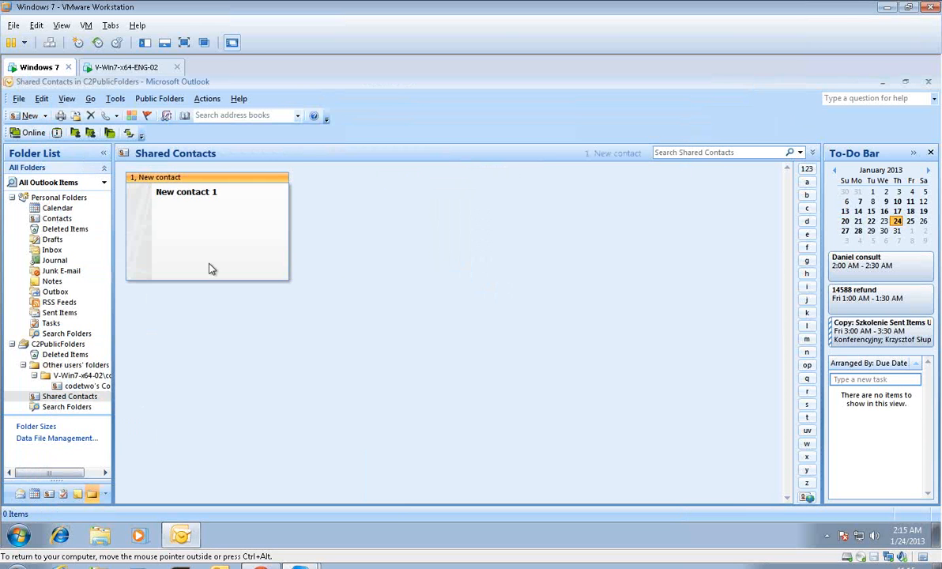
{"action": "left_click", "coordinate": [88, 395]}
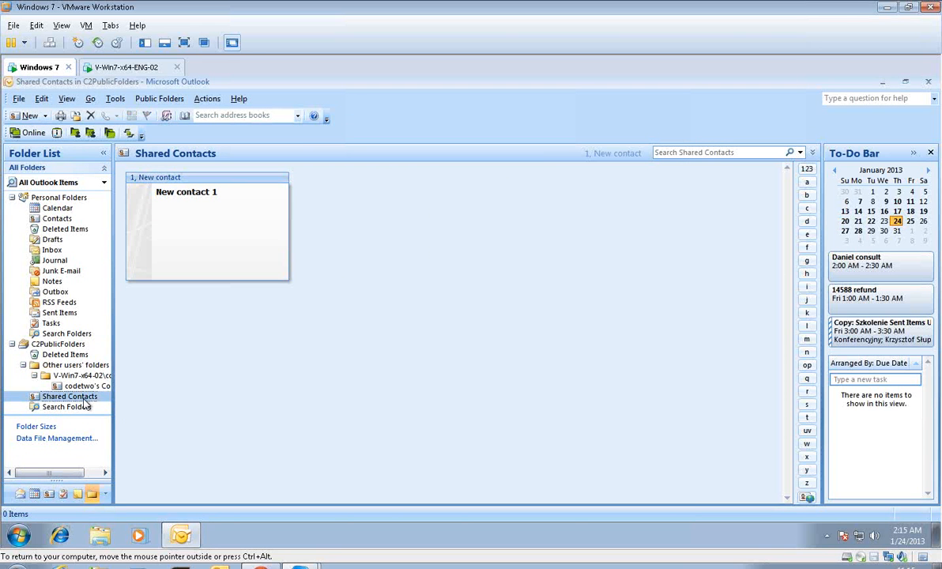
Step: Return to the V-Win7-x64-ENG-02 machine and check the Shared Contacts folder in C2PublicFolders for New contact 1
{"action": "left_click", "coordinate": [136, 70]}
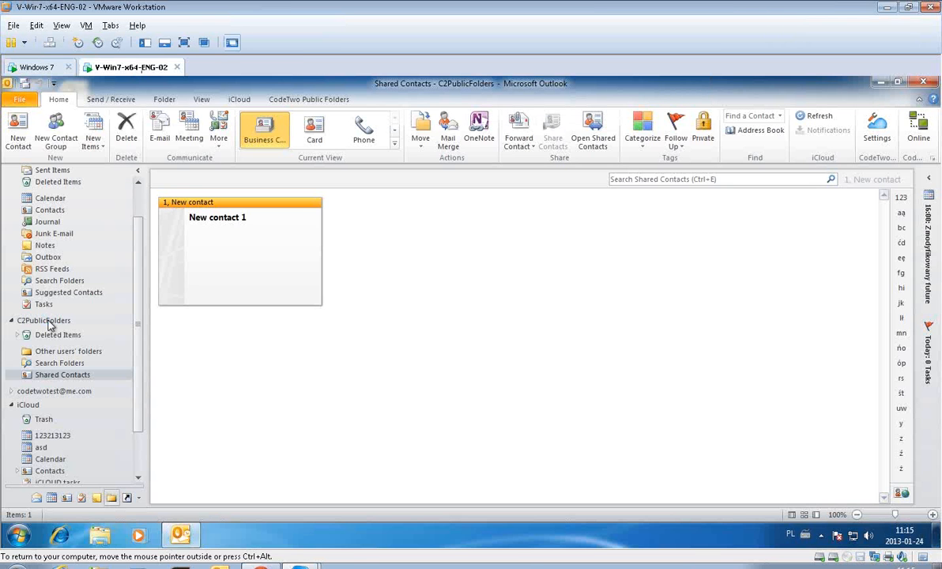
{"action": "left_click", "coordinate": [49, 321]}
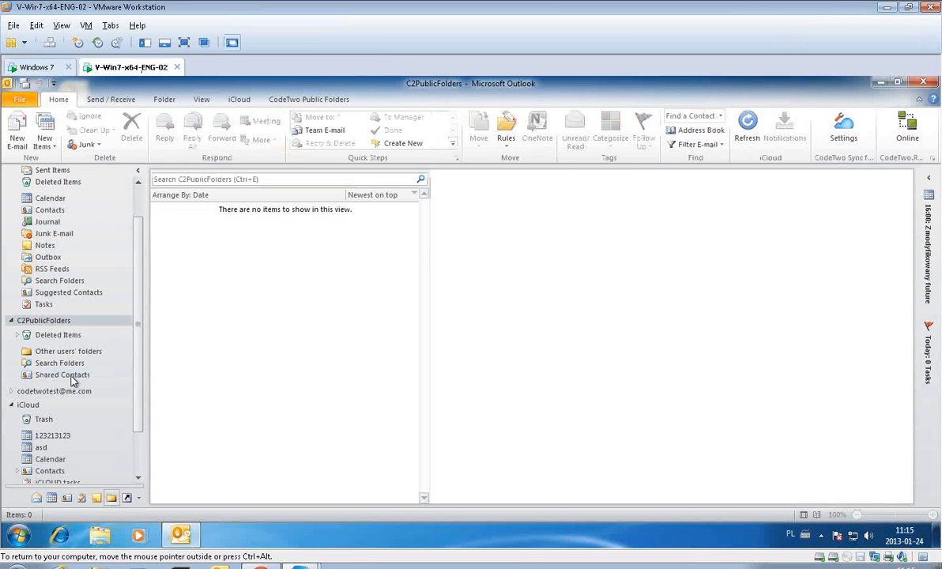
{"action": "left_click", "coordinate": [63, 374]}
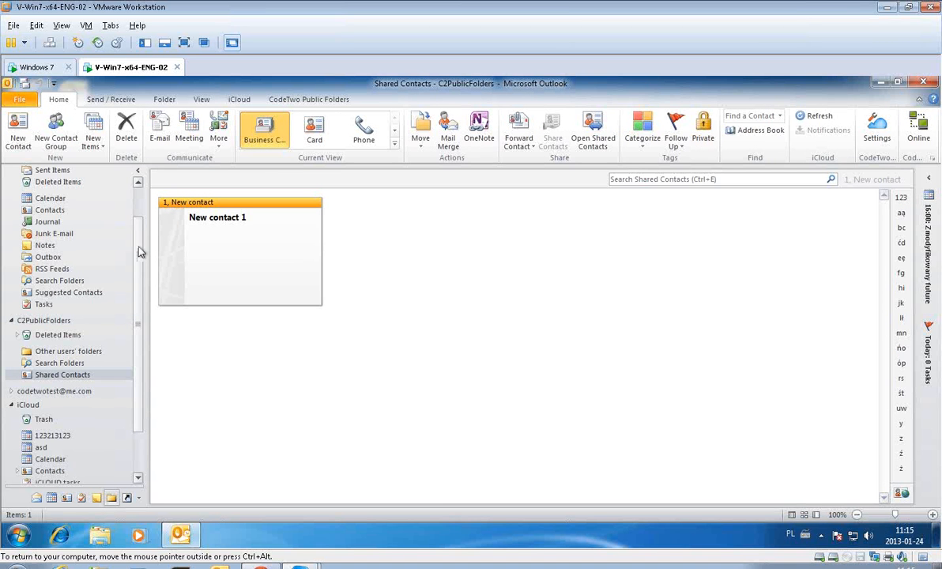
Step: Open Contacts in the Outlook Data File and duplicate the User6 and User7 contacts there
{"action": "scroll", "coordinate": [119, 253], "scroll_direction": "up", "scroll_amount": 2}
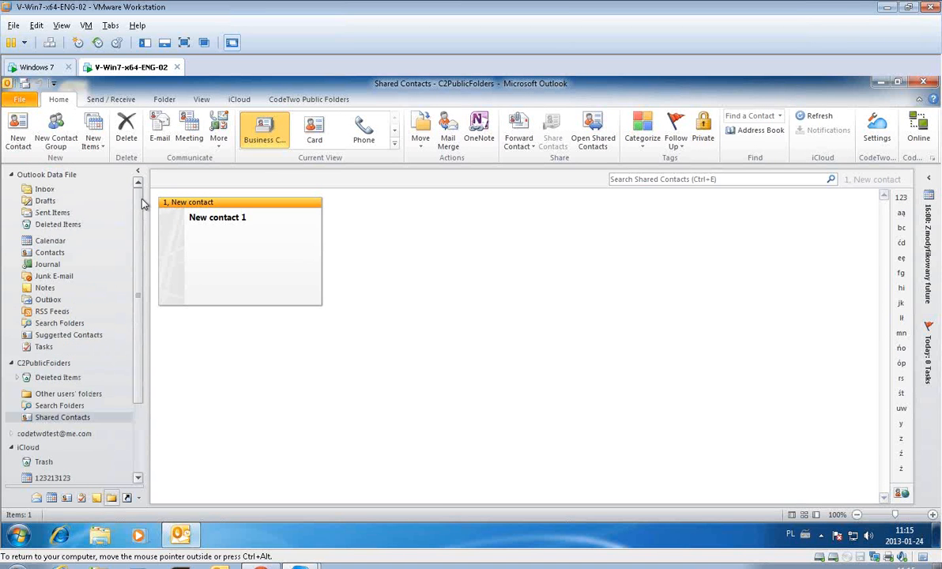
{"action": "left_click", "coordinate": [62, 254]}
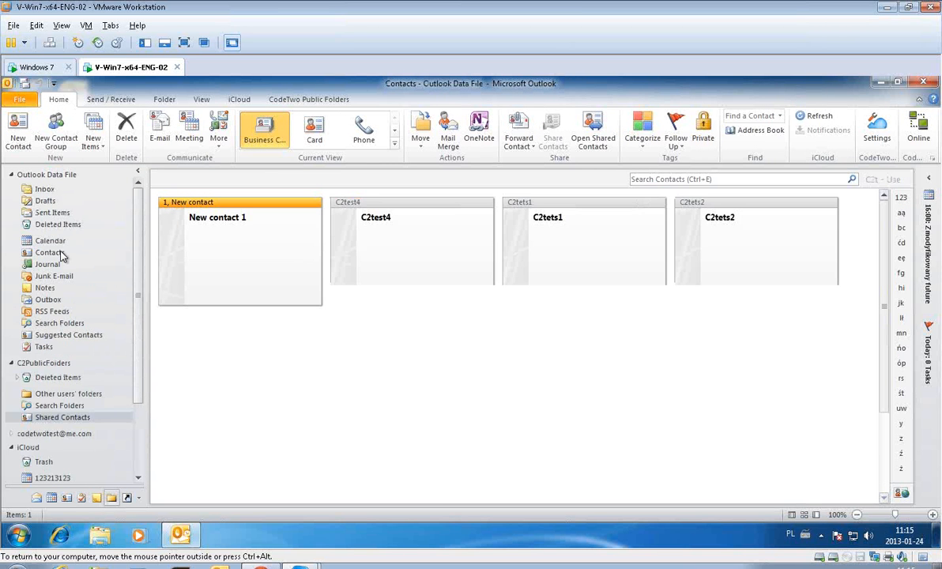
{"action": "left_click", "coordinate": [543, 457]}
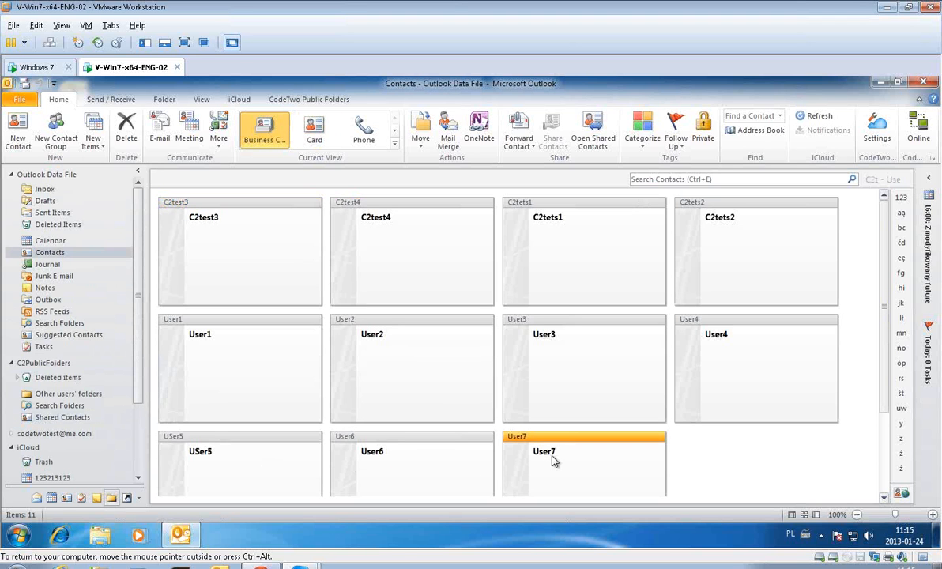
{"action": "left_click", "coordinate": [419, 470], "text": "ctrl"}
{"action": "key", "text": "ctrl+v"}
{"action": "key", "text": "ctrl+v"}
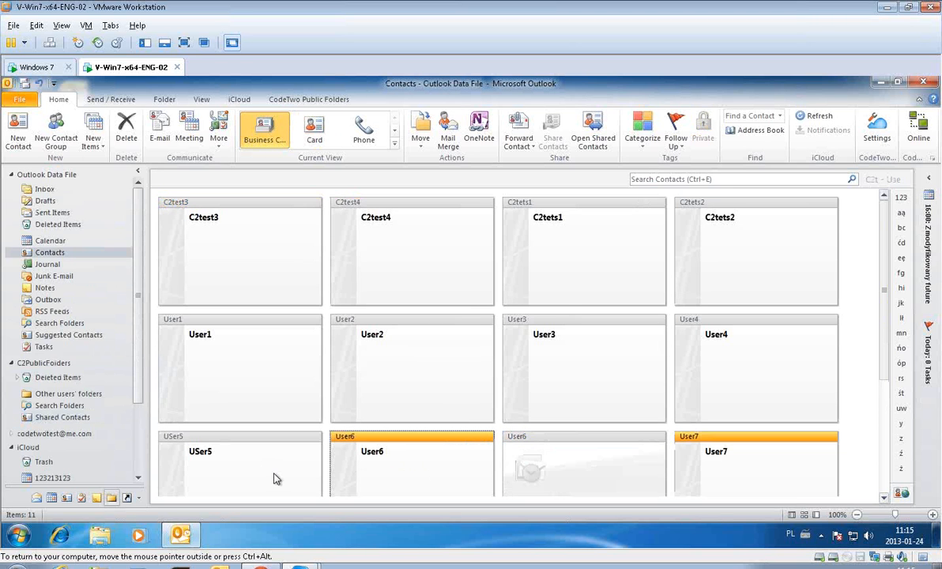
{"action": "scroll", "coordinate": [467, 467], "scroll_direction": "down", "scroll_amount": 1}
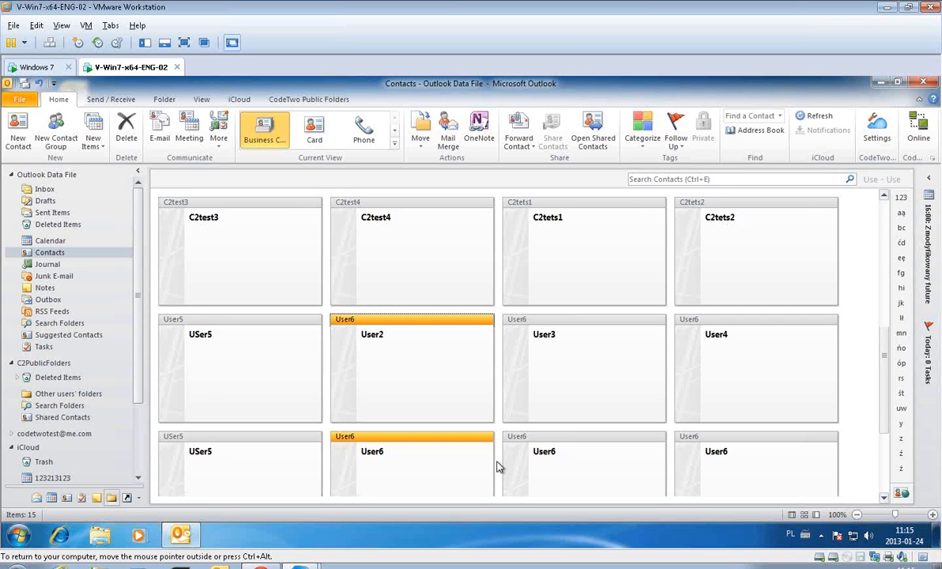
{"action": "scroll", "coordinate": [498, 467], "scroll_direction": "down", "scroll_amount": 1}
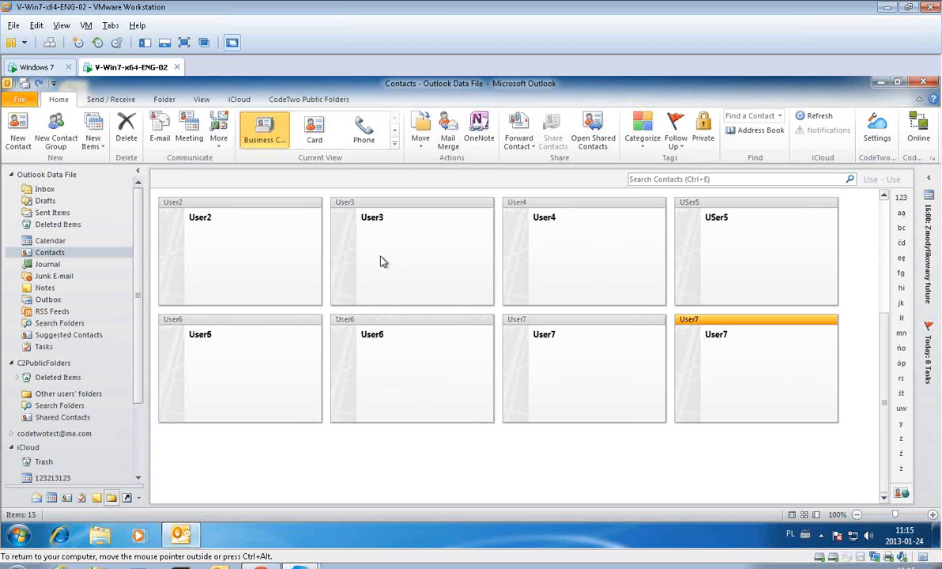
Step: Copy the User2, User3, User4 and USer5 contacts into the Shared Contacts folder of C2PublicFolders
{"action": "left_click", "coordinate": [289, 256]}
{"action": "left_click", "coordinate": [397, 252], "text": "ctrl"}
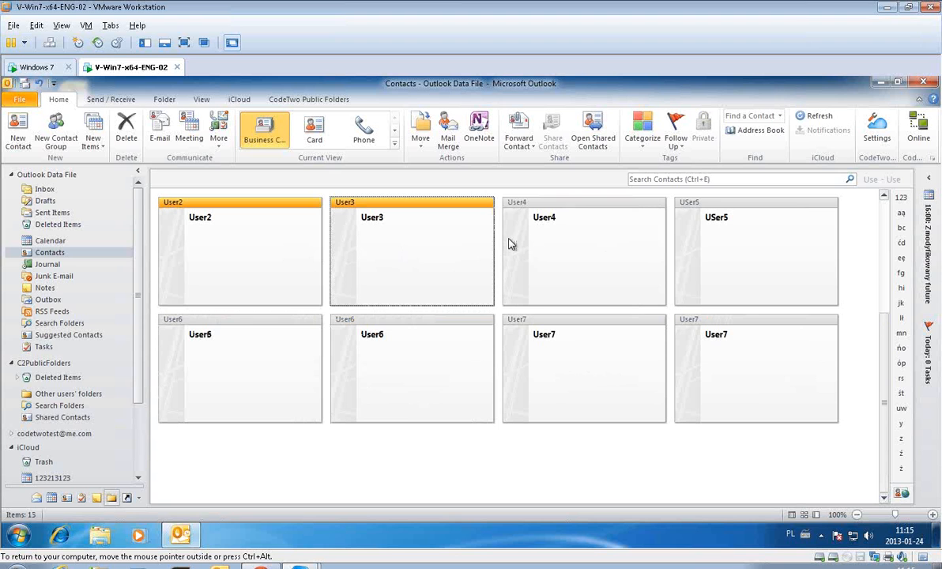
{"action": "left_click", "coordinate": [563, 257], "text": "ctrl"}
{"action": "left_click", "coordinate": [775, 250], "text": "ctrl"}
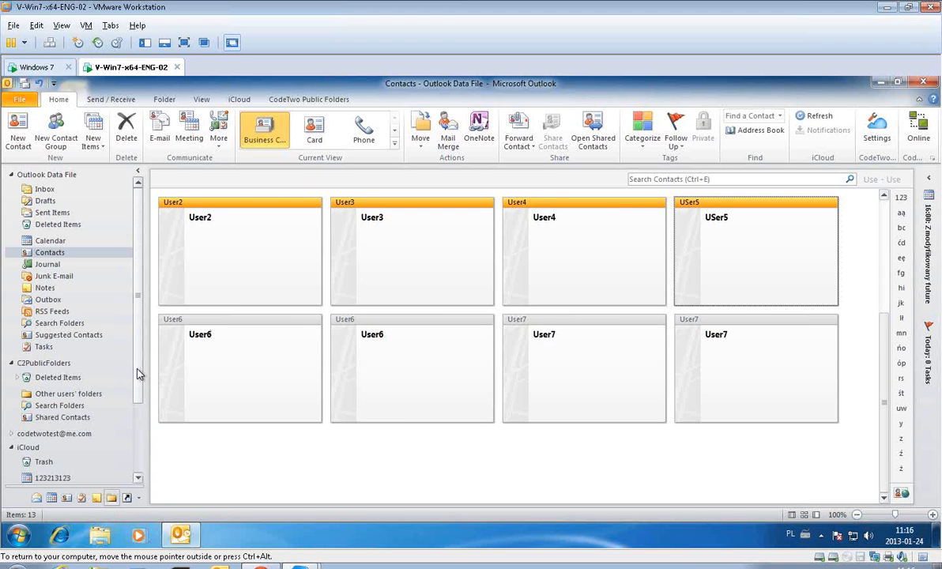
{"action": "left_click_drag", "start_coordinate": [137, 369], "coordinate": [138, 397]}
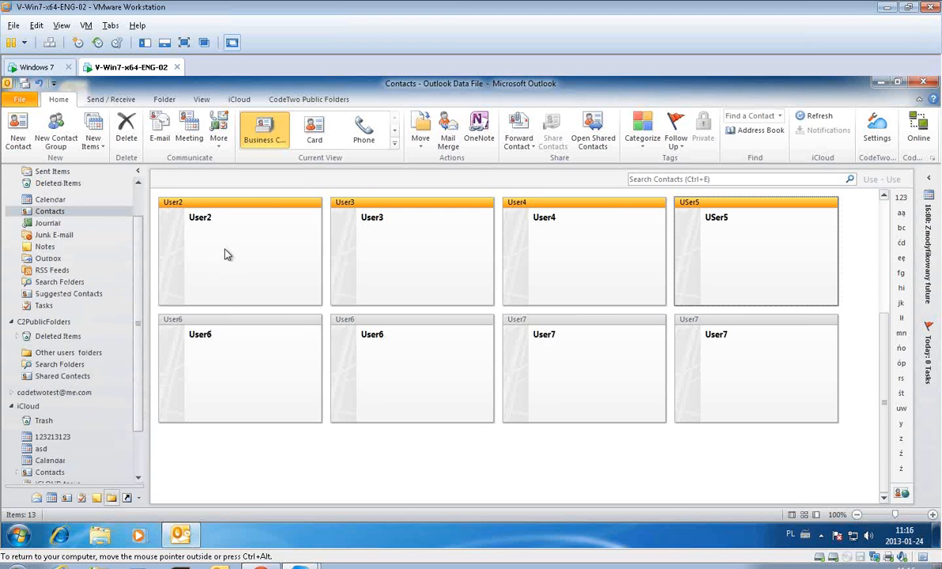
{"action": "right_click", "coordinate": [77, 383]}
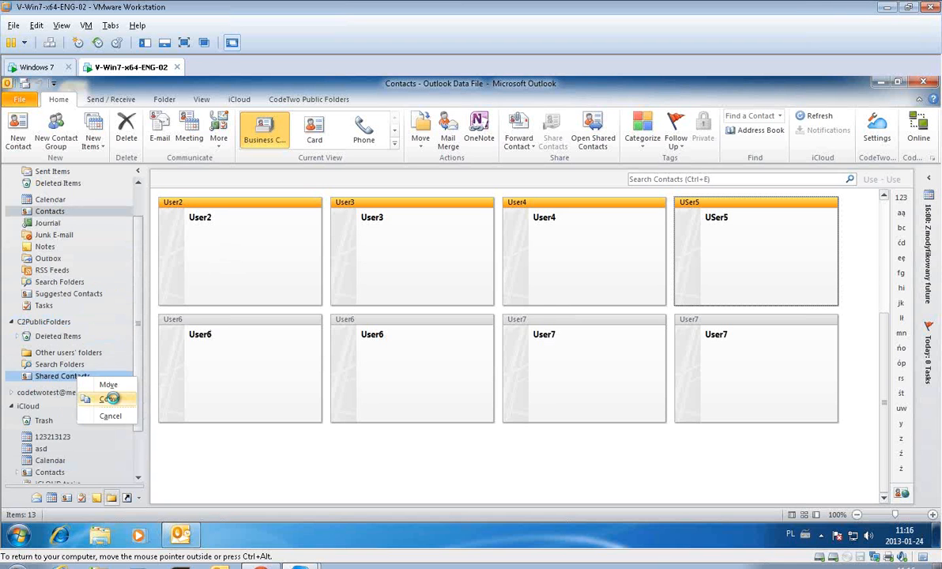
{"action": "left_click", "coordinate": [109, 398]}
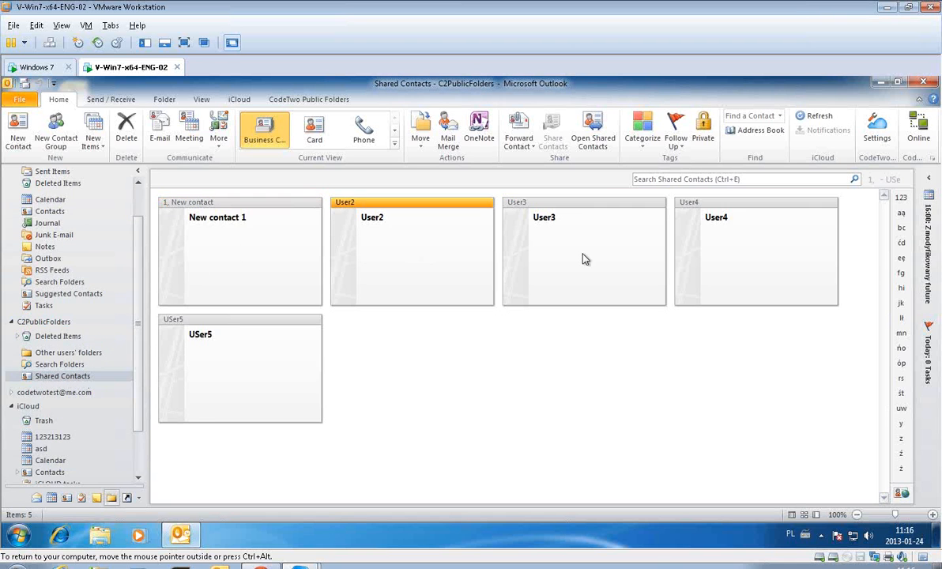
Step: Select the USer5 contact in Shared Contacts, and switch to the Windows 7 machine to check the copied contacts
{"action": "left_click", "coordinate": [244, 349]}
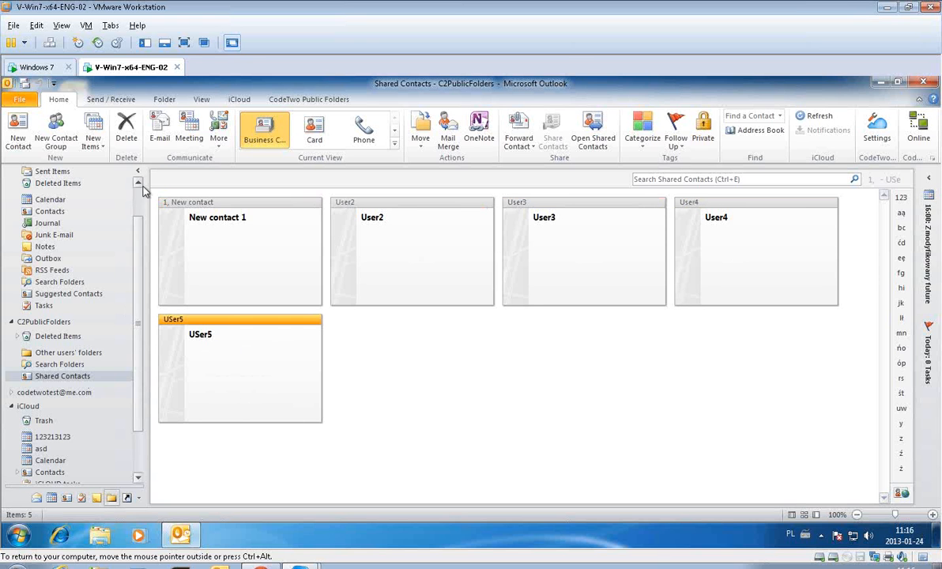
{"action": "left_click", "coordinate": [45, 69]}
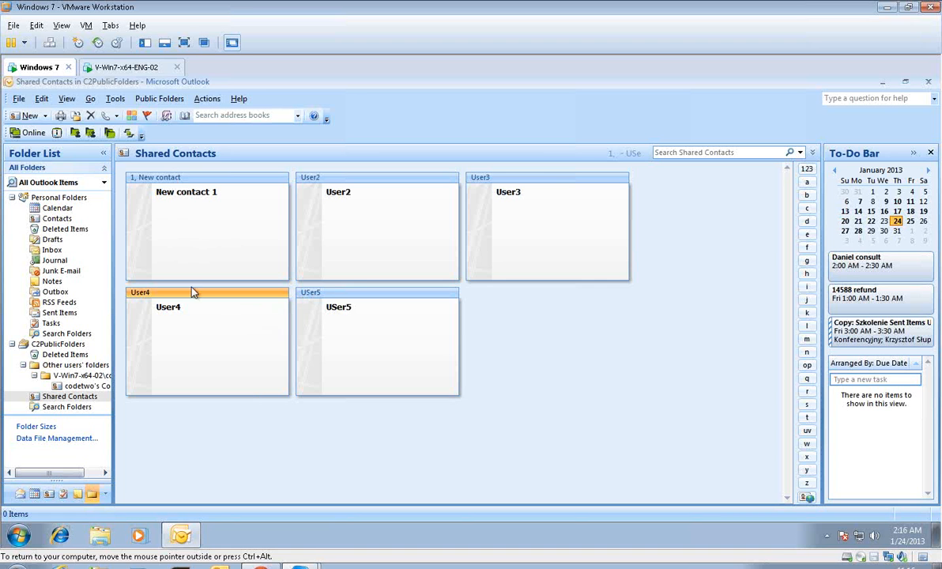
Step: Return to the V-Win7-x64-ENG-02 machine and start adding a synchronized folder pair in the CodeTwo Sync for iCloud settings
{"action": "left_click", "coordinate": [120, 70]}
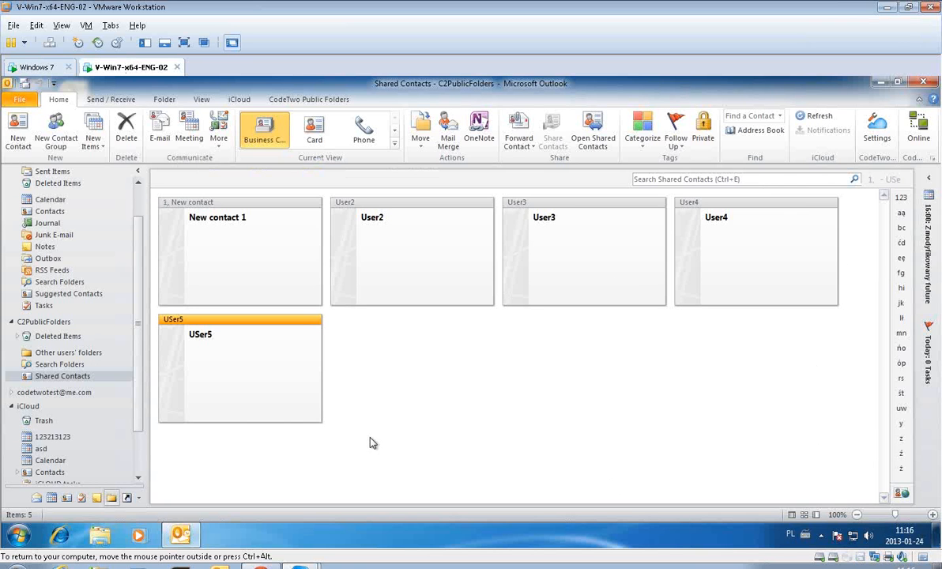
{"action": "left_click", "coordinate": [878, 133]}
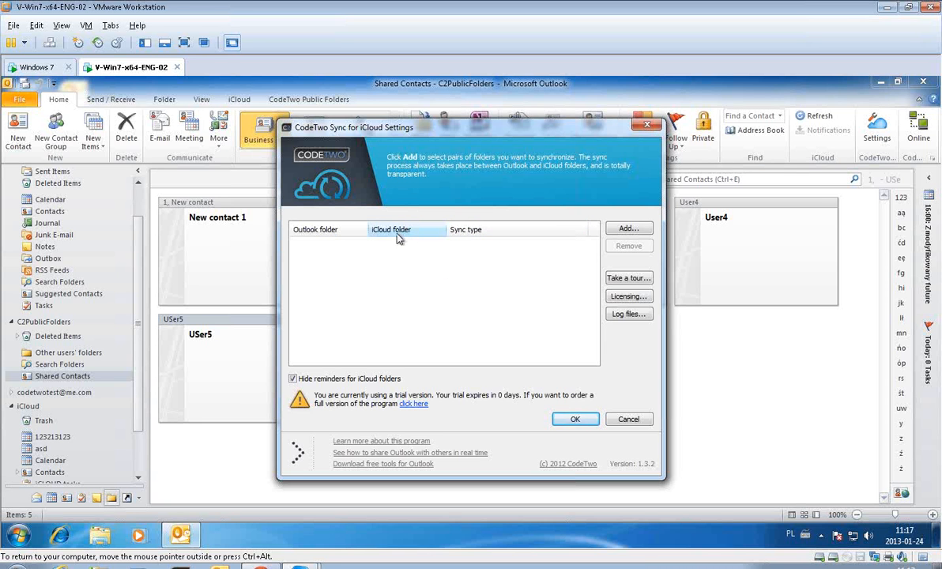
{"action": "left_click", "coordinate": [626, 230]}
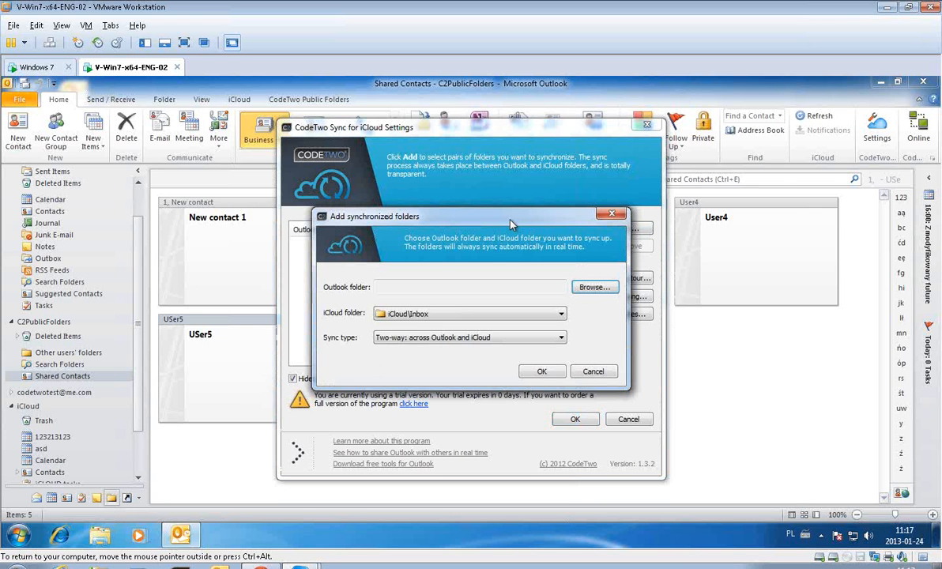
{"action": "left_click_drag", "start_coordinate": [510, 225], "coordinate": [519, 220]}
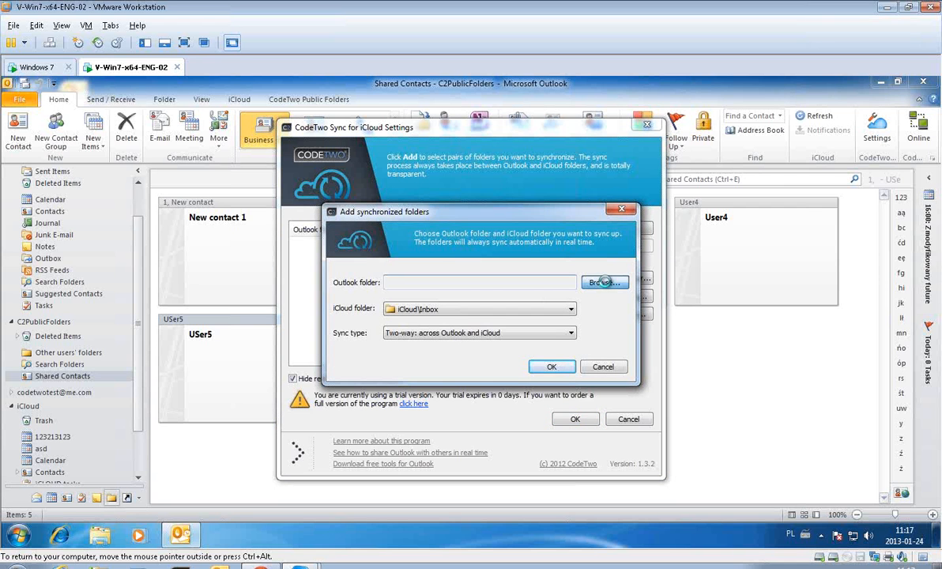
{"action": "left_click", "coordinate": [605, 282]}
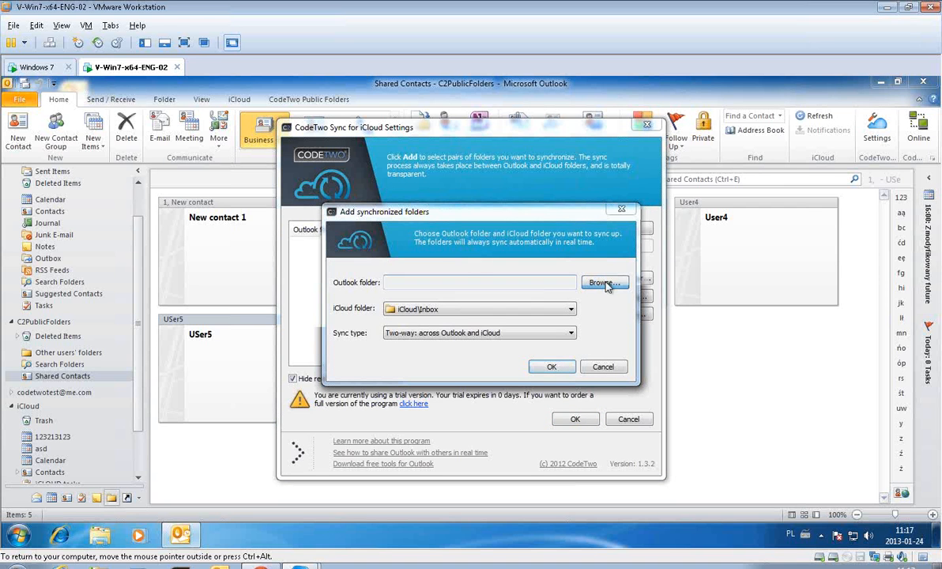
Step: Choose Contacts in the Outlook Data File as the Outlook folder of the new synchronized pair
{"action": "left_click", "coordinate": [407, 204]}
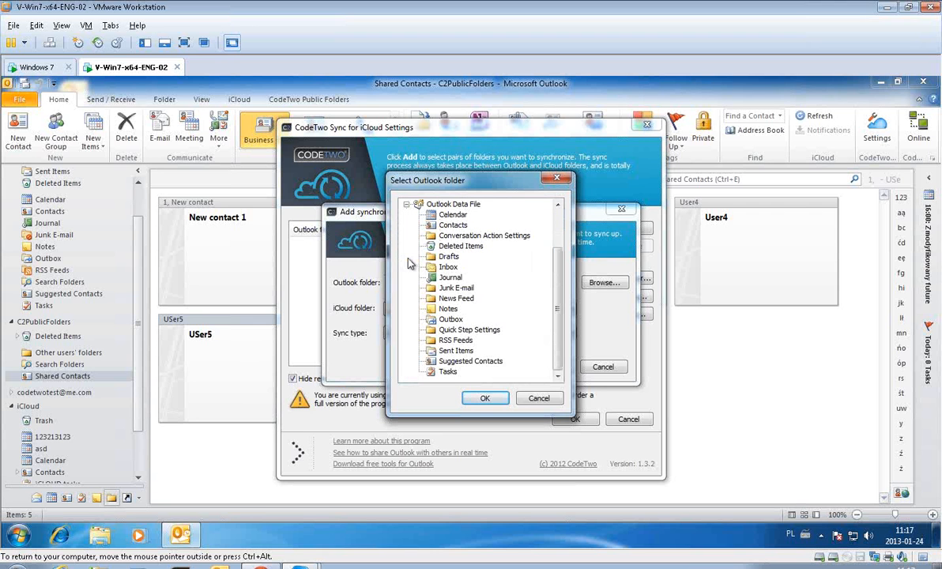
{"action": "left_click_drag", "start_coordinate": [559, 298], "coordinate": [555, 258]}
{"action": "scroll", "coordinate": [520, 260], "scroll_direction": "down", "scroll_amount": 2}
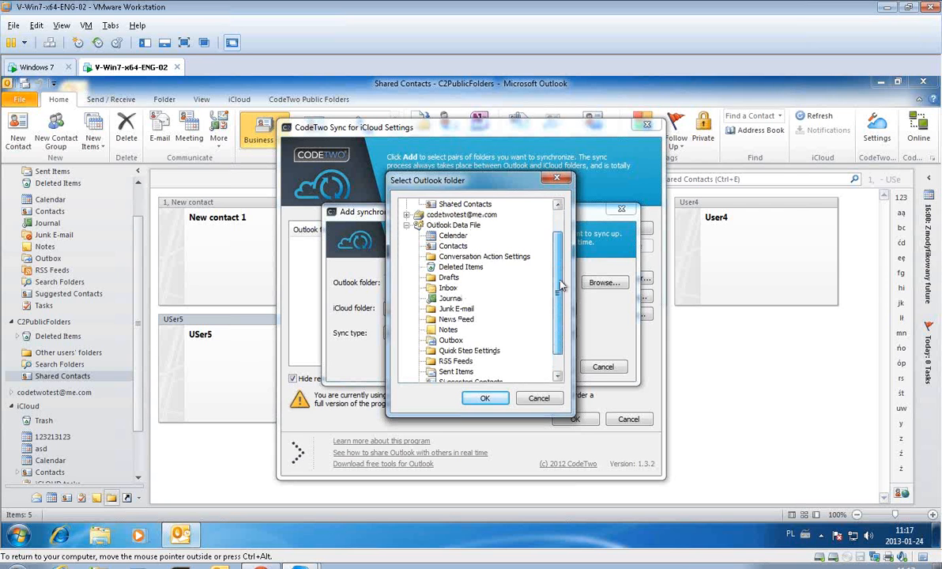
{"action": "scroll", "coordinate": [555, 240], "scroll_direction": "up", "scroll_amount": 1}
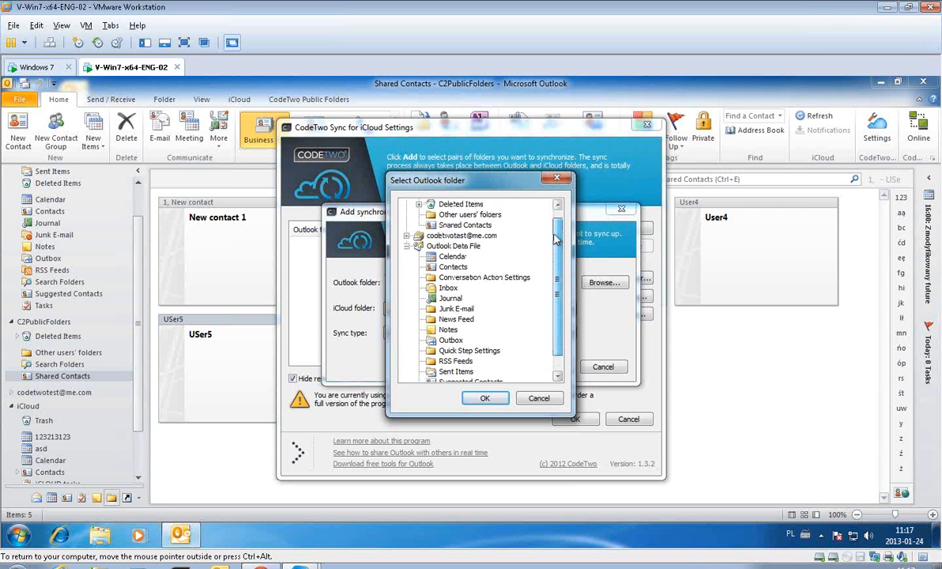
{"action": "scroll", "coordinate": [449, 227], "scroll_direction": "up", "scroll_amount": 1}
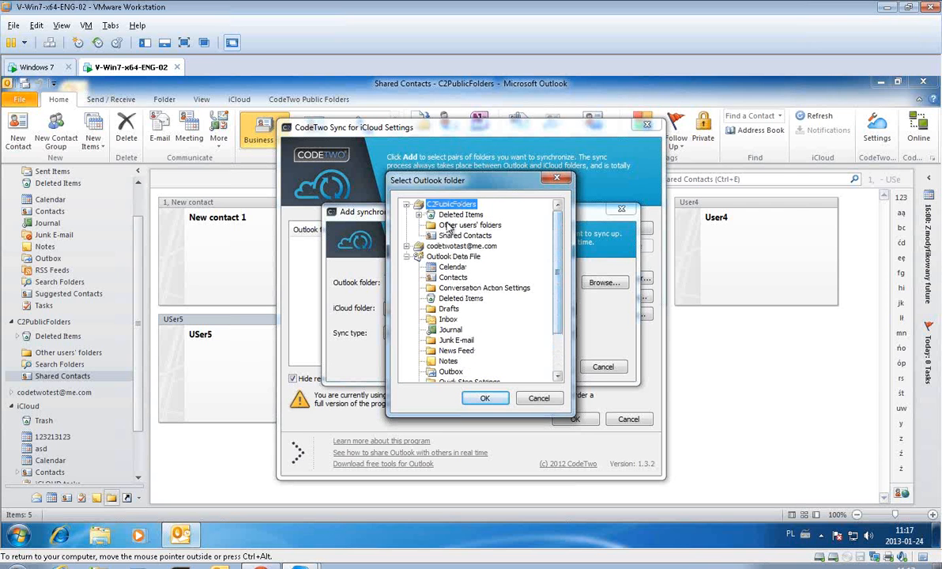
{"action": "left_click", "coordinate": [406, 205]}
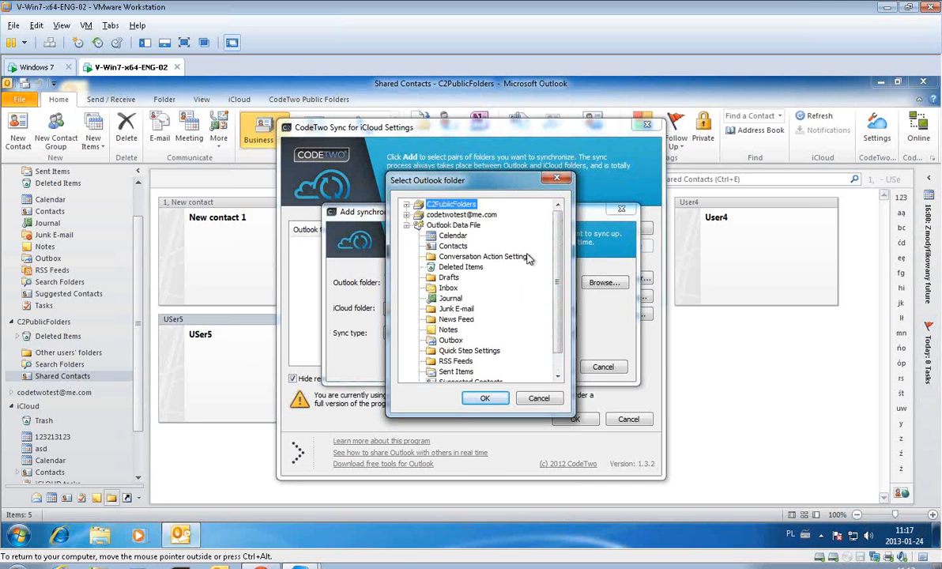
{"action": "left_click", "coordinate": [452, 245]}
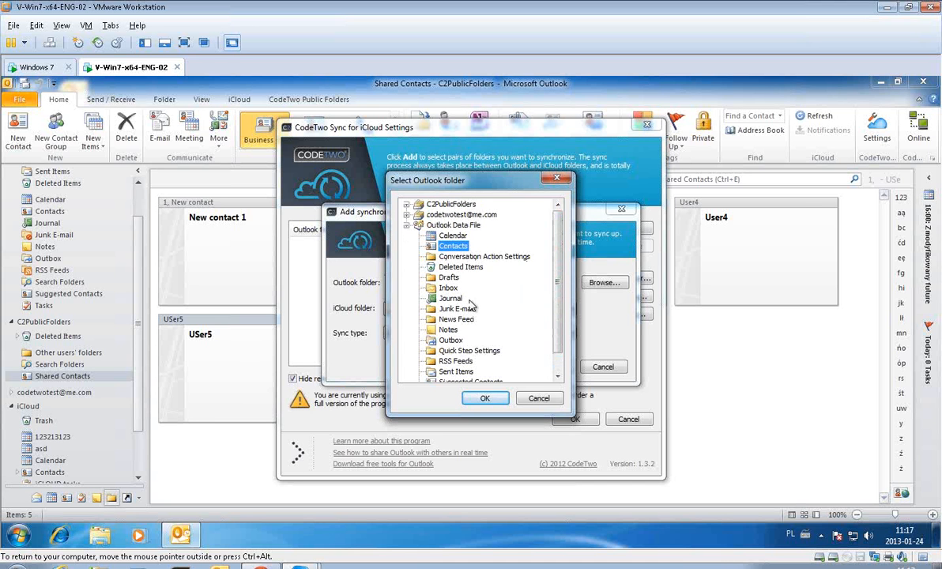
{"action": "left_click", "coordinate": [485, 398]}
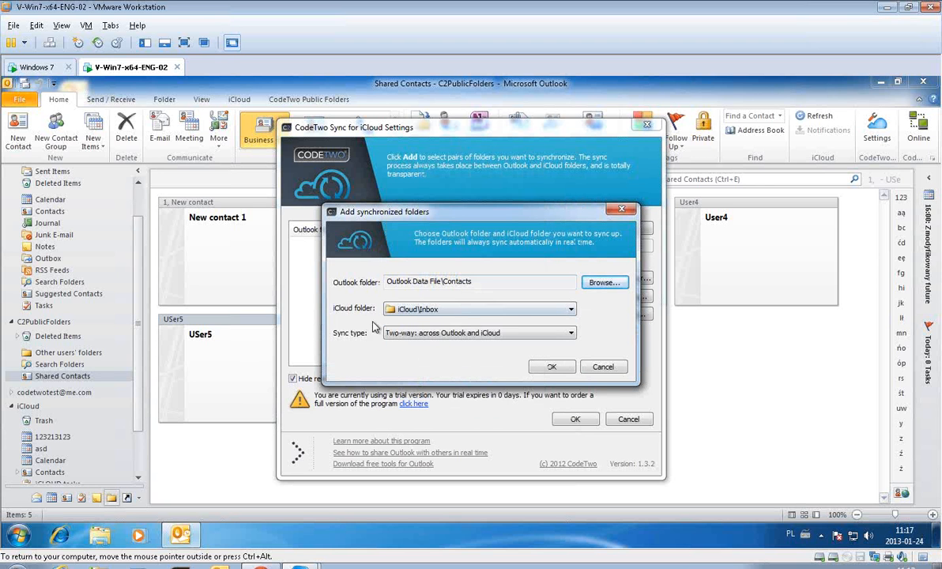
Step: Set the pair's iCloud folder to iCloud\Contacts and its sync type to Two-way: across Outlook and iCloud
{"action": "left_click", "coordinate": [467, 312]}
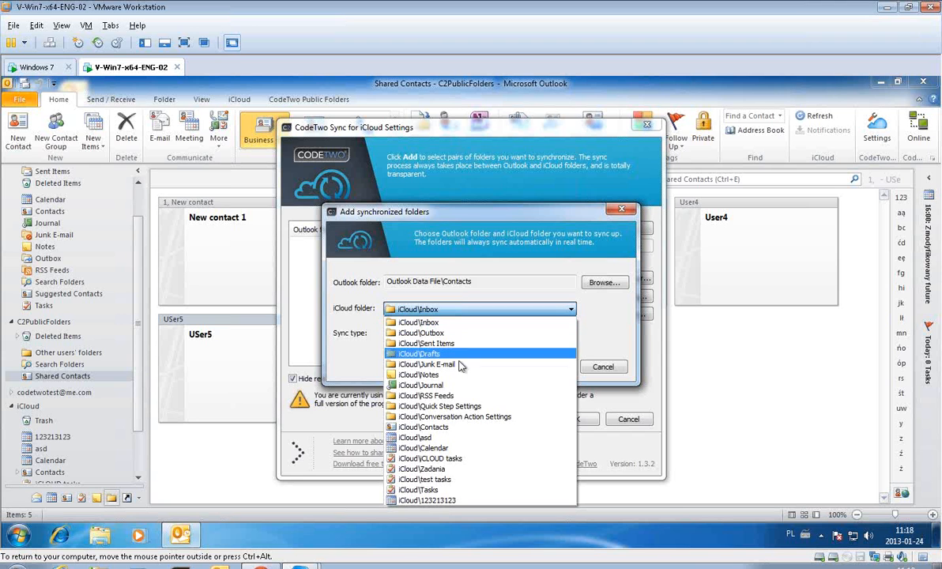
{"action": "left_click", "coordinate": [447, 431]}
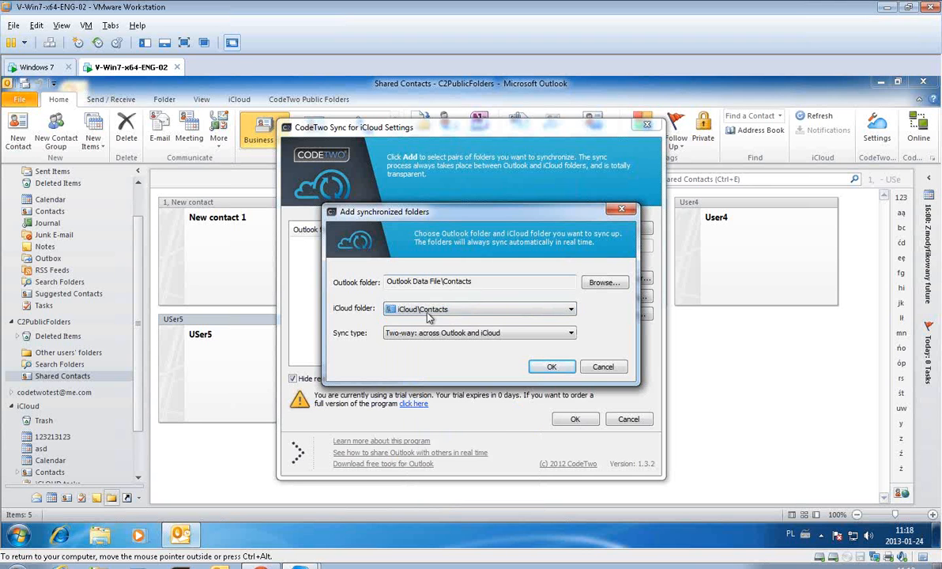
{"action": "left_click", "coordinate": [515, 332]}
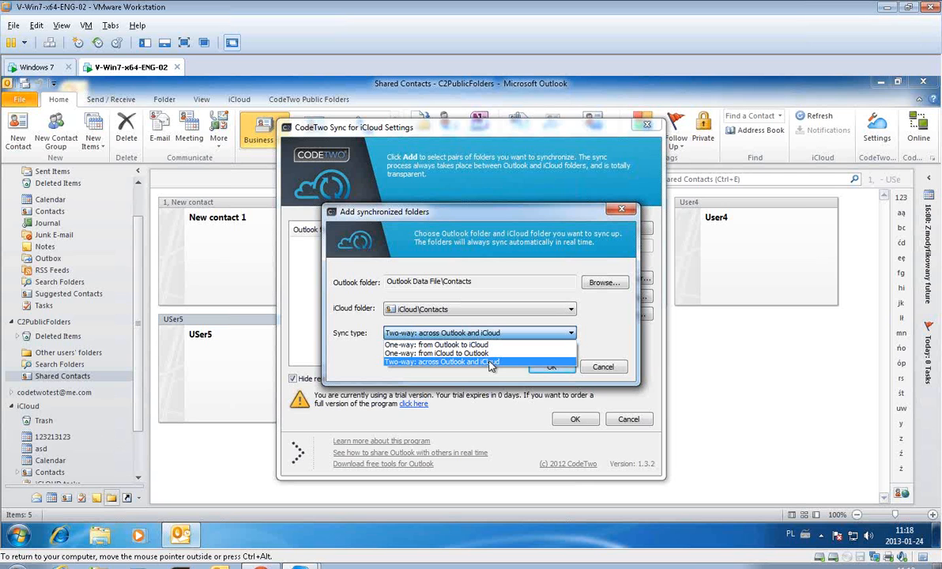
{"action": "left_click", "coordinate": [490, 362]}
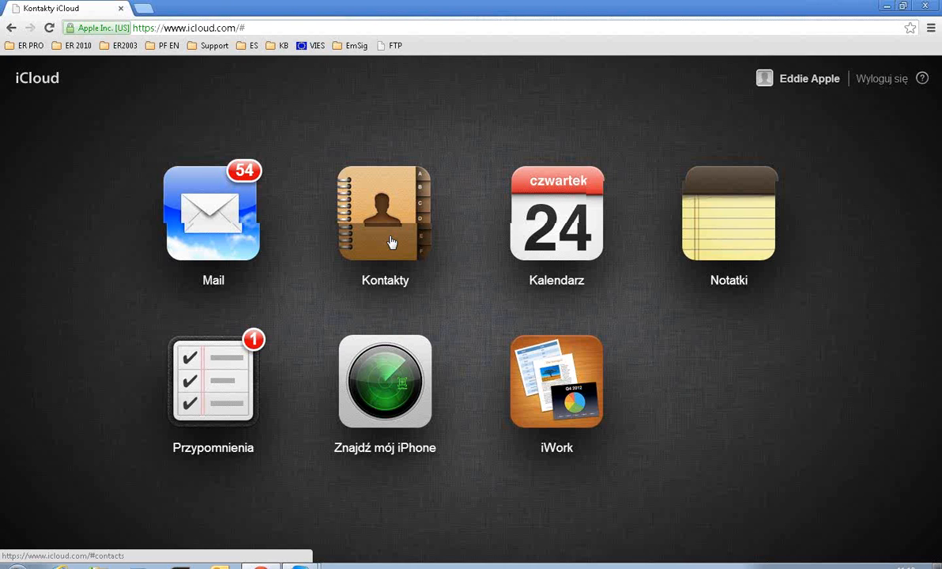
Step: Switch to the iCloud website, open its contacts and look through the list down to the User entries
{"action": "left_click", "coordinate": [391, 242]}
{"action": "left_click", "coordinate": [402, 298]}
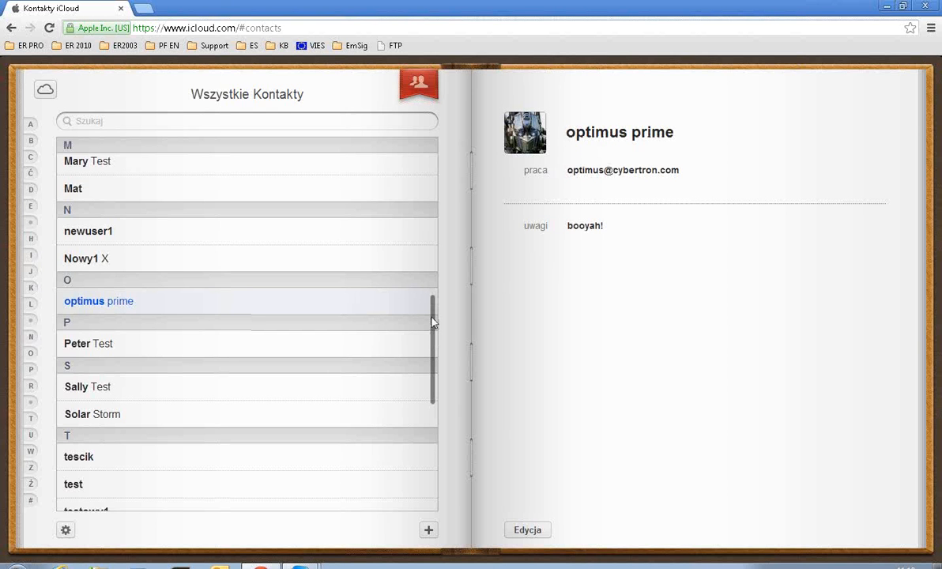
{"action": "scroll", "coordinate": [432, 316], "scroll_direction": "up", "scroll_amount": 1}
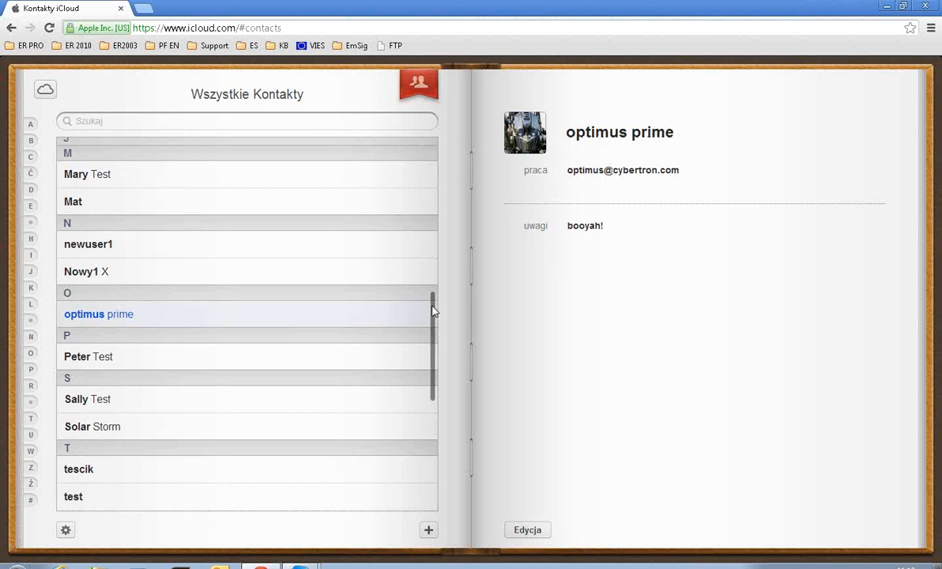
{"action": "left_click_drag", "start_coordinate": [433, 311], "coordinate": [432, 407]}
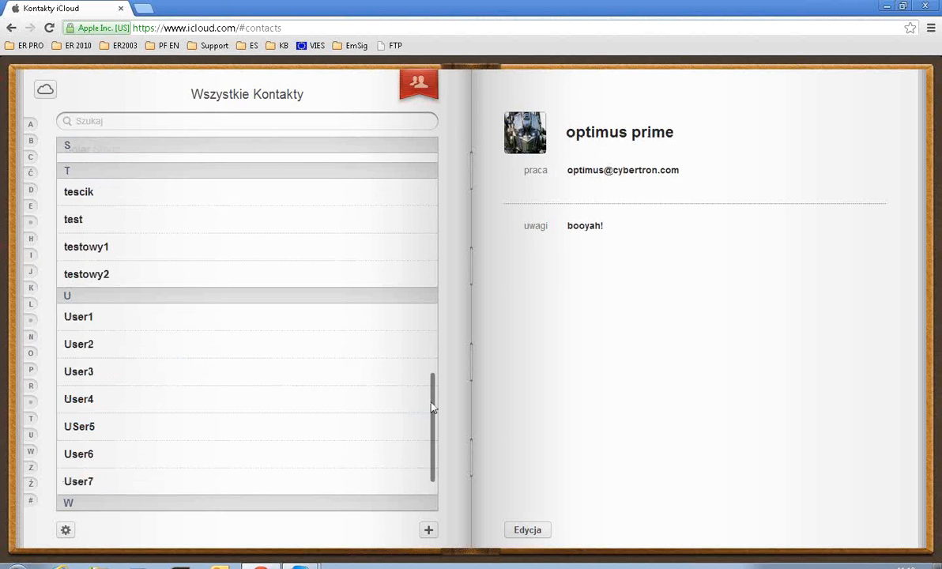
{"action": "scroll", "coordinate": [434, 406], "scroll_direction": "down", "scroll_amount": 2}
{"action": "scroll", "coordinate": [227, 315], "scroll_direction": "up", "scroll_amount": 2}
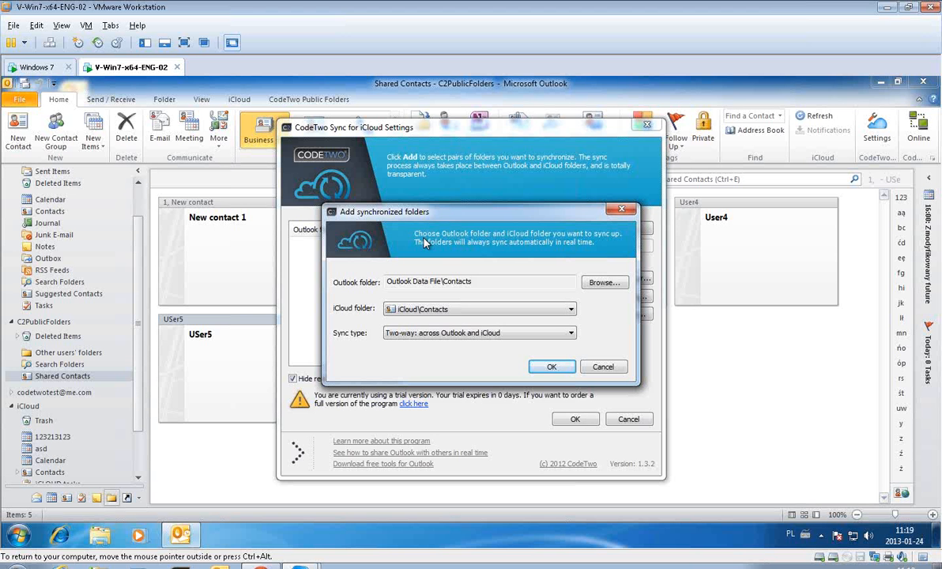
Step: Return to Outlook, confirm the new folder pair, save the sync settings and dismiss the trial notice
{"action": "key", "text": "Return"}
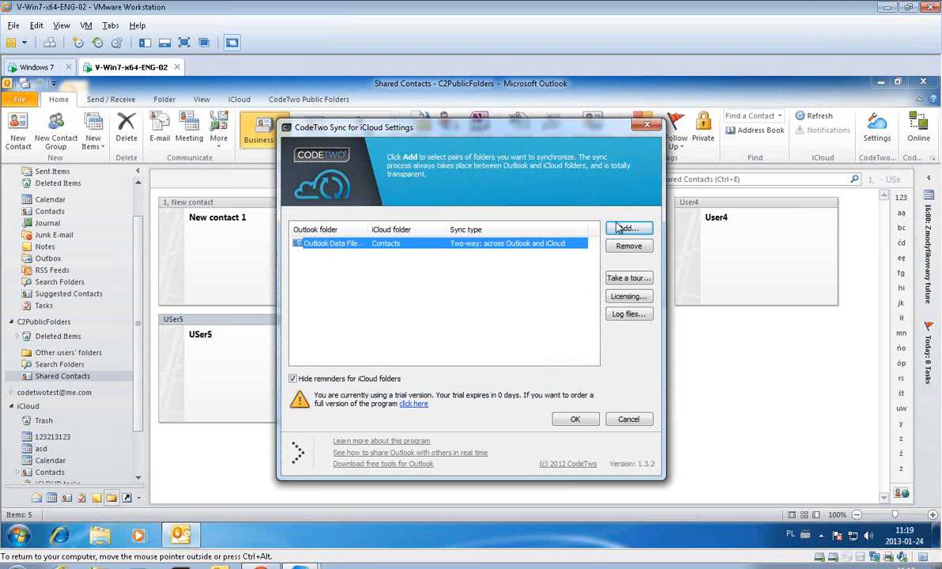
{"action": "left_click", "coordinate": [576, 419]}
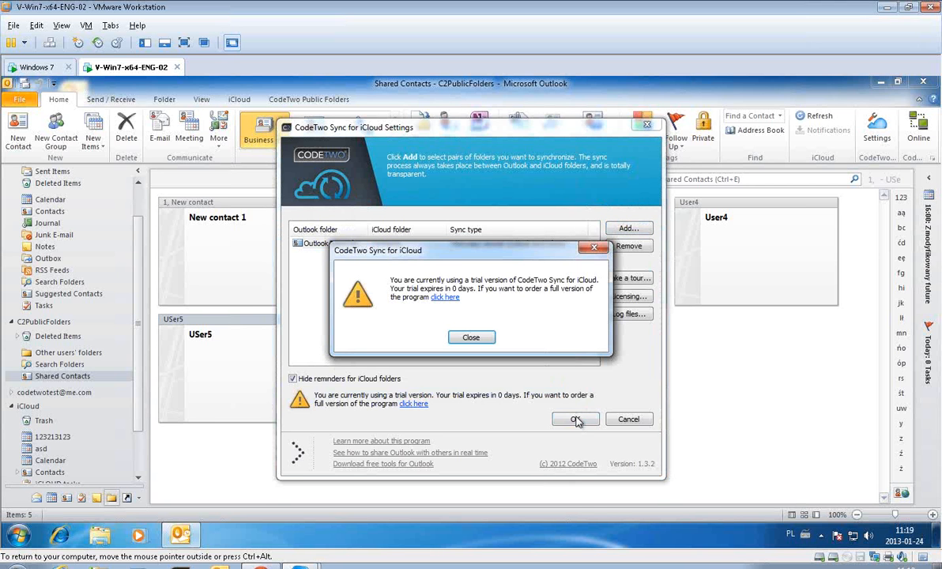
{"action": "left_click", "coordinate": [471, 338]}
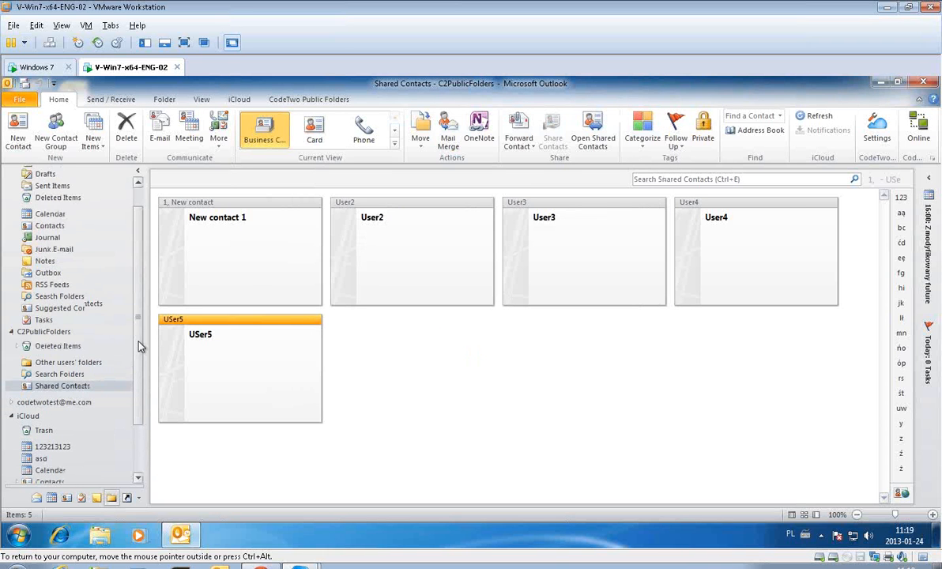
Step: Open the Contacts folder under iCloud and look through its synchronized contacts
{"action": "left_click_drag", "start_coordinate": [138, 342], "coordinate": [139, 433]}
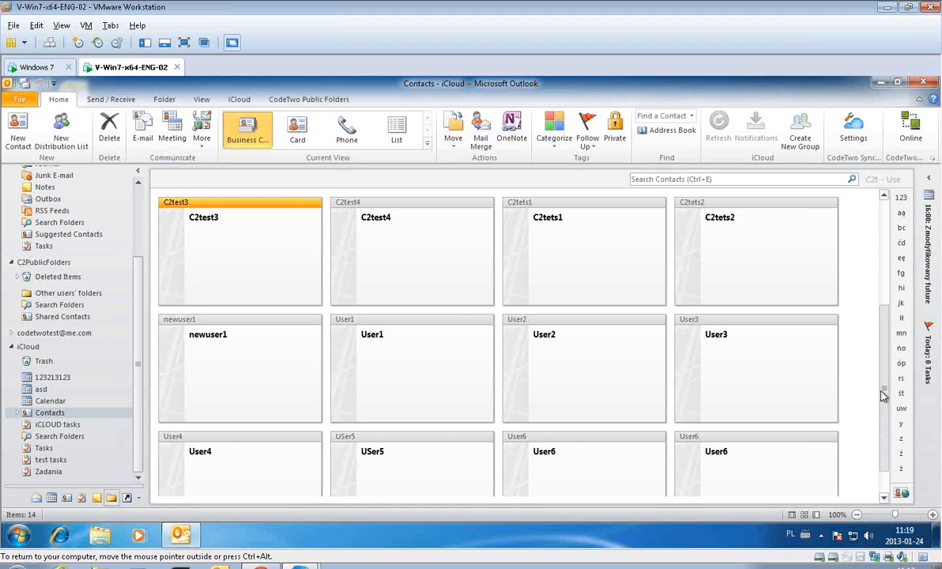
{"action": "scroll", "coordinate": [884, 395], "scroll_direction": "down", "scroll_amount": 1}
{"action": "left_click_drag", "start_coordinate": [883, 395], "coordinate": [885, 276]}
{"action": "left_click", "coordinate": [201, 209]}
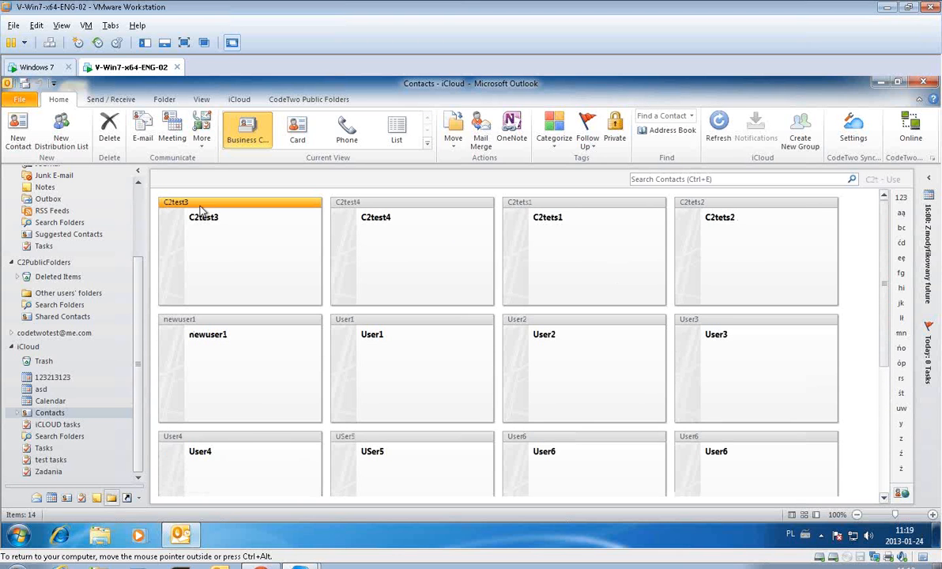
Step: Open Contacts in the Outlook Data File and compare its entries with those in the iCloud Contacts folder
{"action": "left_click", "coordinate": [142, 211]}
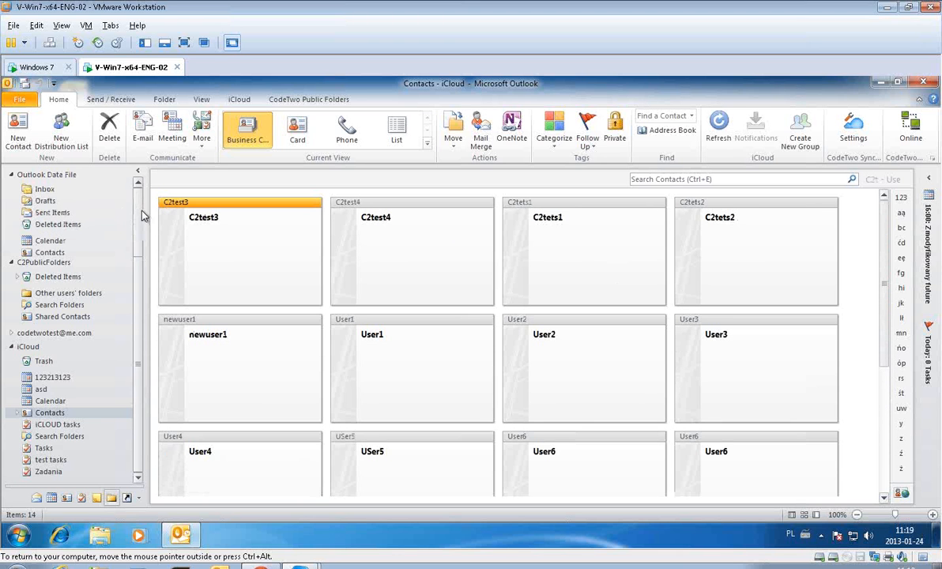
{"action": "left_click", "coordinate": [52, 253]}
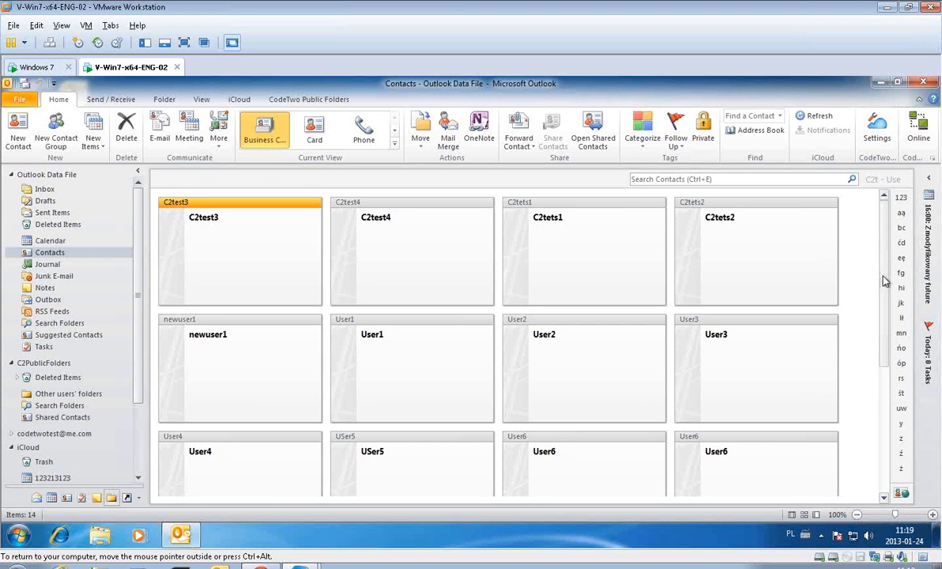
{"action": "left_click_drag", "start_coordinate": [886, 282], "coordinate": [882, 393]}
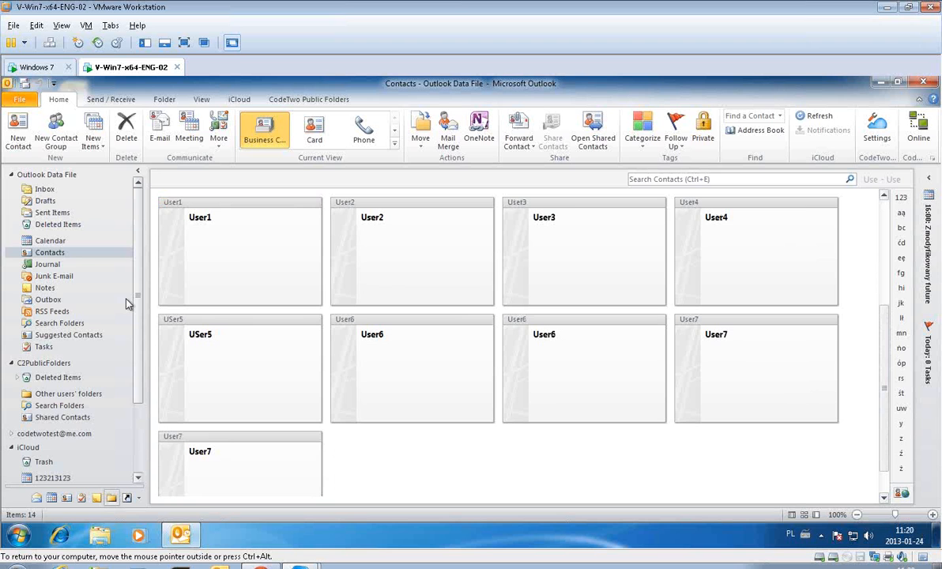
Step: Open the iCloud Trash folder and look over its deleted items, including the testowy1 contact
{"action": "scroll", "coordinate": [103, 348], "scroll_direction": "down", "scroll_amount": 2}
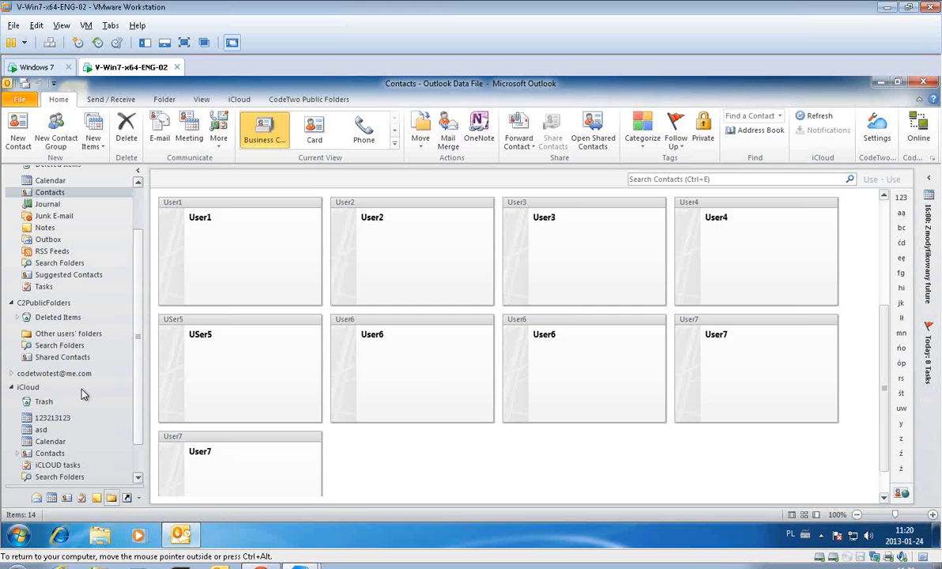
{"action": "left_click", "coordinate": [47, 401]}
{"action": "left_click", "coordinate": [198, 351]}
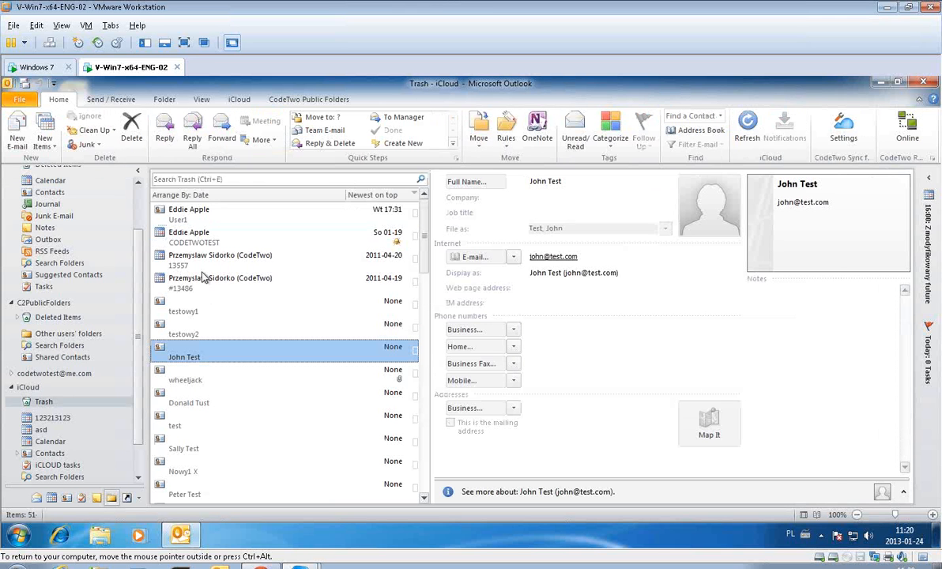
{"action": "left_click", "coordinate": [848, 133]}
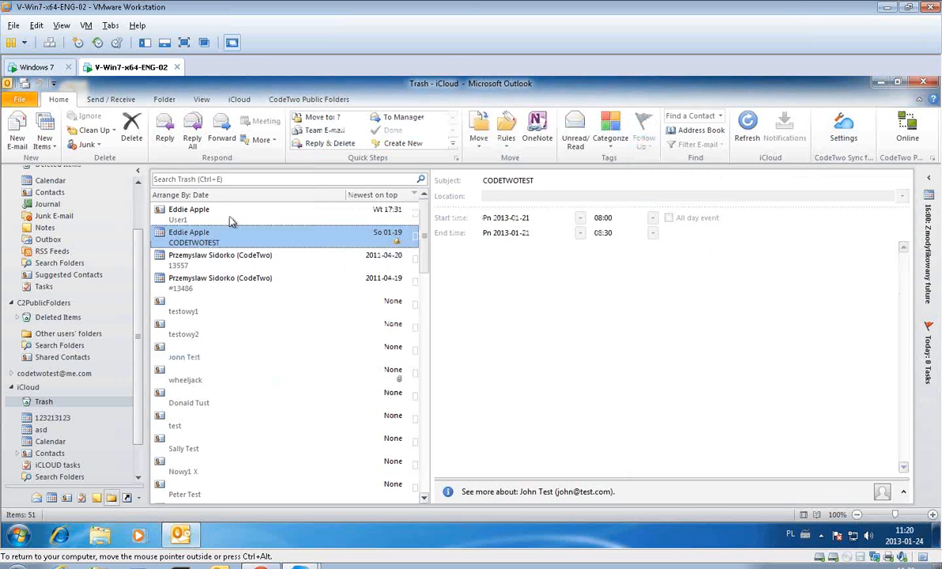
{"action": "left_click", "coordinate": [190, 300]}
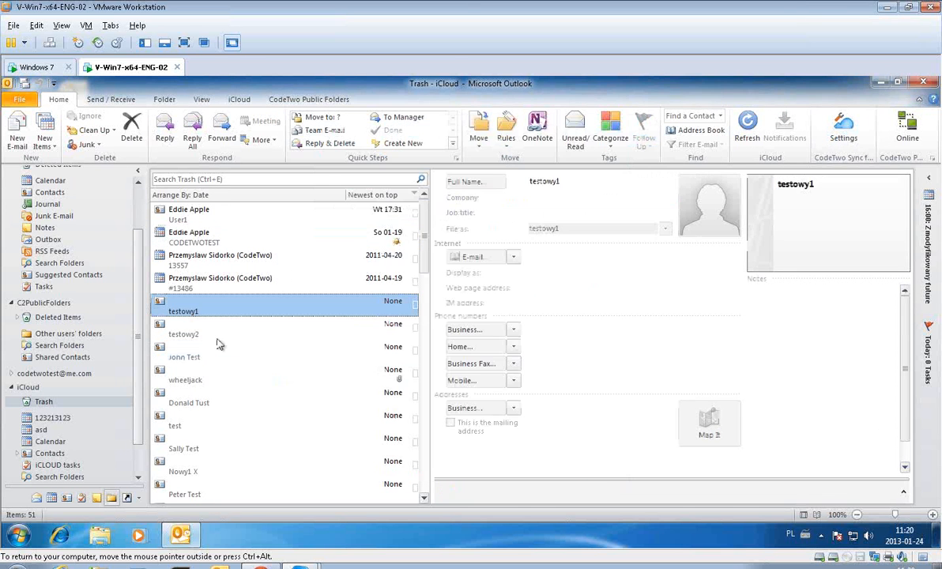
Step: Select all items in the iCloud Trash folder and move them into the iCloud Contacts folder
{"action": "scroll", "coordinate": [227, 309], "scroll_direction": "down", "scroll_amount": 5}
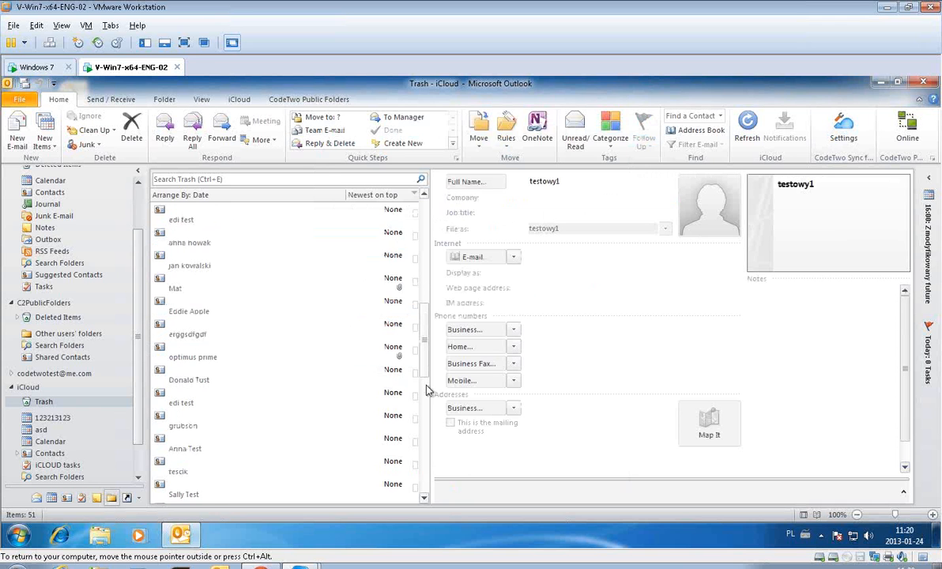
{"action": "left_click_drag", "start_coordinate": [426, 390], "coordinate": [423, 502]}
{"action": "key", "text": "ctrl+a"}
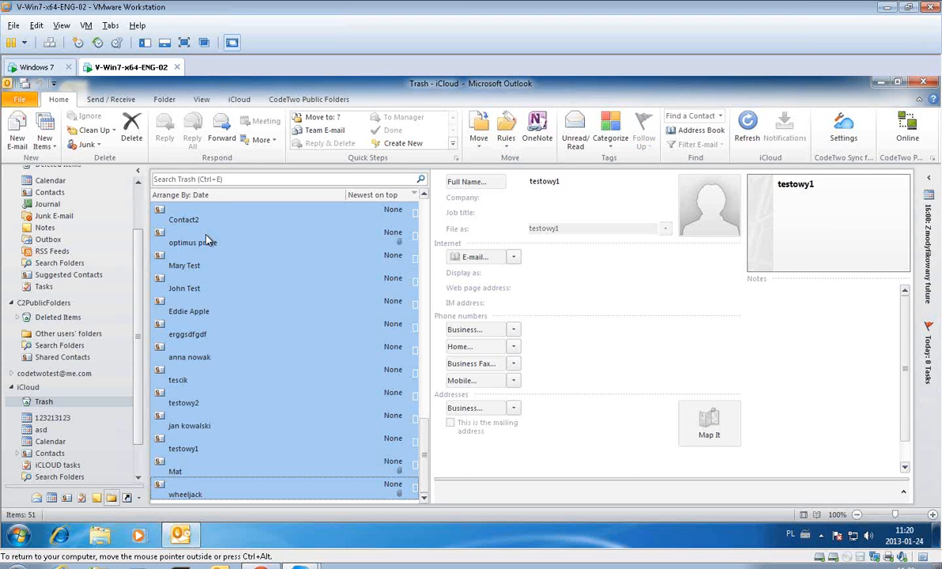
{"action": "right_click", "coordinate": [51, 454]}
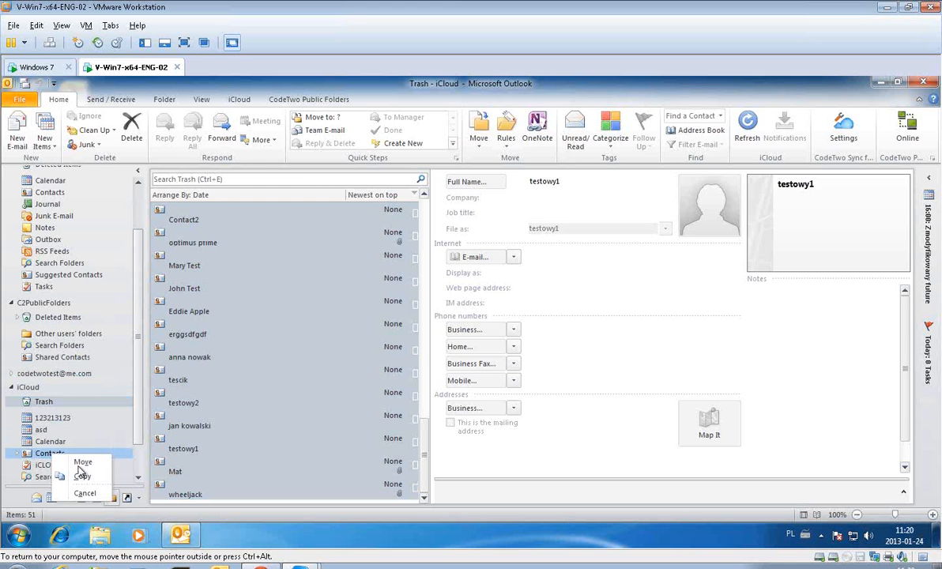
{"action": "left_click", "coordinate": [80, 463]}
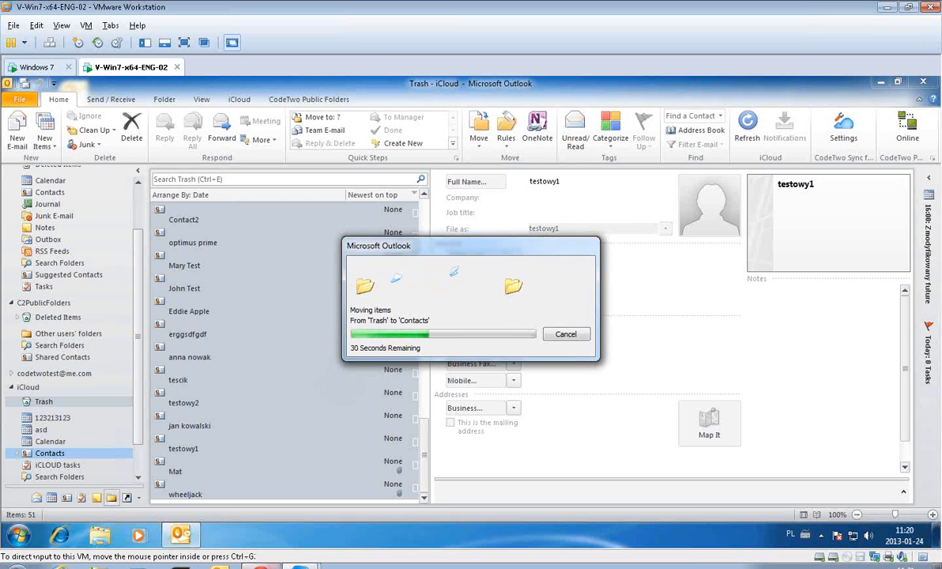
{"action": "left_click", "coordinate": [262, 566]}
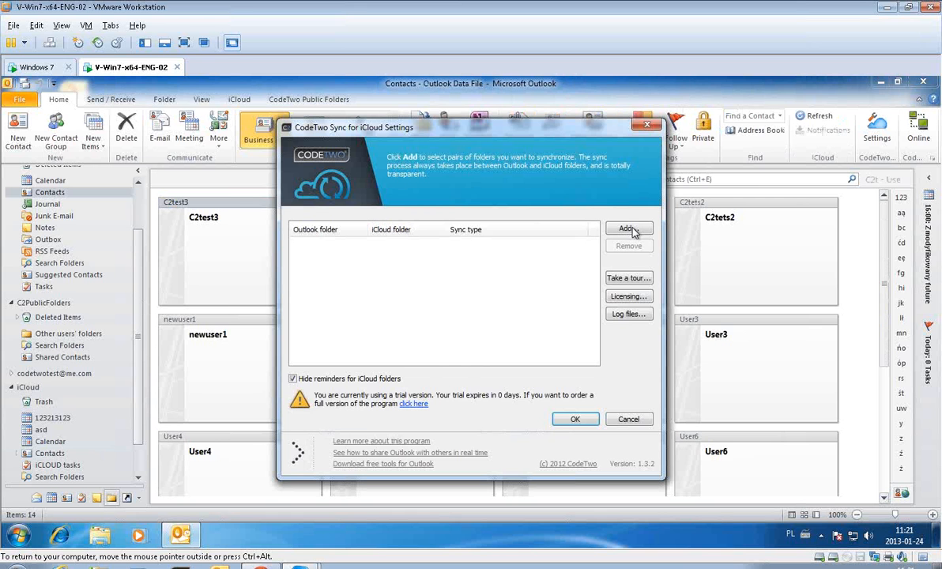
Step: Add a two-way sync pair between Outlook Data File\Contacts and iCloud\Contacts and save the sync settings
{"action": "left_click", "coordinate": [628, 228]}
{"action": "left_click", "coordinate": [594, 287]}
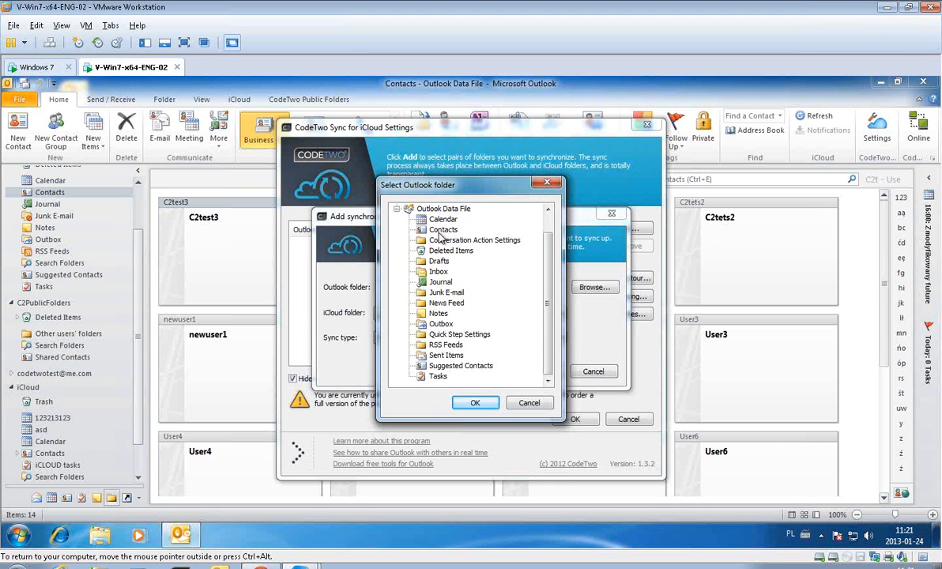
{"action": "double_click", "coordinate": [441, 230]}
{"action": "left_click", "coordinate": [461, 314]}
{"action": "left_click", "coordinate": [442, 444]}
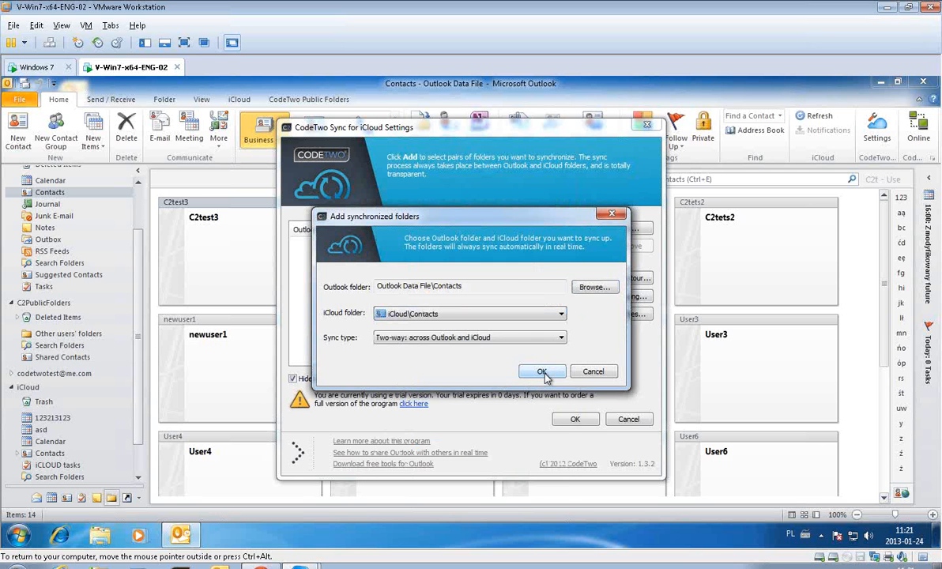
{"action": "left_click", "coordinate": [542, 372]}
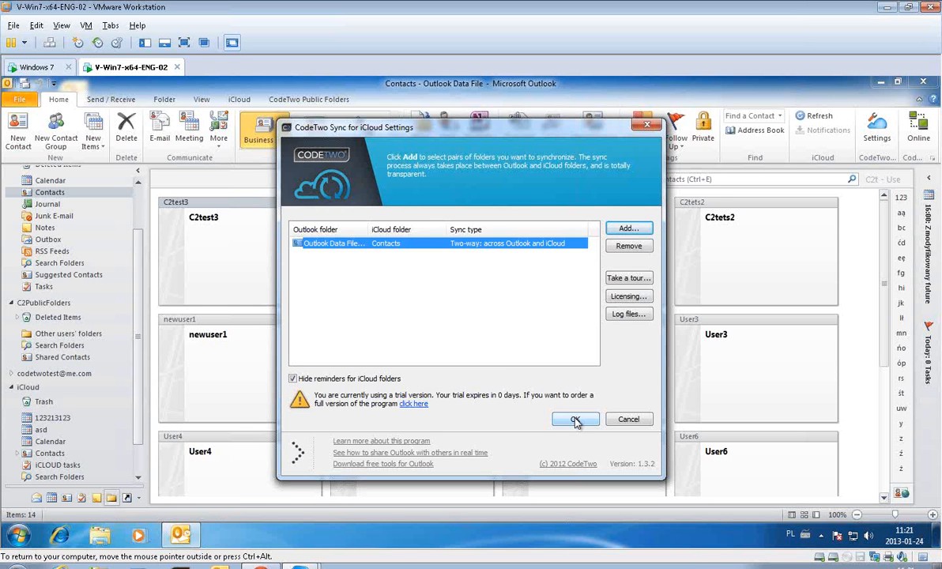
{"action": "left_click", "coordinate": [575, 420]}
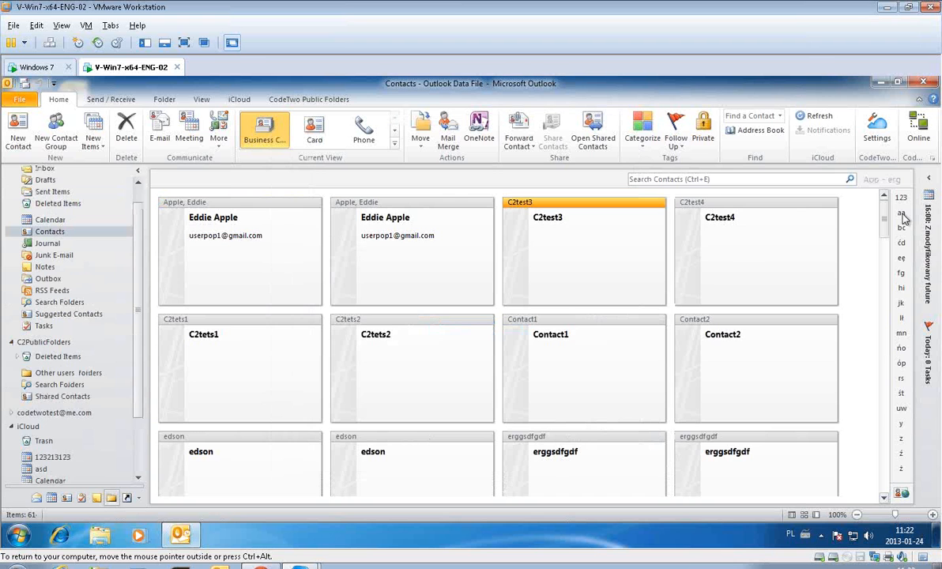
Step: Look through the contacts in the Outlook Data File and compare them with those in the iCloud Contacts folder
{"action": "scroll", "coordinate": [747, 394], "scroll_direction": "down", "scroll_amount": 4}
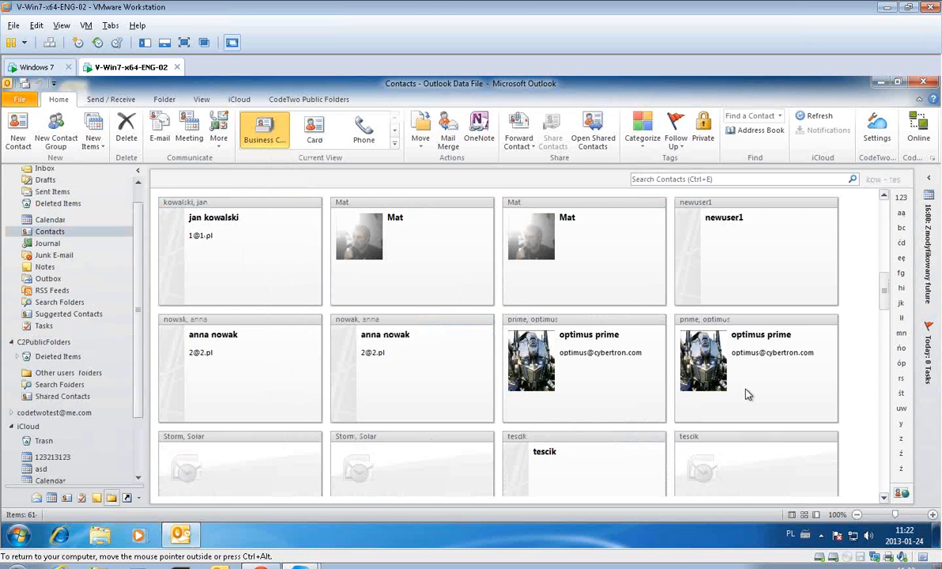
{"action": "scroll", "coordinate": [748, 394], "scroll_direction": "down", "scroll_amount": 1}
{"action": "scroll", "coordinate": [50, 435], "scroll_direction": "down", "scroll_amount": 2}
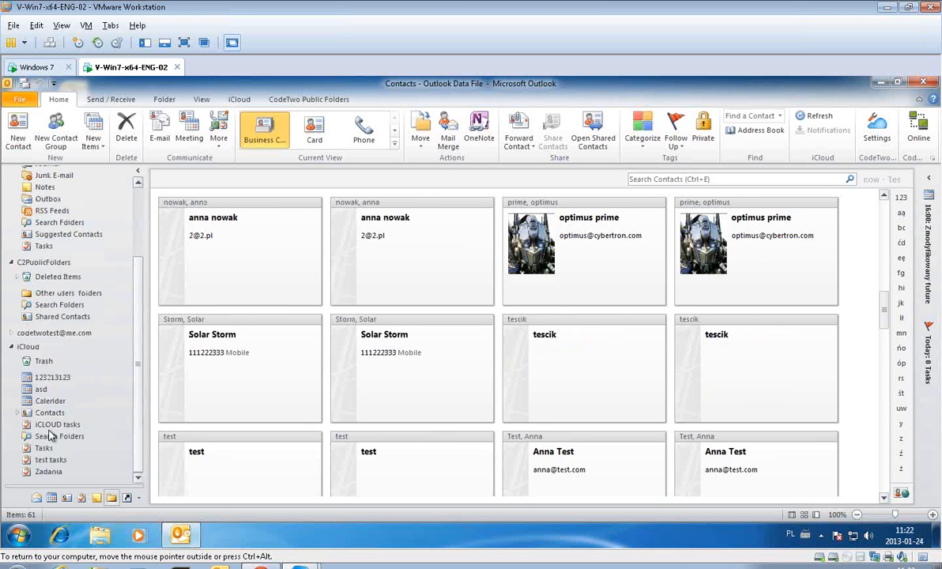
{"action": "left_click", "coordinate": [49, 413]}
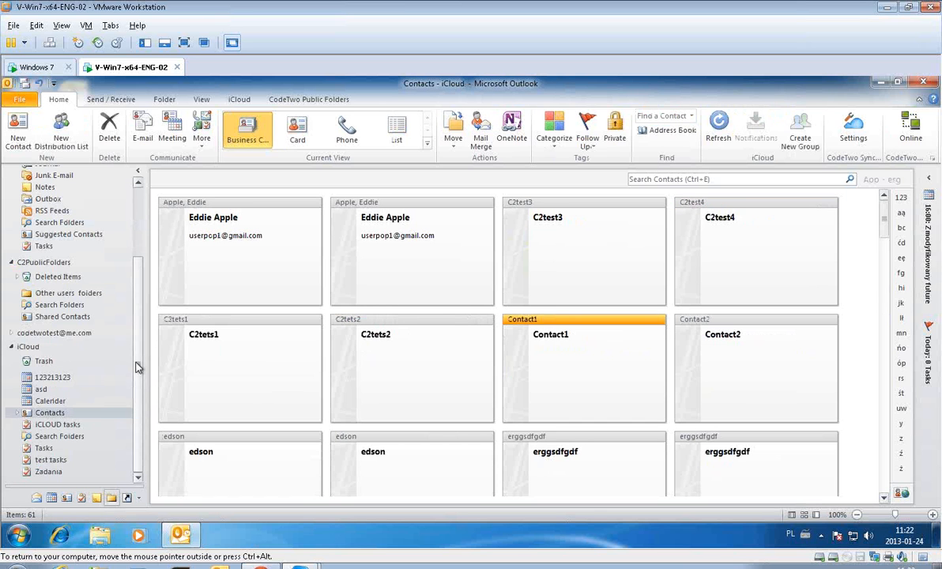
{"action": "scroll", "coordinate": [140, 329], "scroll_direction": "up", "scroll_amount": 1}
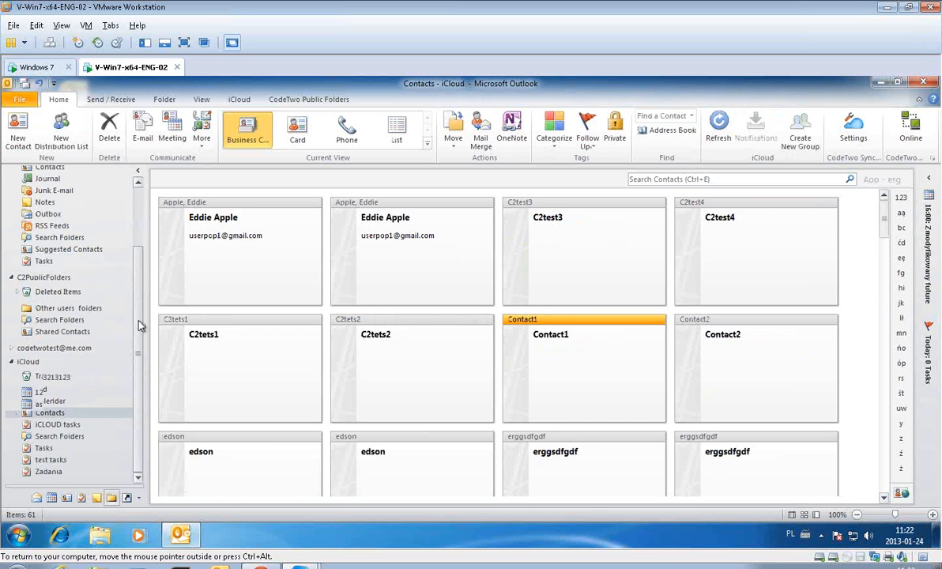
{"action": "left_click_drag", "start_coordinate": [139, 326], "coordinate": [143, 391]}
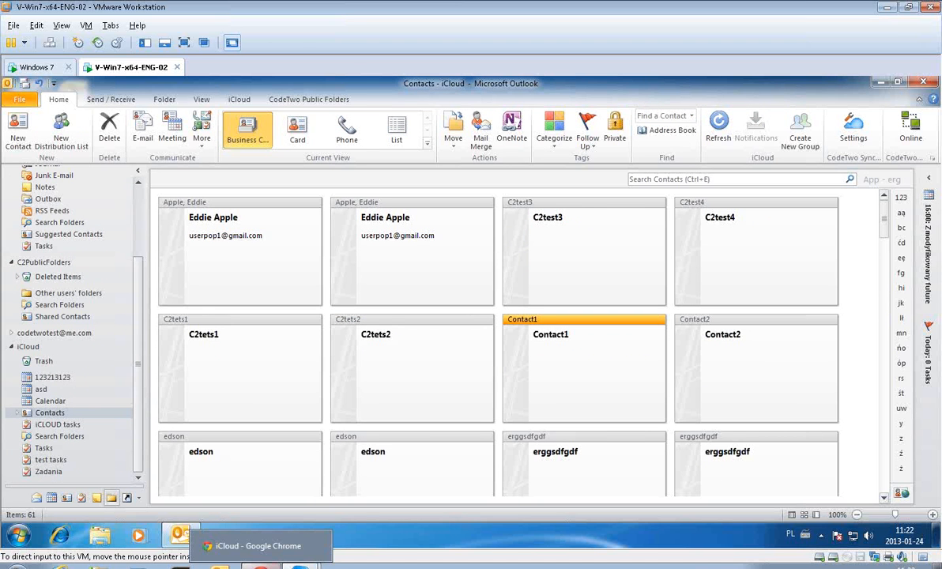
Step: Switch to iCloud in Google Chrome, open Kontakty and look through the full contact list
{"action": "left_click", "coordinate": [257, 546]}
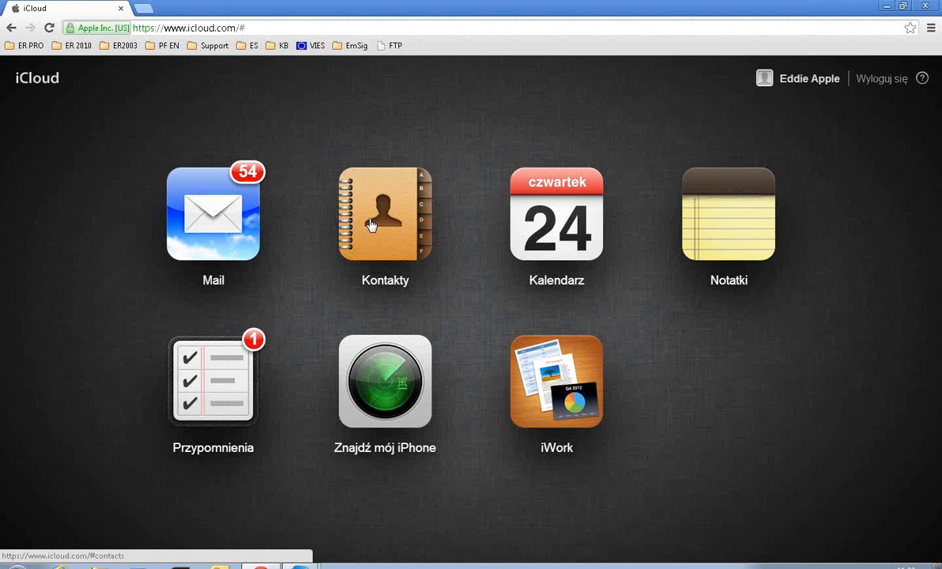
{"action": "left_click", "coordinate": [372, 225]}
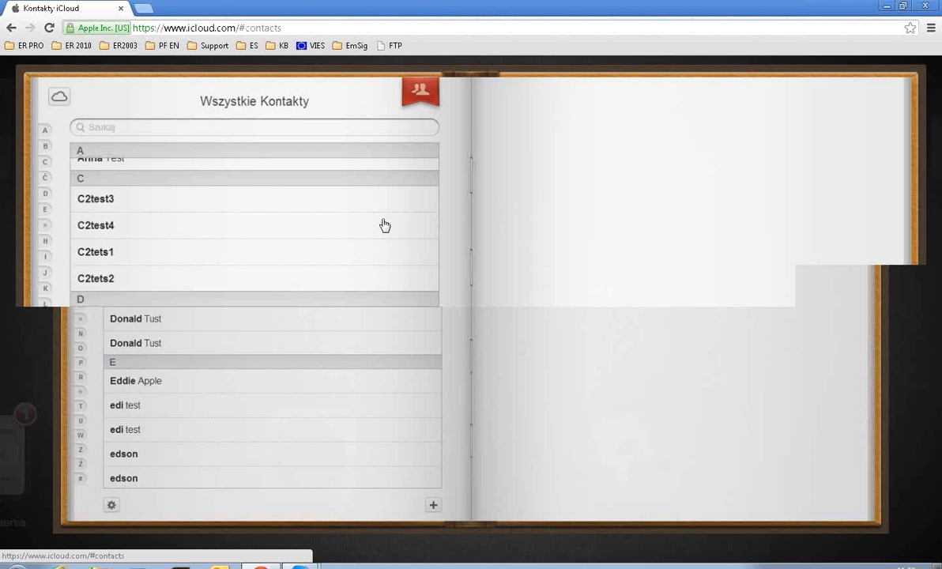
{"action": "scroll", "coordinate": [431, 283], "scroll_direction": "down", "scroll_amount": 5}
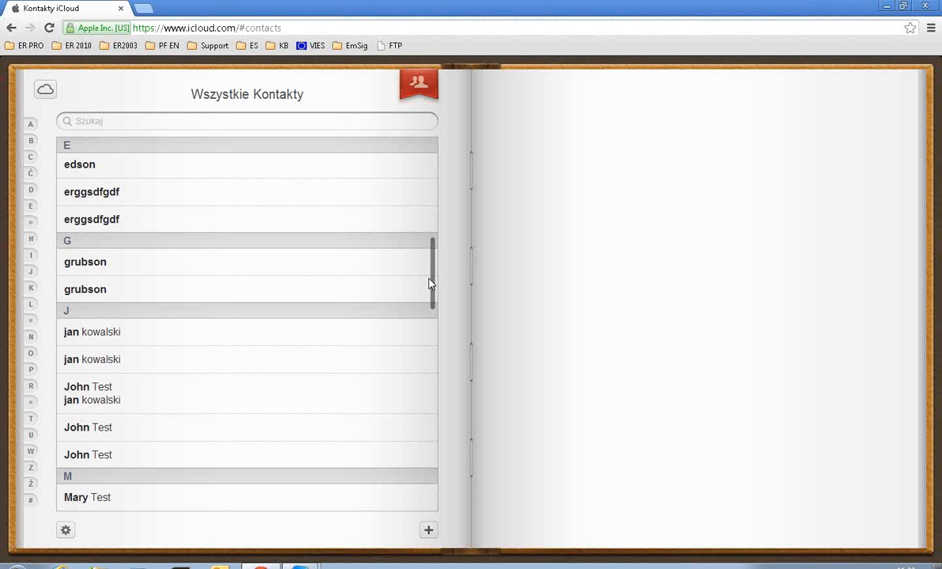
{"action": "left_click_drag", "start_coordinate": [431, 283], "coordinate": [433, 150]}
Step: Open the third contact under A for editing and enter a work phone number
{"action": "left_click", "coordinate": [118, 226]}
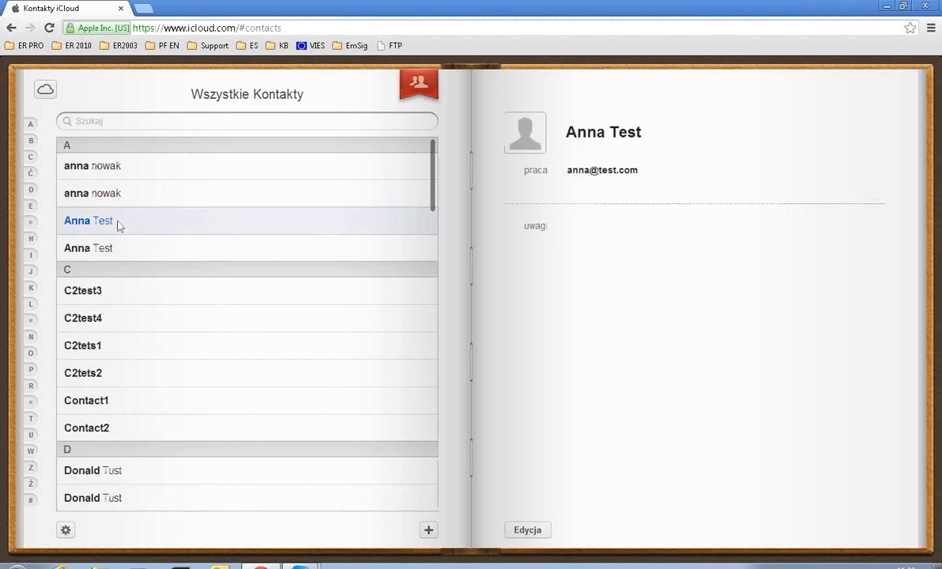
{"action": "double_click", "coordinate": [618, 227]}
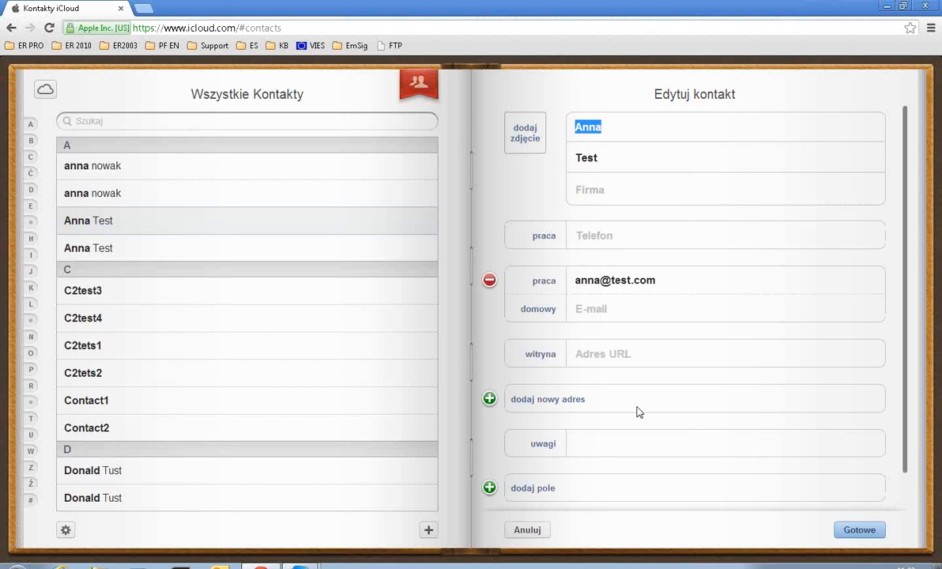
{"action": "left_click", "coordinate": [635, 230]}
{"action": "type", "text": "1234567"}
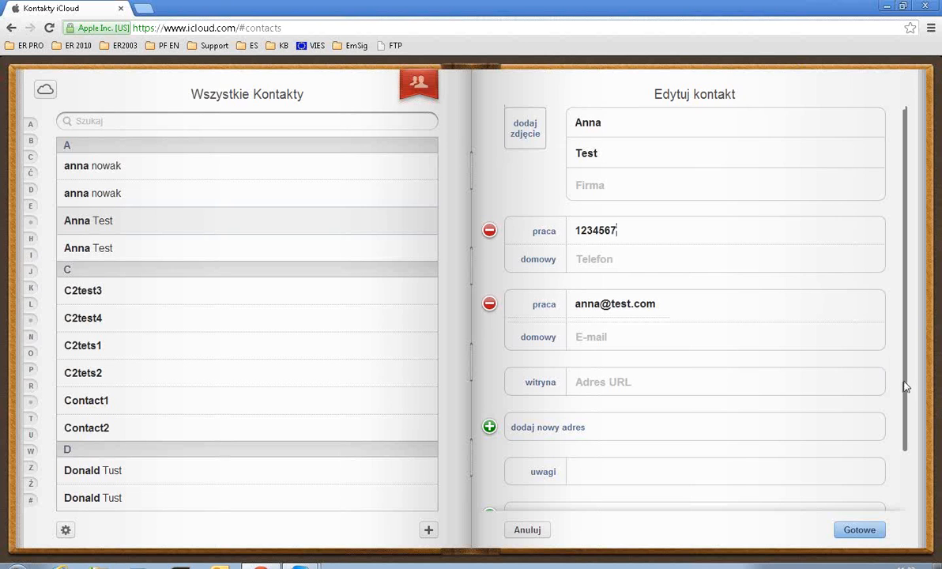
Step: Enter "test notes" in the contact's notes field and save the edited contact
{"action": "scroll", "coordinate": [905, 401], "scroll_direction": "down", "scroll_amount": 2}
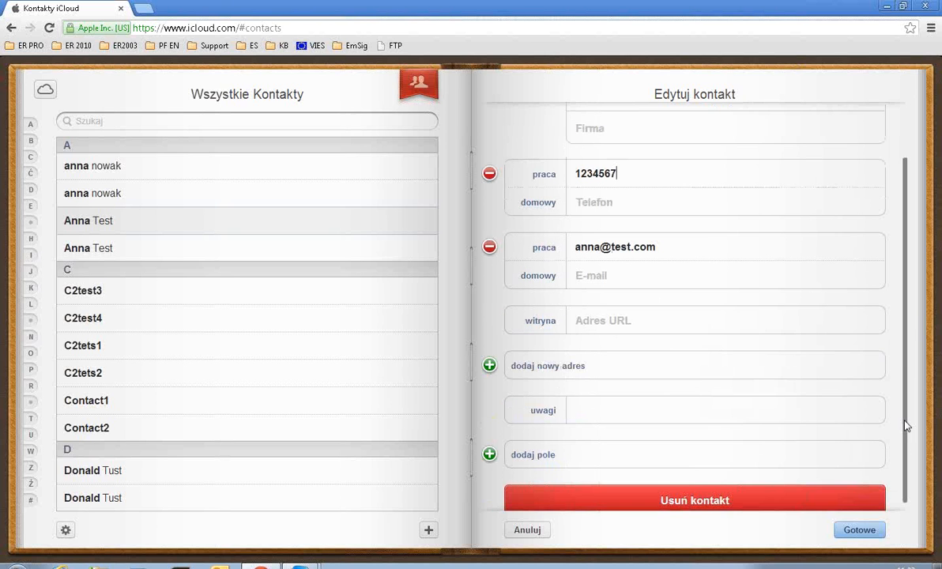
{"action": "left_click_drag", "start_coordinate": [905, 421], "coordinate": [905, 425]}
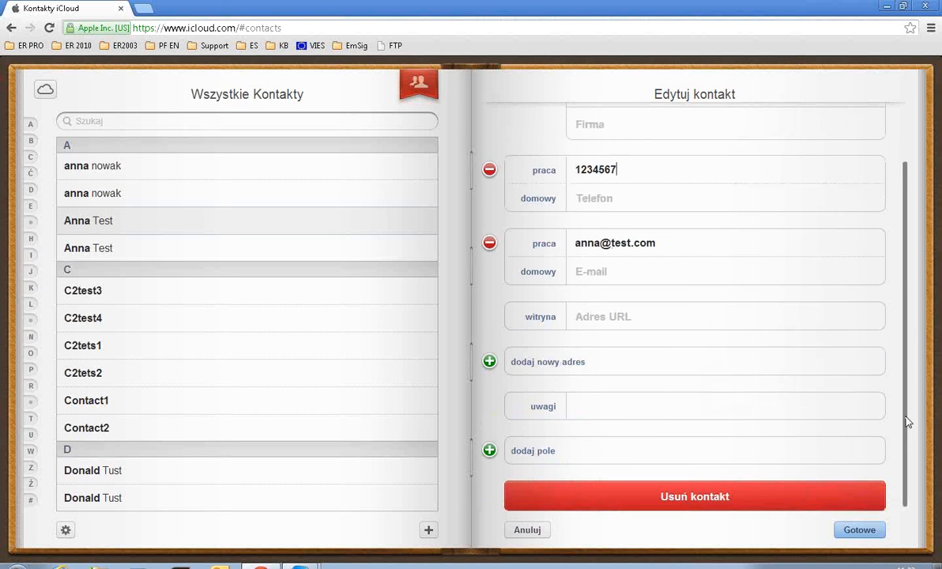
{"action": "left_click", "coordinate": [609, 417]}
{"action": "type", "text": "test notes"}
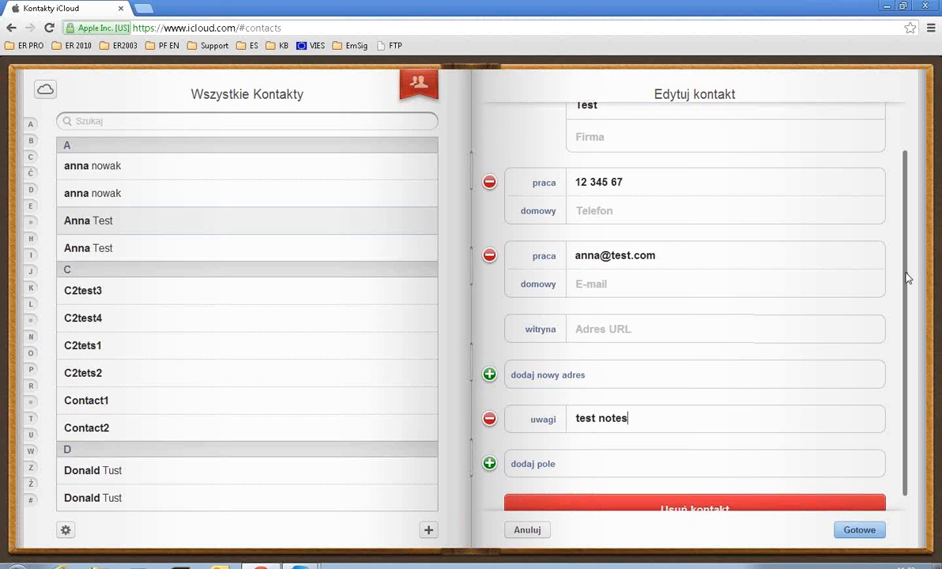
{"action": "left_click_drag", "start_coordinate": [907, 279], "coordinate": [912, 238]}
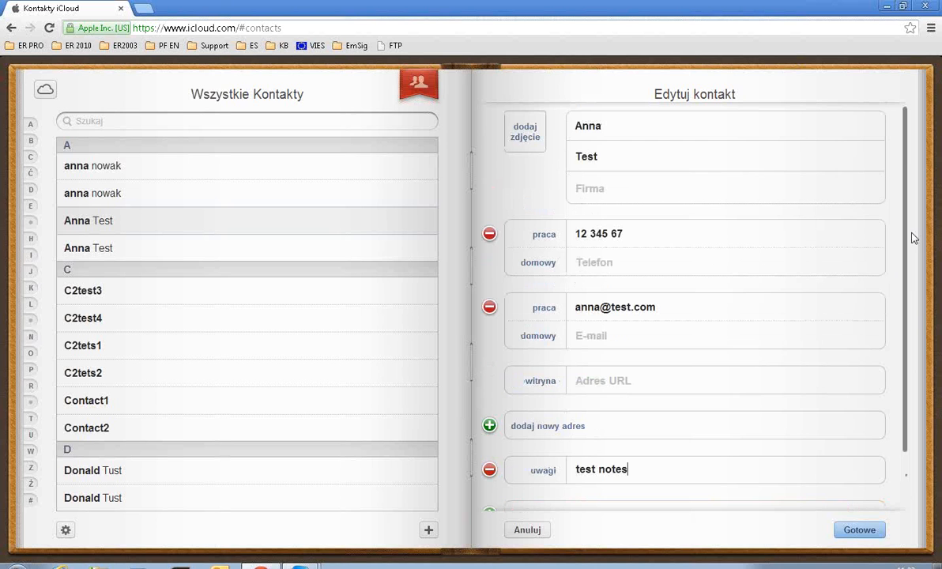
{"action": "left_click", "coordinate": [861, 532]}
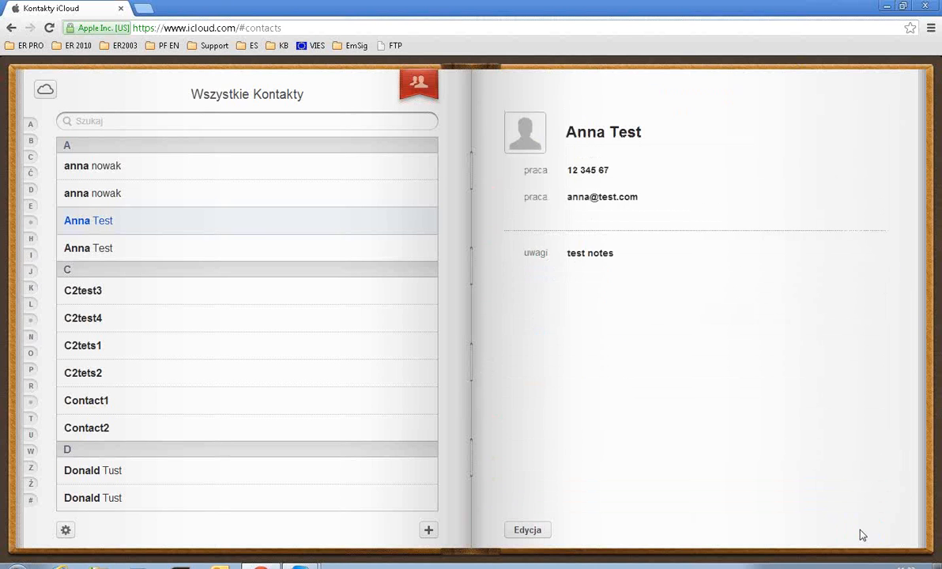
Step: Leave the iCloud contacts, return to Outlook on V-Win7-x64-ENG-02, search Contacts for "anna" and check the edited contact's phone and notes
{"action": "left_click", "coordinate": [46, 91]}
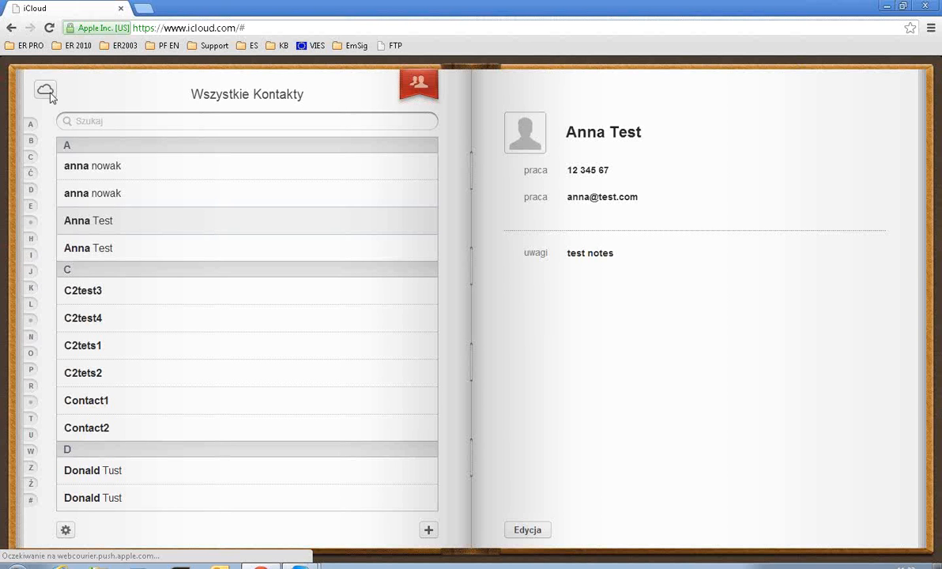
{"action": "left_click", "coordinate": [46, 91]}
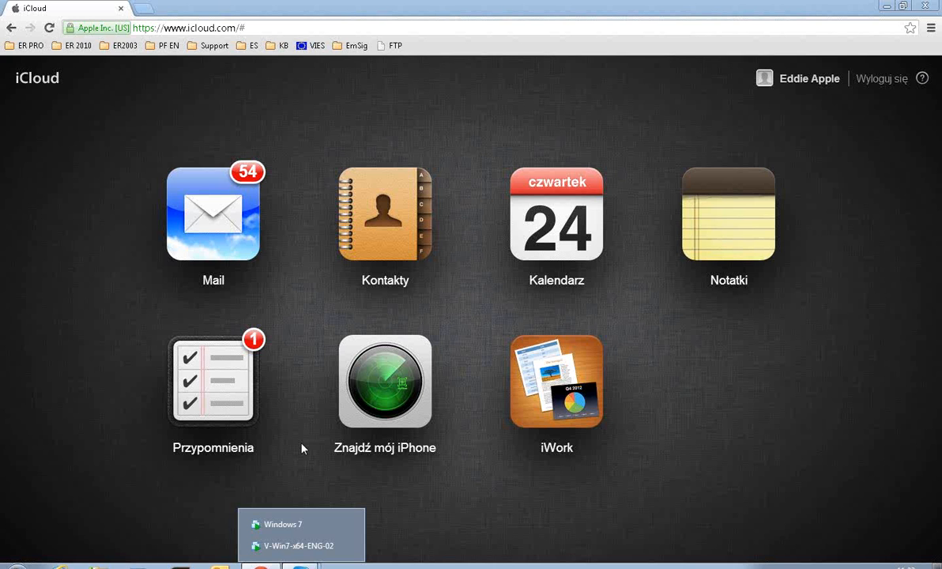
{"action": "left_click", "coordinate": [298, 545]}
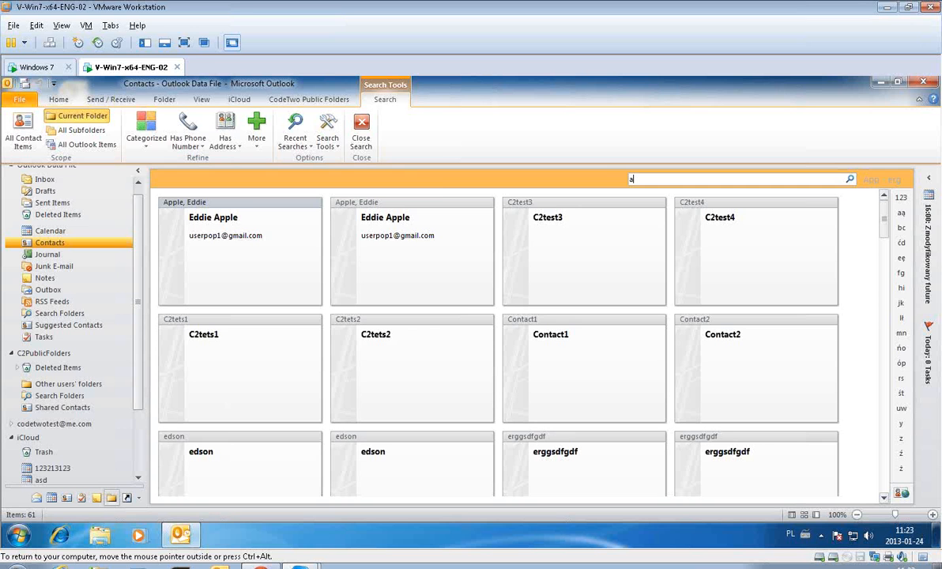
{"action": "double_click", "coordinate": [476, 295]}
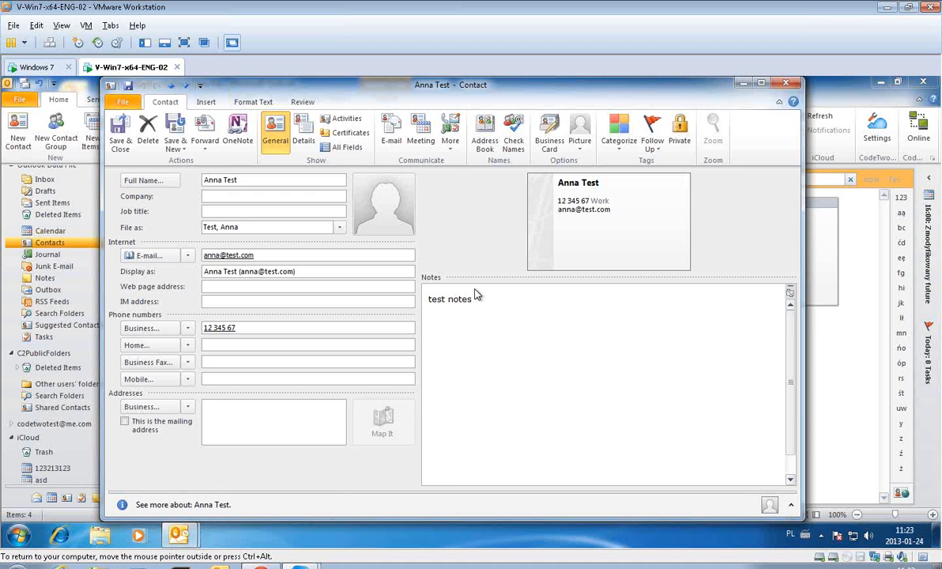
{"action": "left_click", "coordinate": [785, 86]}
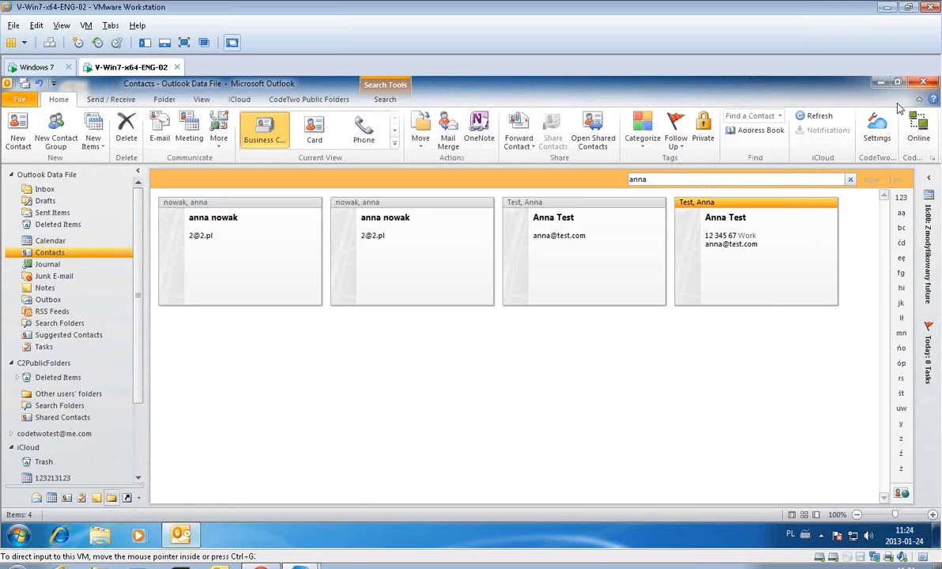
{"action": "left_click", "coordinate": [877, 139]}
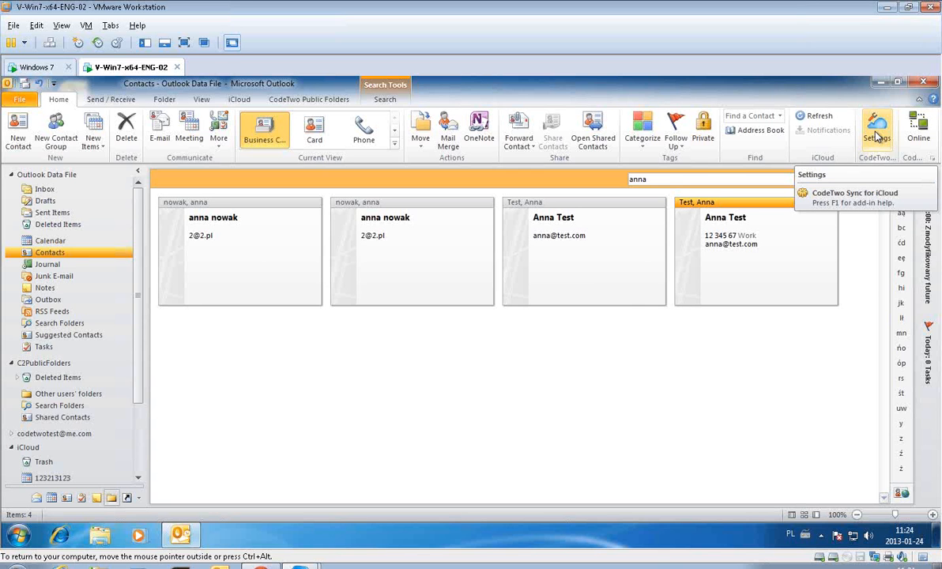
{"action": "left_click", "coordinate": [877, 137]}
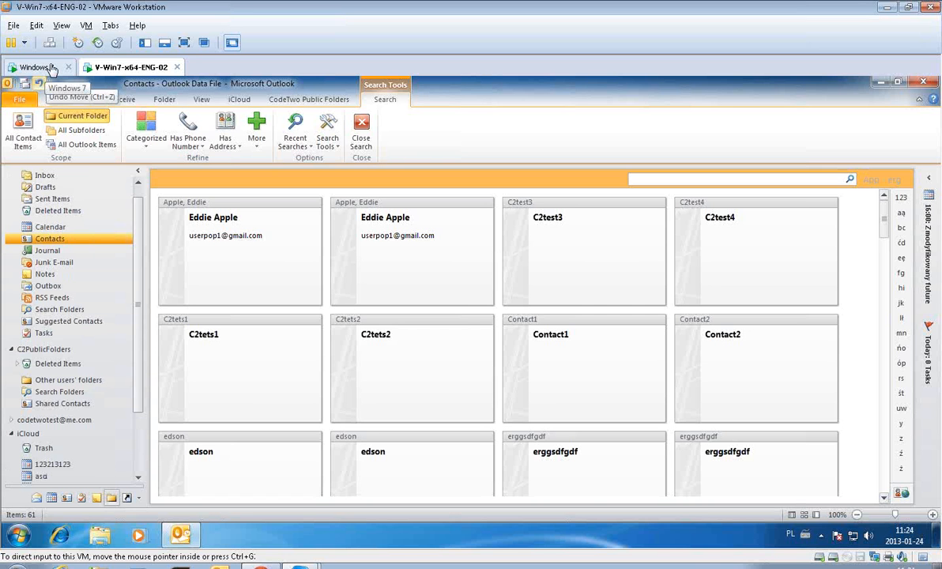
Step: Switch to the Windows 7 virtual machine, open codetwo's Contacts under Other users' folders and look through its contacts
{"action": "left_click", "coordinate": [35, 67]}
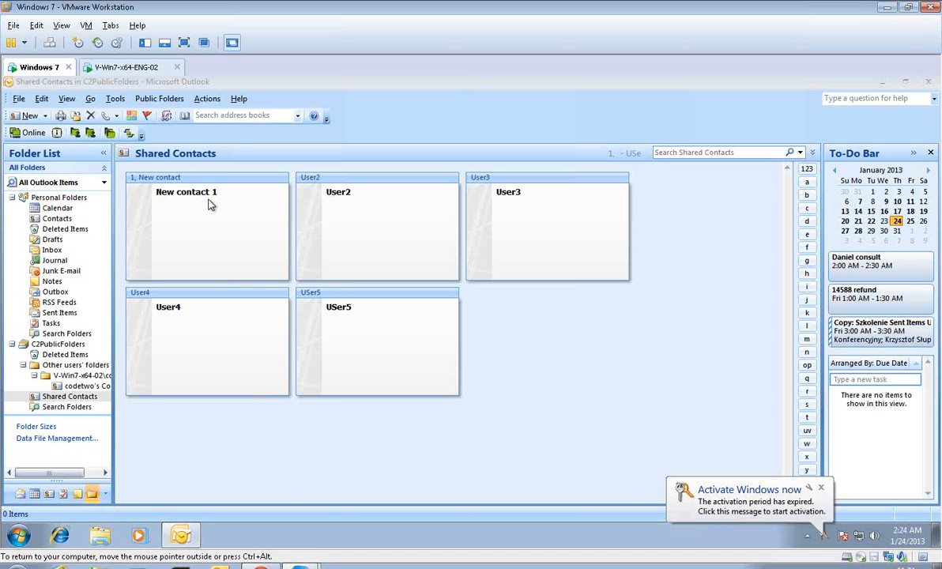
{"action": "left_click_drag", "start_coordinate": [788, 187], "coordinate": [789, 246]}
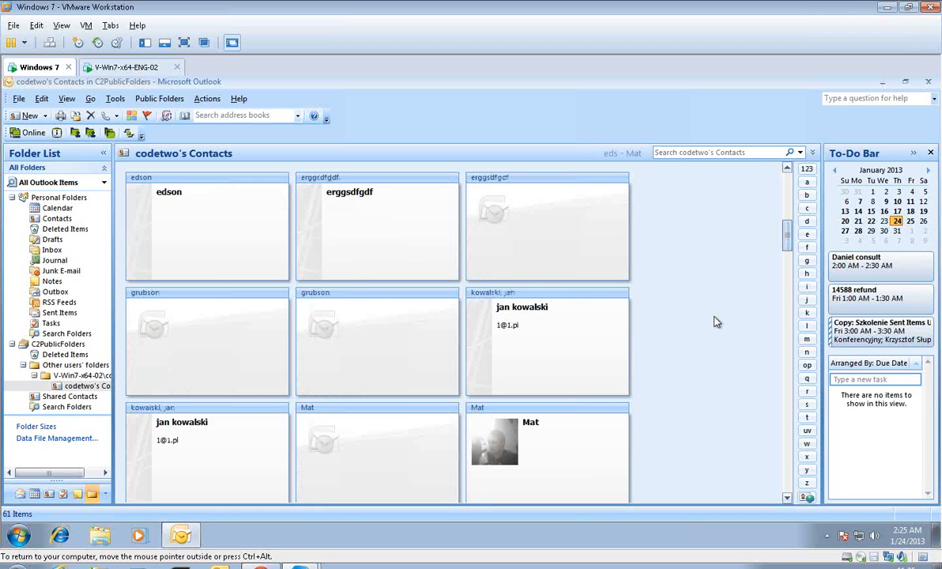
{"action": "scroll", "coordinate": [716, 330], "scroll_direction": "down", "scroll_amount": 5}
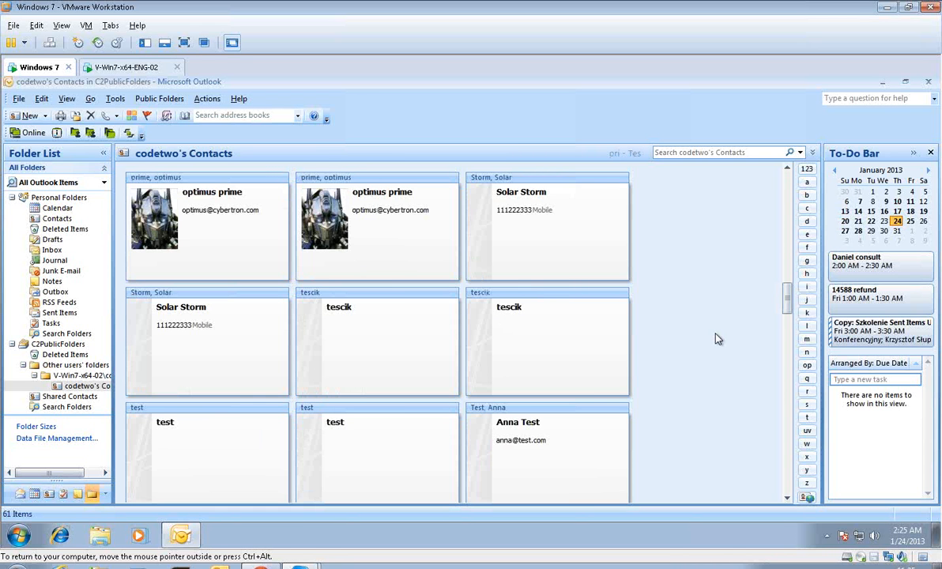
Step: Look through the remaining entries of codetwo's Contacts, return to the first ones and open the Shared Contacts folder under C2PublicFolders
{"action": "scroll", "coordinate": [716, 338], "scroll_direction": "down", "scroll_amount": 5}
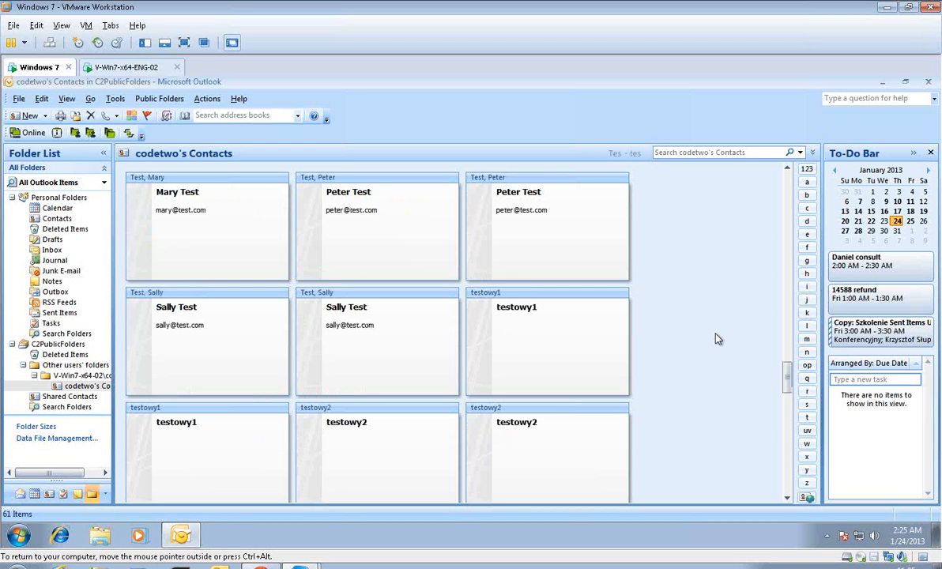
{"action": "scroll", "coordinate": [717, 338], "scroll_direction": "down", "scroll_amount": 3}
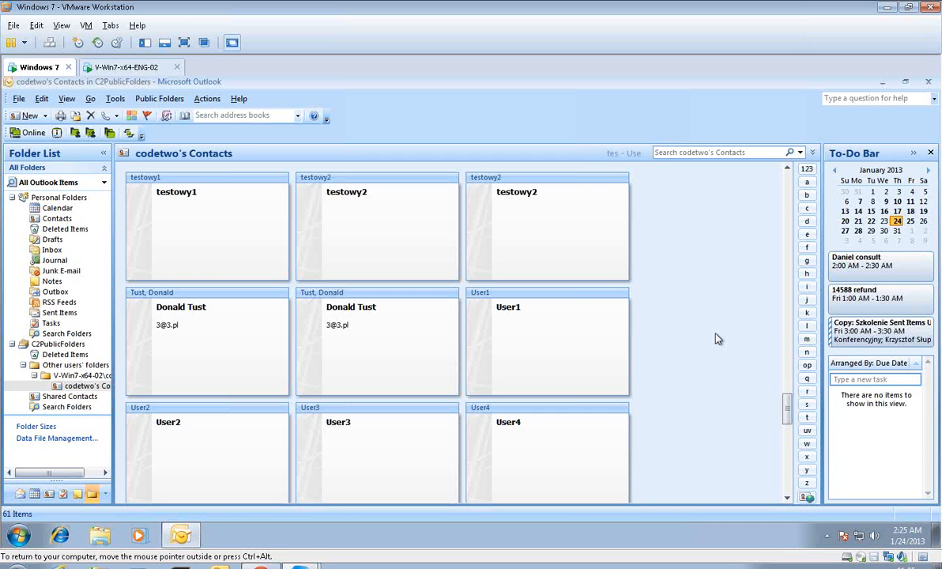
{"action": "scroll", "coordinate": [717, 338], "scroll_direction": "down", "scroll_amount": 2}
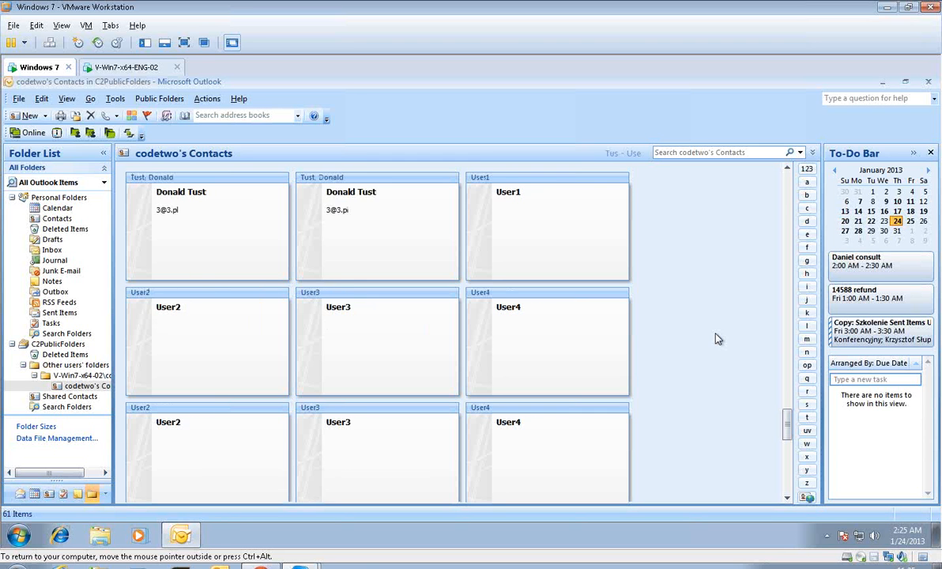
{"action": "scroll", "coordinate": [717, 338], "scroll_direction": "up", "scroll_amount": 10}
{"action": "scroll", "coordinate": [716, 338], "scroll_direction": "up", "scroll_amount": 3}
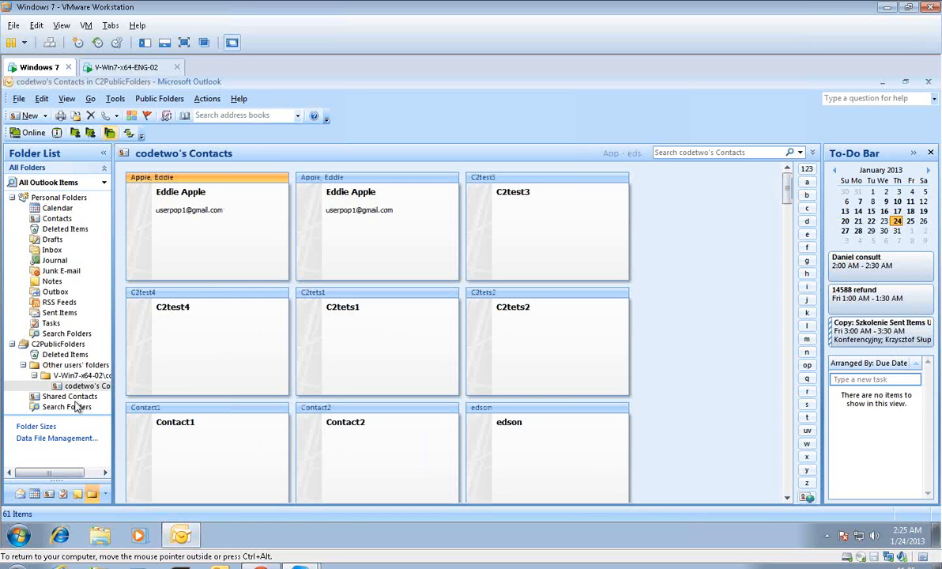
{"action": "left_click", "coordinate": [72, 397]}
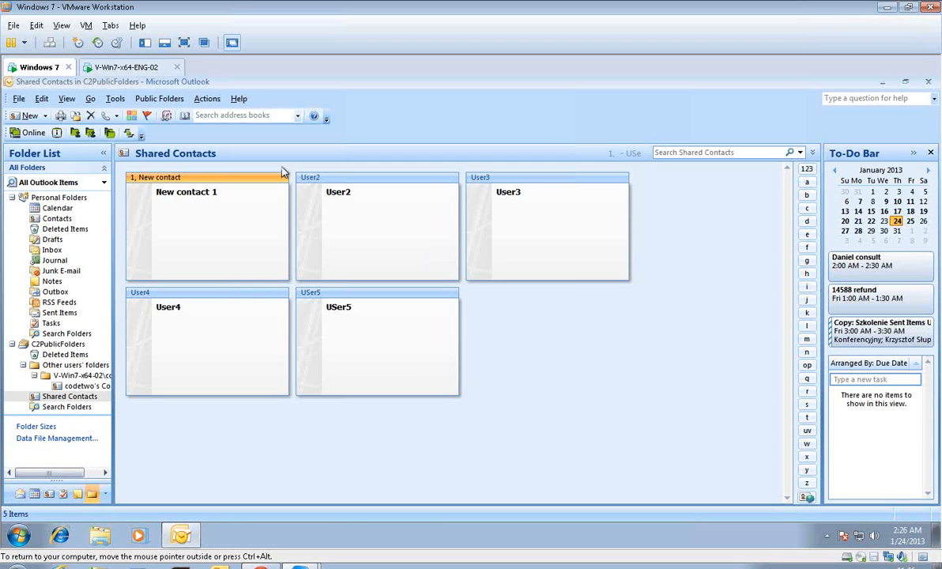
Step: On V-Win7-x64-ENG-02, open Shared Contacts and add a CodeTwo Sync for iCloud folder pair with C2PublicFolders\Shared Contacts as its Outlook folder
{"action": "left_click", "coordinate": [149, 72]}
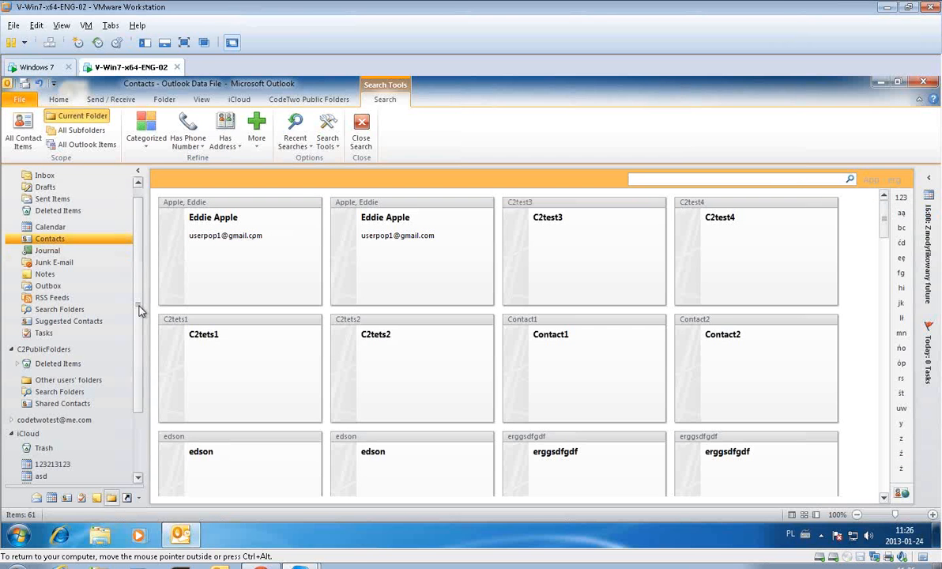
{"action": "left_click", "coordinate": [70, 408]}
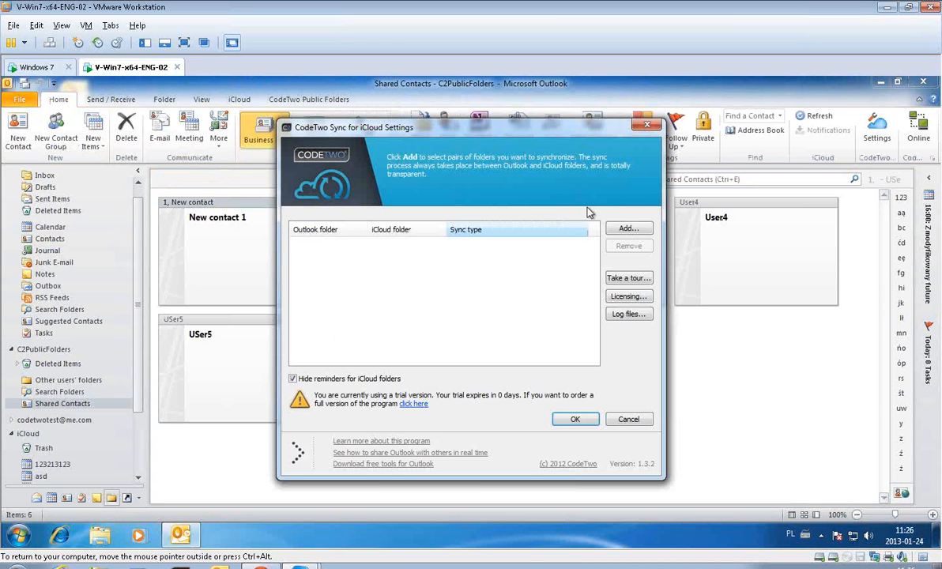
{"action": "left_click", "coordinate": [628, 227]}
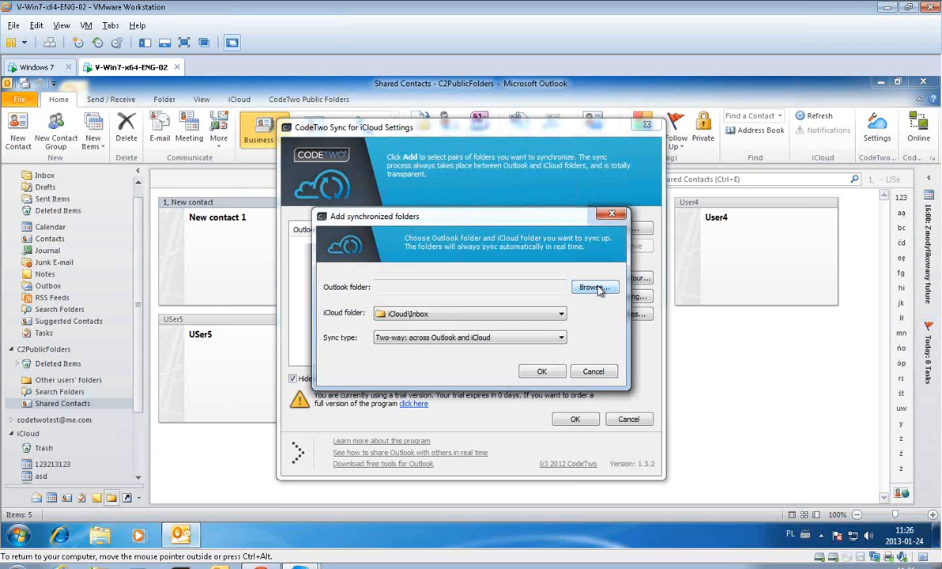
{"action": "left_click", "coordinate": [592, 287]}
{"action": "left_click", "coordinate": [454, 240]}
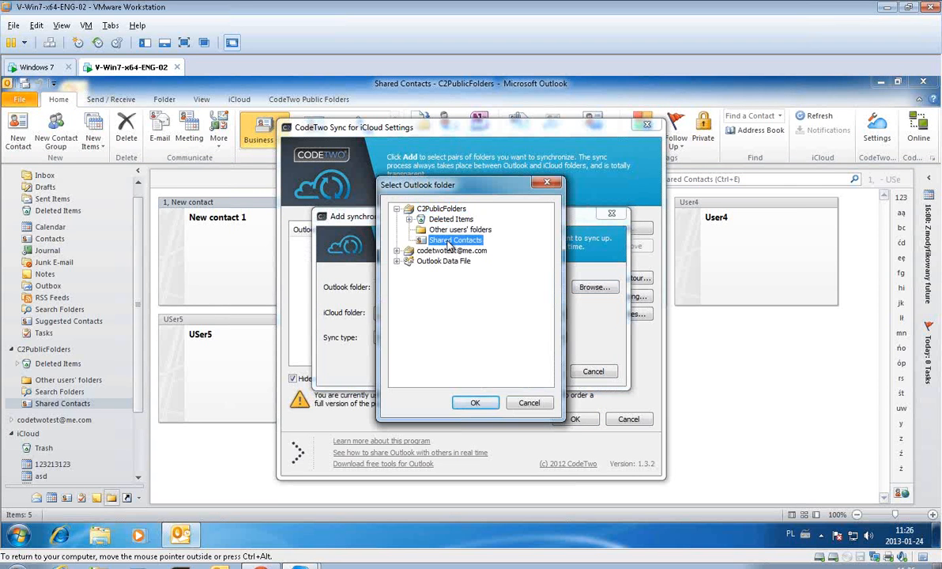
{"action": "left_click", "coordinate": [474, 403]}
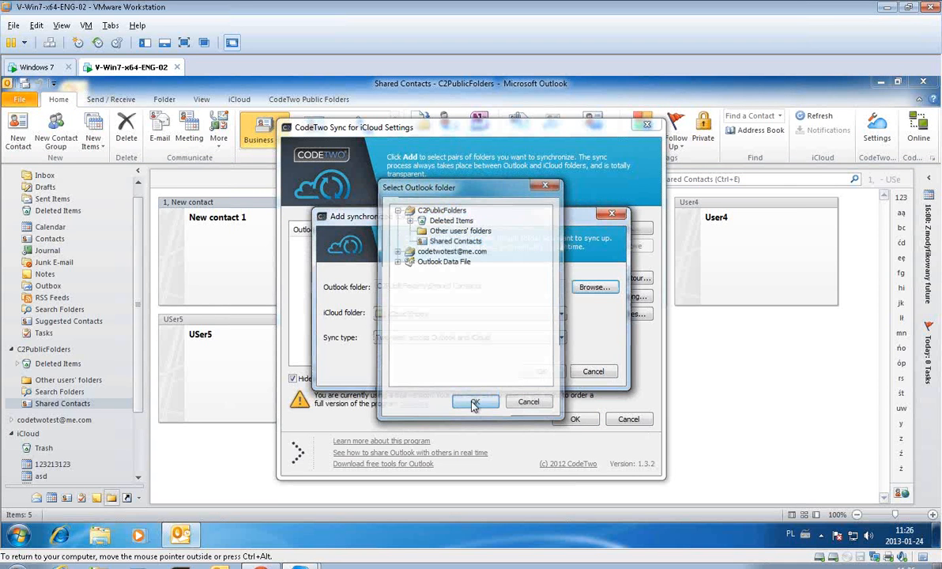
Step: Pair the folder with iCloud\Contacts, keep the sync type Two-way: across Outlook and iCloud, and save the sync settings
{"action": "left_click", "coordinate": [525, 317]}
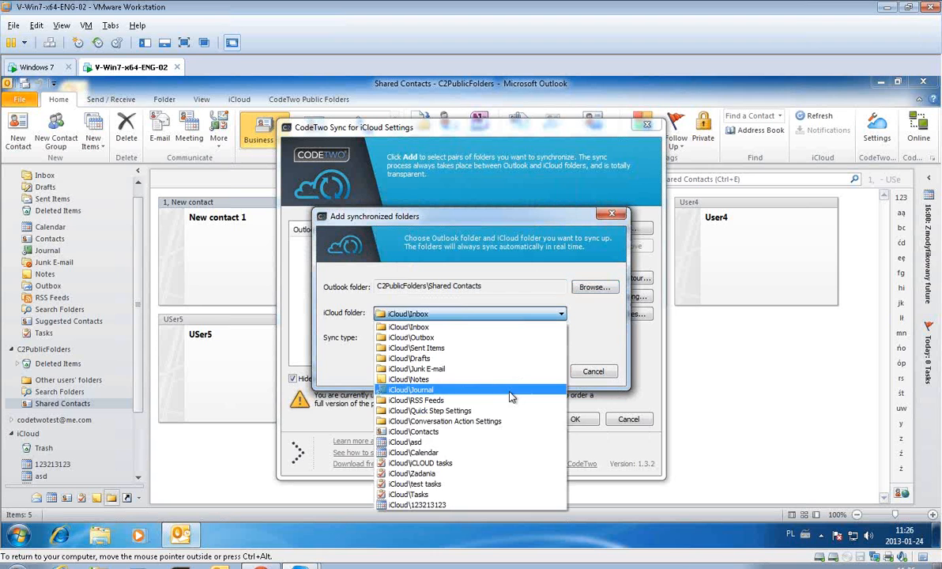
{"action": "left_click", "coordinate": [434, 432]}
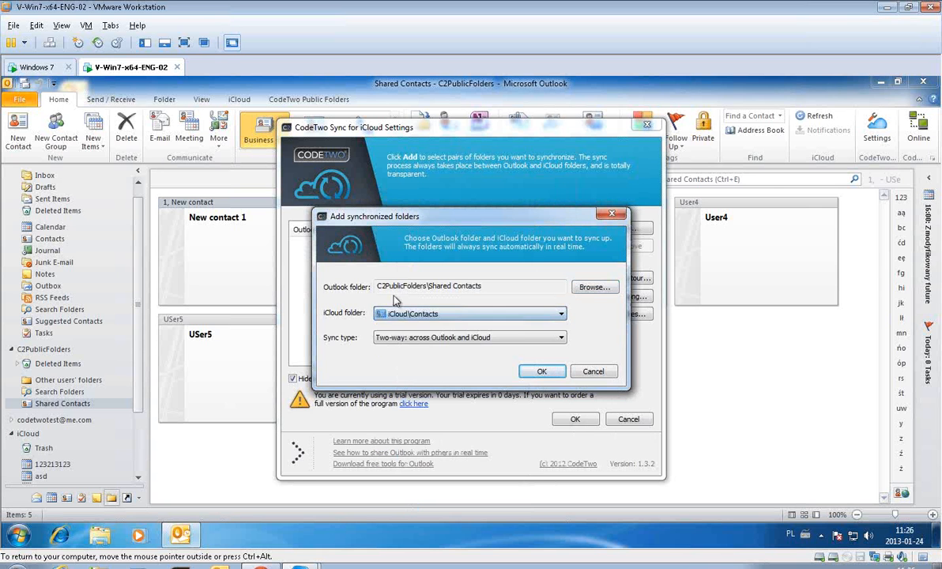
{"action": "left_click", "coordinate": [473, 338]}
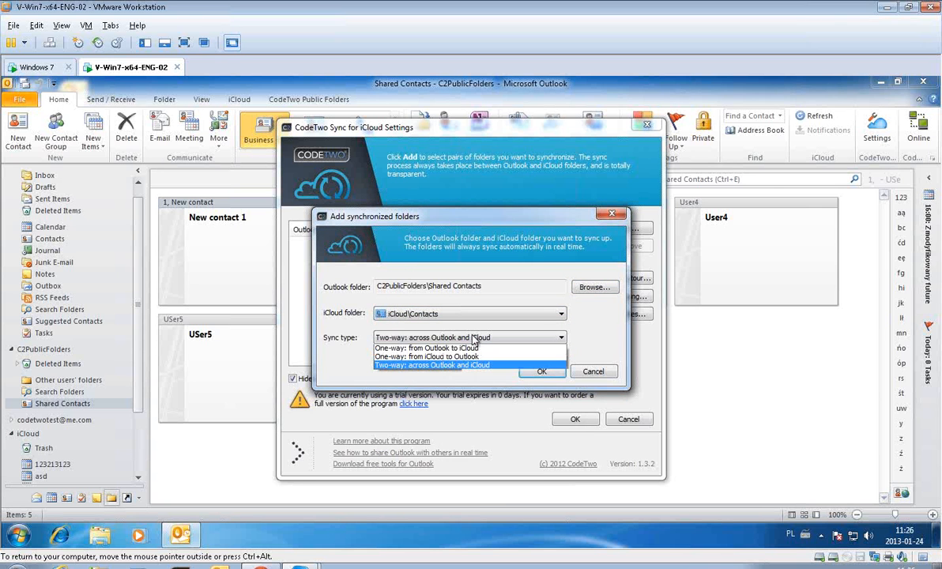
{"action": "left_click", "coordinate": [473, 338]}
{"action": "left_click", "coordinate": [542, 374]}
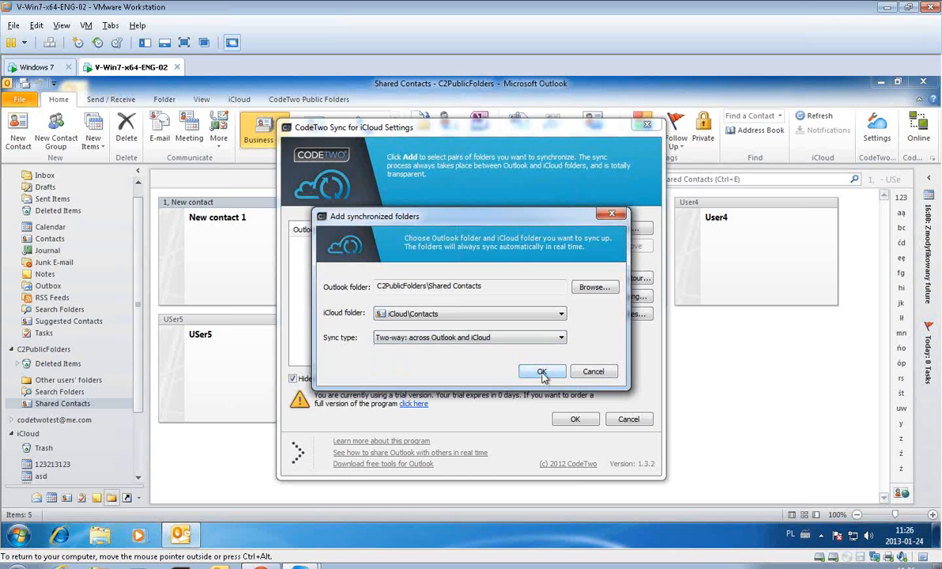
{"action": "left_click", "coordinate": [576, 419]}
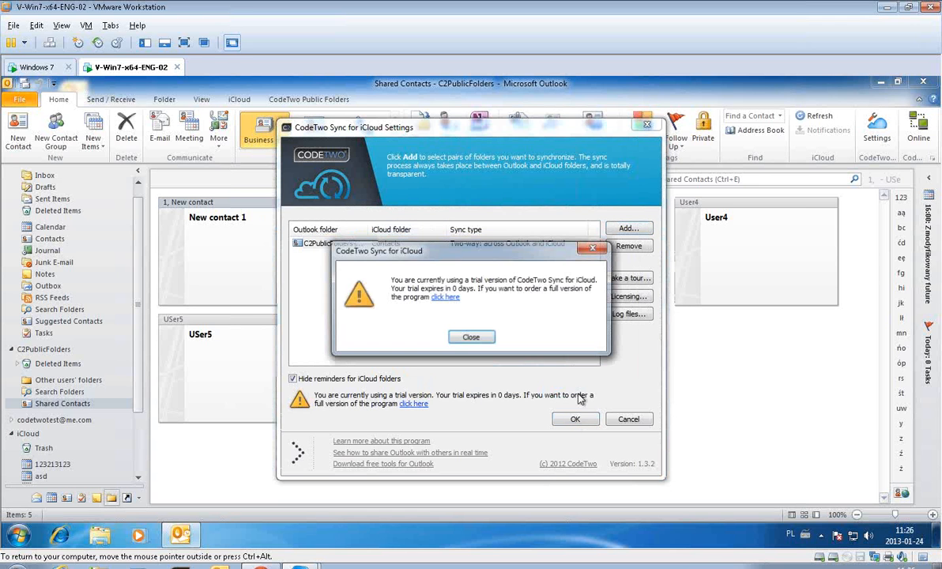
{"action": "left_click", "coordinate": [471, 336]}
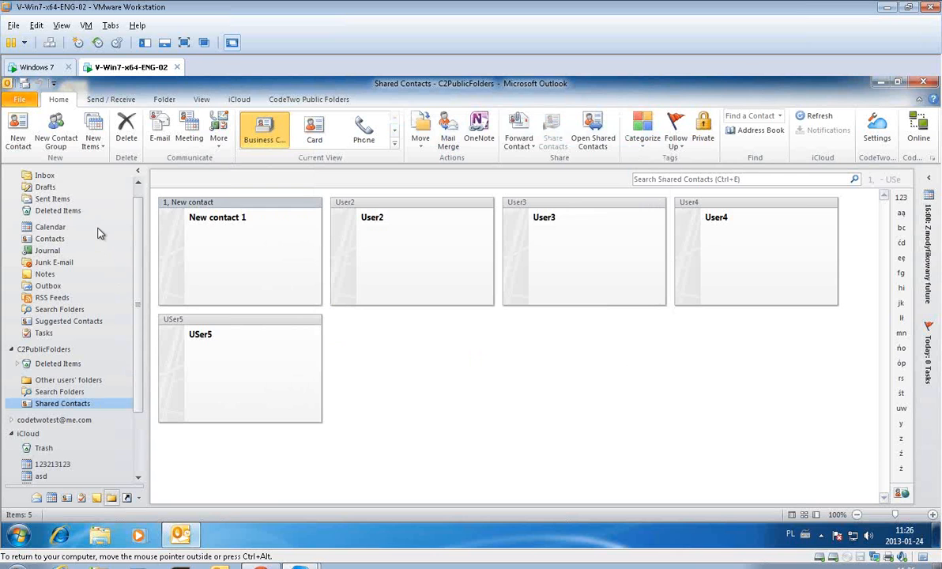
Step: Switch to the Windows 7 virtual machine and check the Shared Contacts folder for the synchronized contacts
{"action": "left_click", "coordinate": [39, 68]}
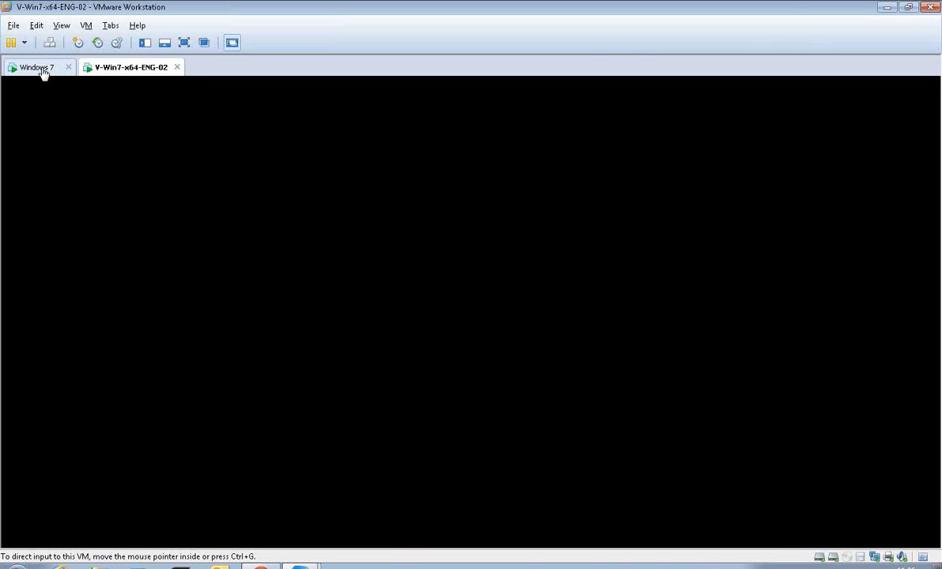
{"action": "left_click", "coordinate": [41, 69]}
{"action": "left_click", "coordinate": [76, 398]}
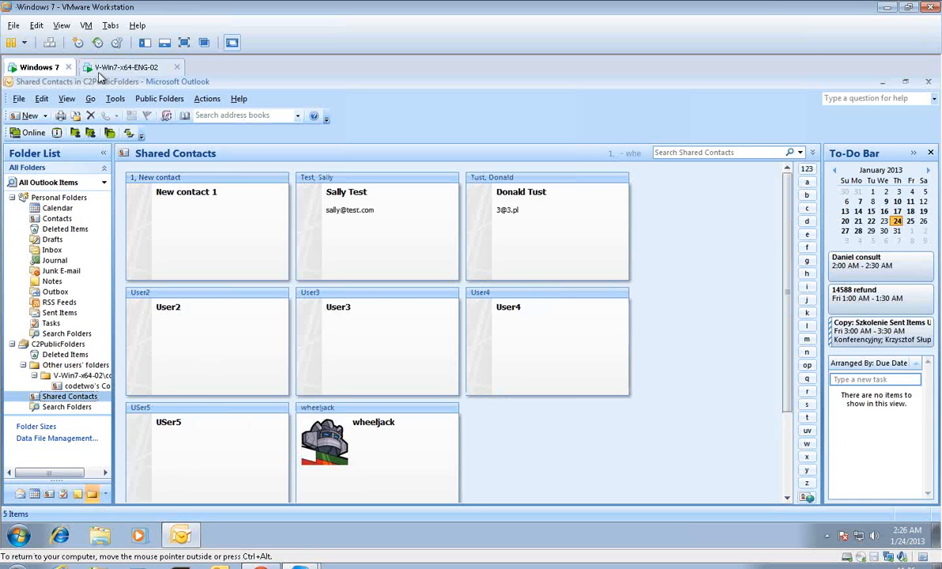
Step: Switch to V-Win7-x64-ENG-02, look through its Shared Contacts and open the iCloud Contacts folder to compare them
{"action": "left_click", "coordinate": [100, 70]}
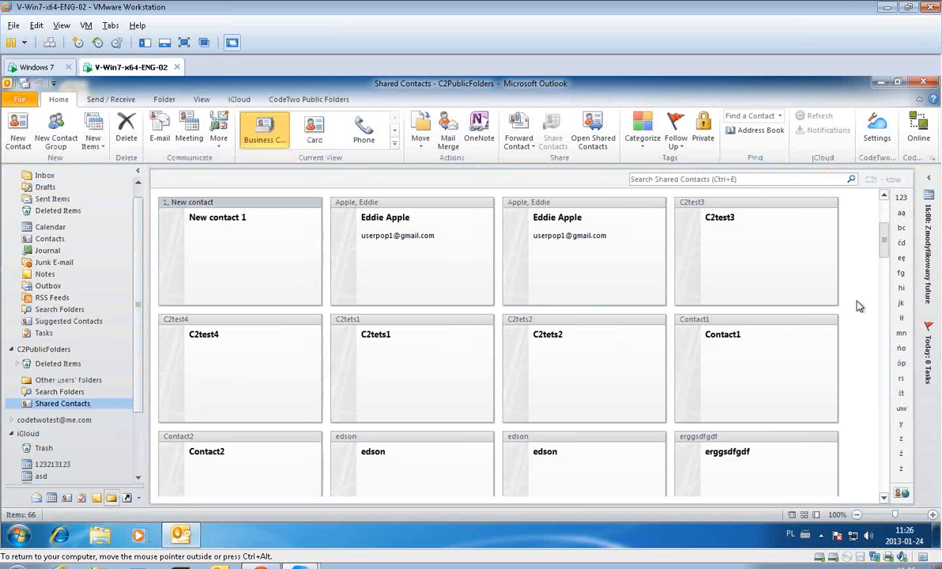
{"action": "scroll", "coordinate": [858, 306], "scroll_direction": "down", "scroll_amount": 3}
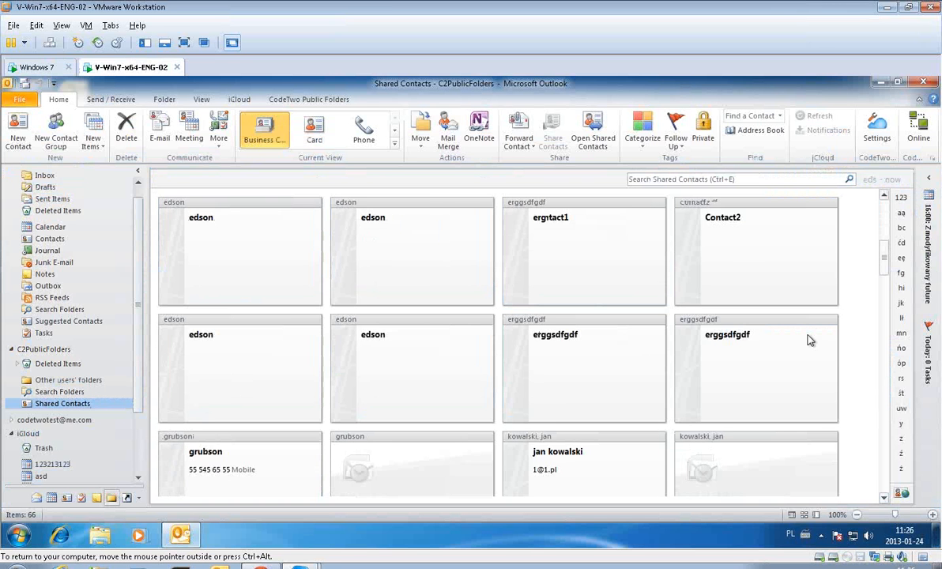
{"action": "scroll", "coordinate": [809, 339], "scroll_direction": "down", "scroll_amount": 1}
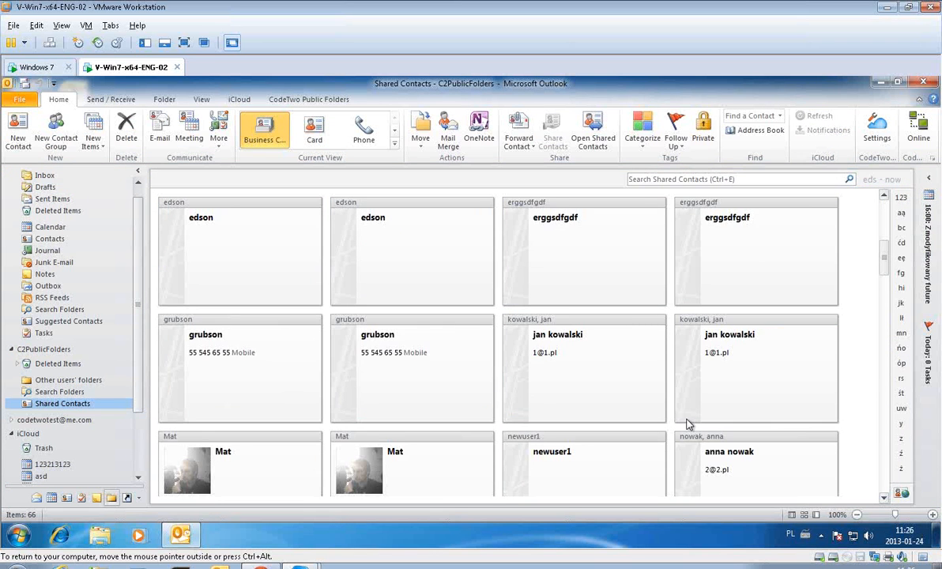
{"action": "scroll", "coordinate": [553, 458], "scroll_direction": "down", "scroll_amount": 1}
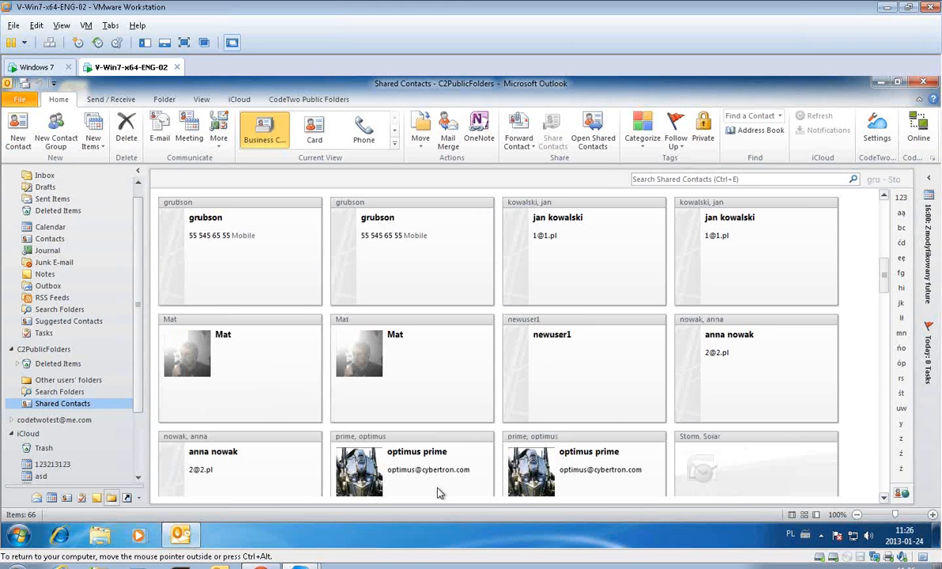
{"action": "scroll", "coordinate": [458, 443], "scroll_direction": "down", "scroll_amount": 1}
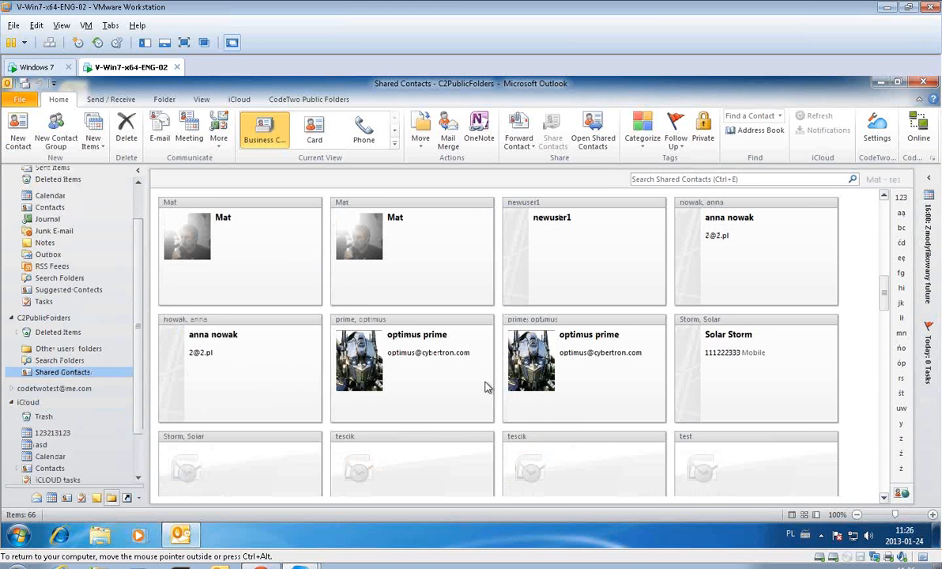
{"action": "scroll", "coordinate": [487, 387], "scroll_direction": "down", "scroll_amount": 1}
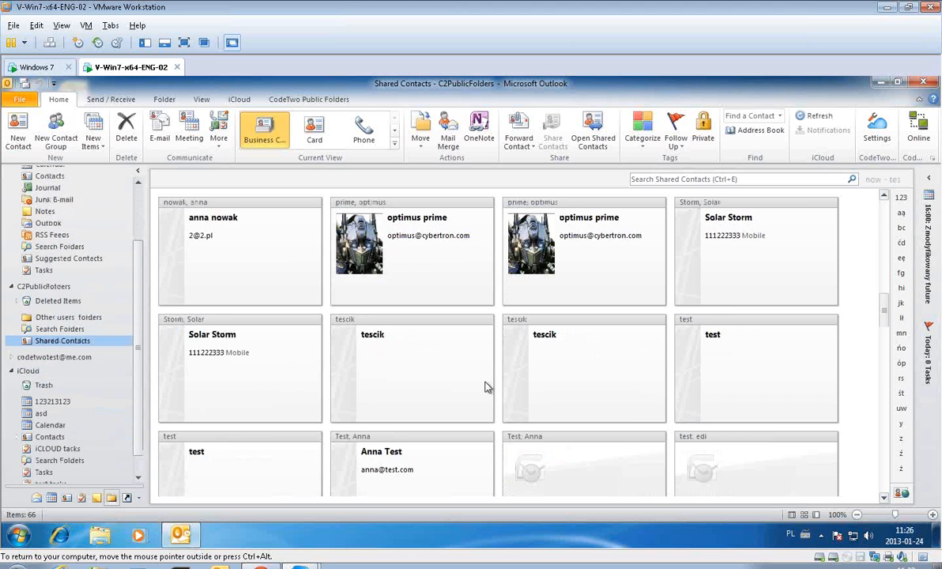
{"action": "scroll", "coordinate": [488, 388], "scroll_direction": "down", "scroll_amount": 3}
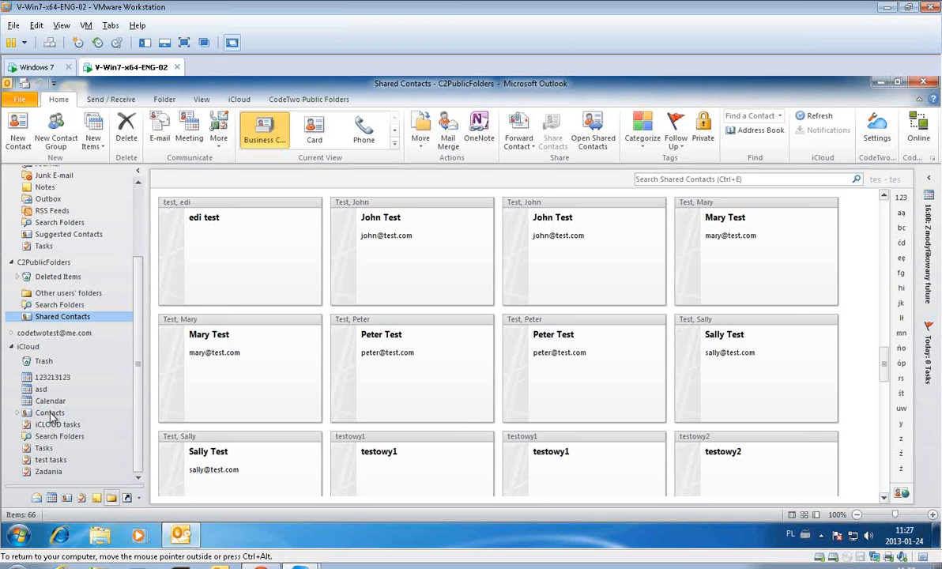
{"action": "left_click", "coordinate": [49, 414]}
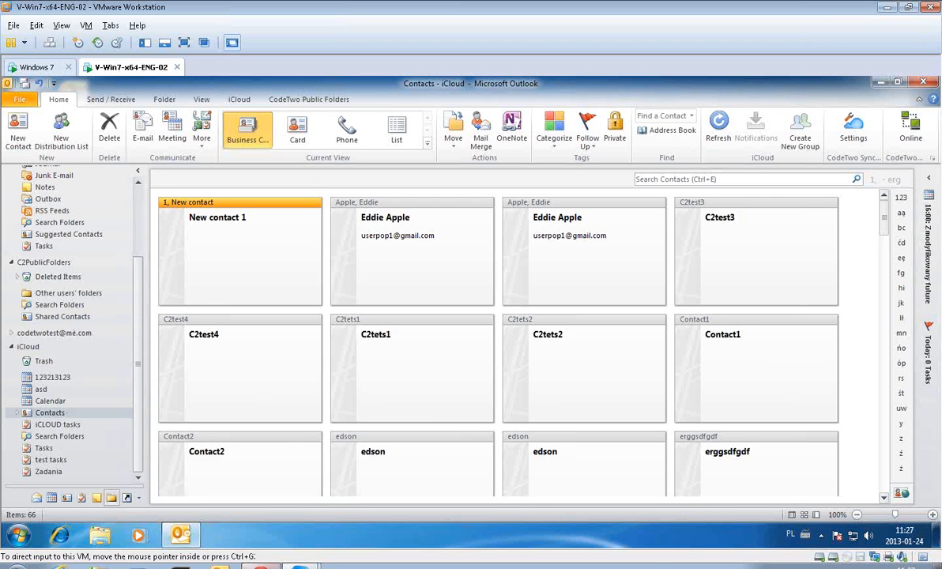
Step: Switch to iCloud in Google Chrome, open the contacts and search them for "new"
{"action": "mouse_move", "coordinate": [261, 565]}
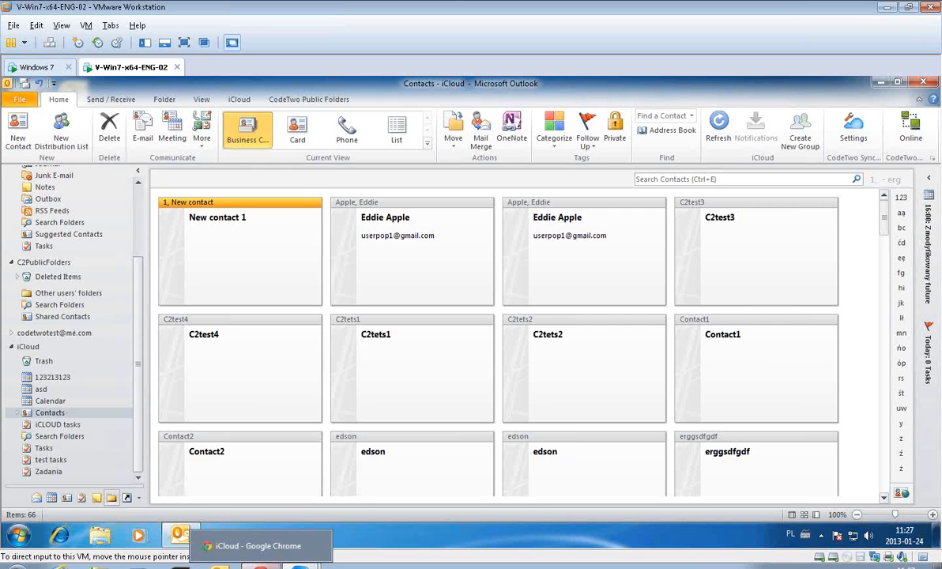
{"action": "left_click", "coordinate": [261, 566]}
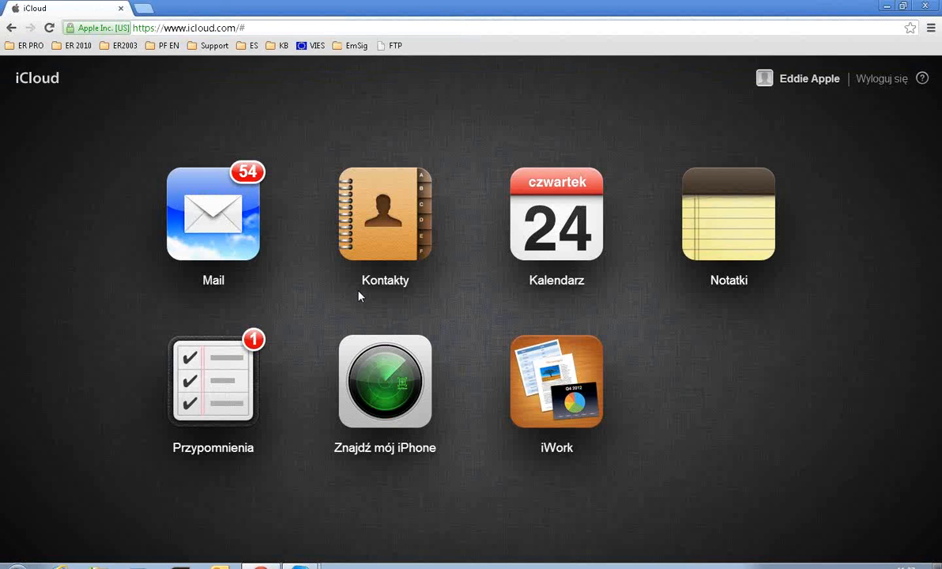
{"action": "left_click", "coordinate": [359, 295]}
{"action": "left_click", "coordinate": [354, 121]}
{"action": "type", "text": "nr"}
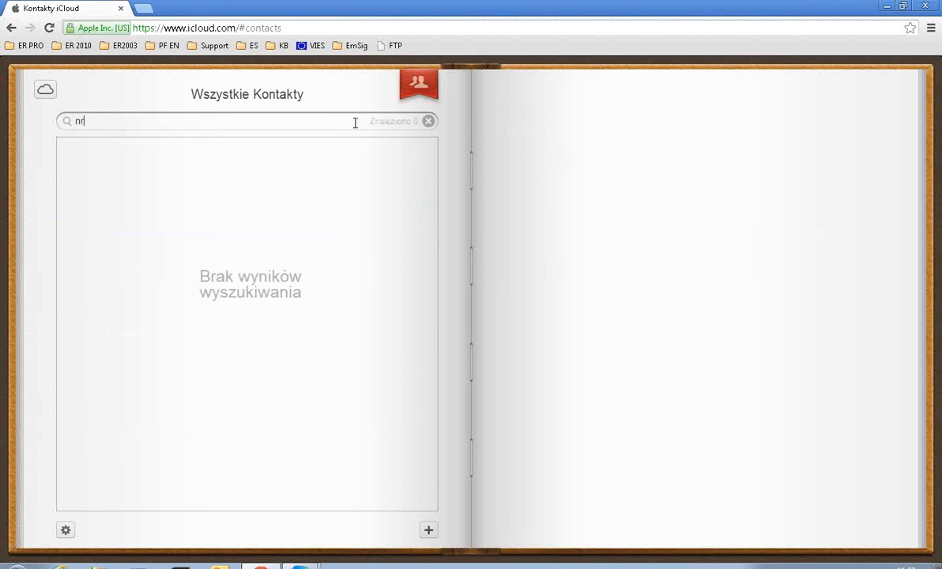
{"action": "key", "text": "BackSpace"}
{"action": "type", "text": "ew"}
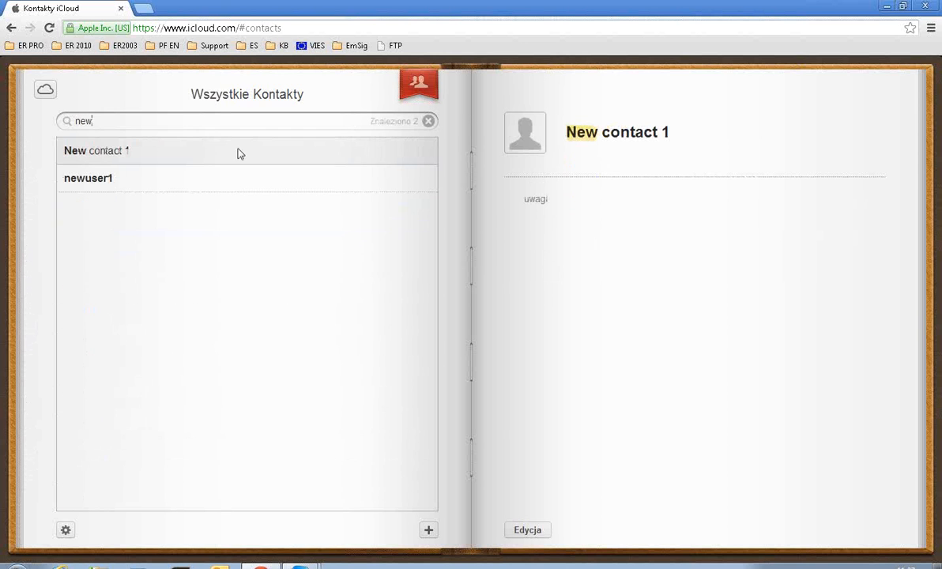
Step: Edit the contact New contact 1, enter "codetwo notes" in its notes field and save it
{"action": "left_click", "coordinate": [529, 530]}
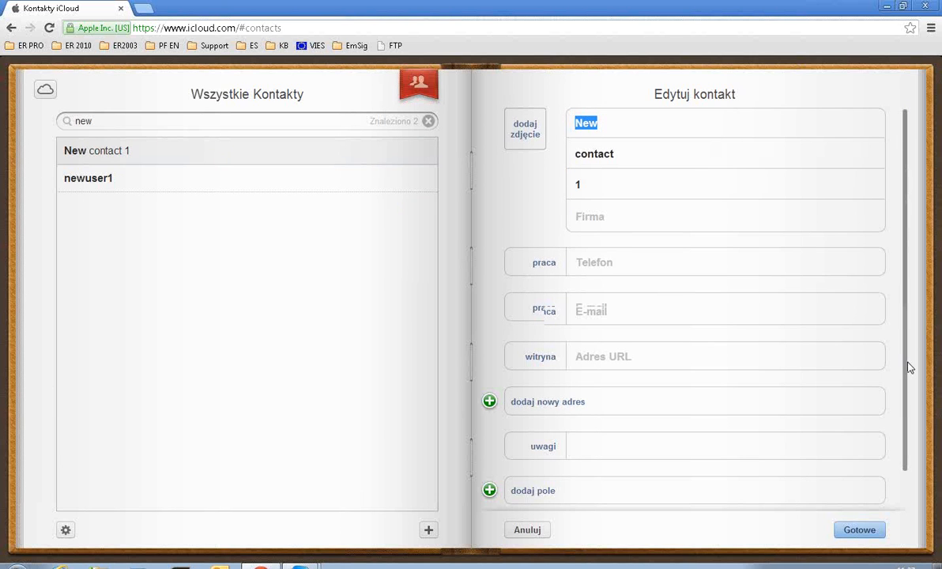
{"action": "scroll", "coordinate": [908, 367], "scroll_direction": "down", "scroll_amount": 1}
{"action": "left_click", "coordinate": [648, 407]}
{"action": "type", "text": "codetwo"}
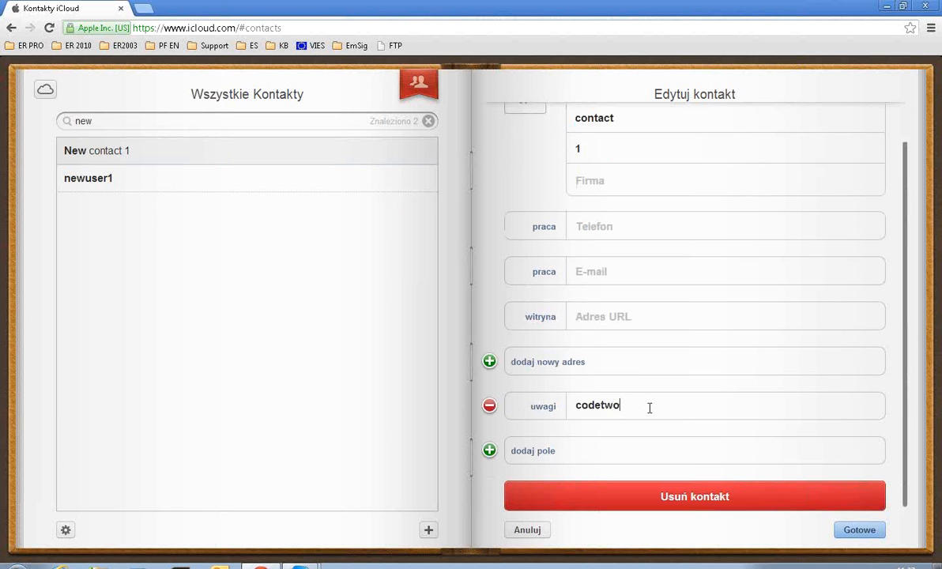
{"action": "type", "text": " notes"}
{"action": "left_click", "coordinate": [857, 531]}
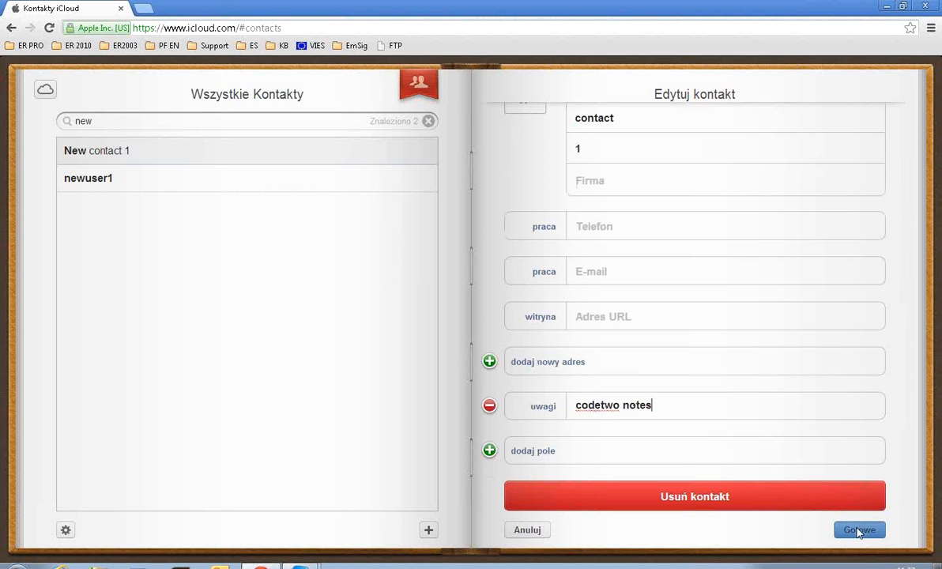
Step: Leave the iCloud web contacts, return to Outlook on V-Win7-x64-ENG-02 and open New contact 1 in iCloud Contacts to check its notes
{"action": "left_click", "coordinate": [47, 92]}
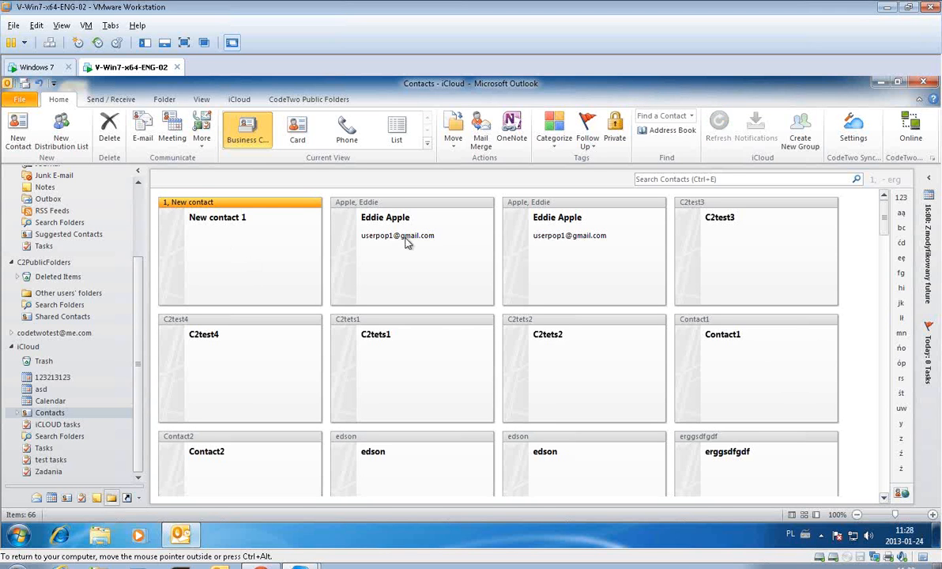
{"action": "left_click", "coordinate": [406, 239]}
{"action": "left_click", "coordinate": [254, 258]}
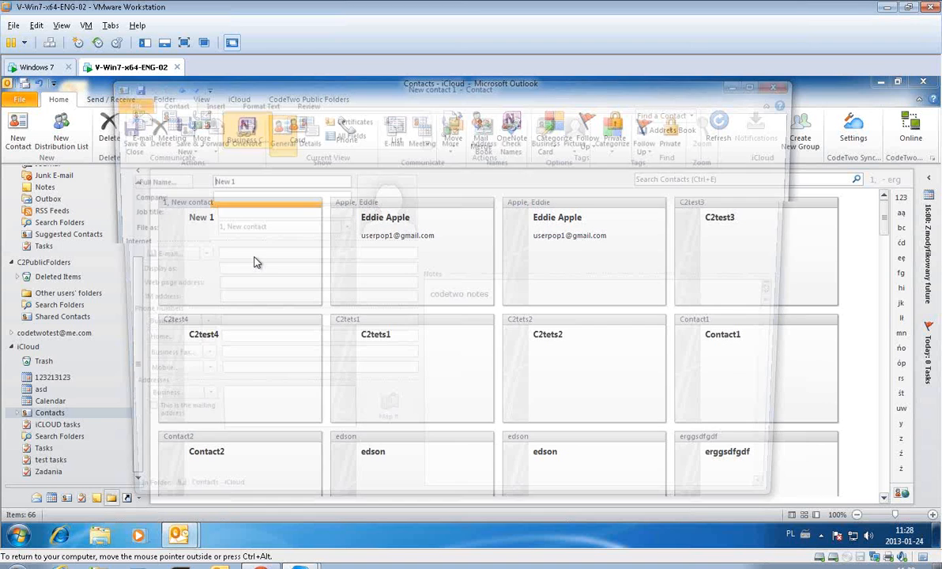
Step: Open New contact 1 in the C2PublicFolders Shared Contacts on V-Win7-x64-ENG-02 to check its notes and close it
{"action": "left_click", "coordinate": [58, 414]}
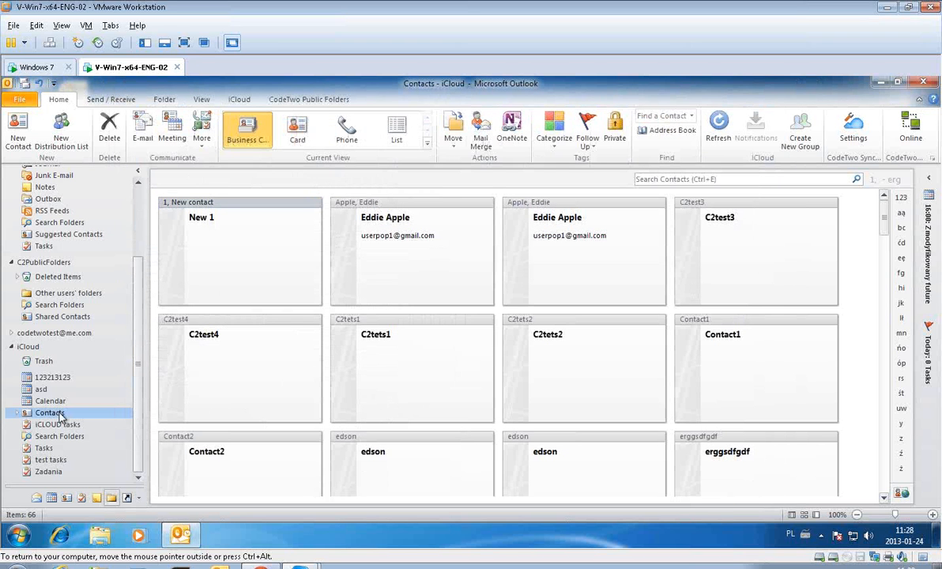
{"action": "left_click", "coordinate": [58, 319]}
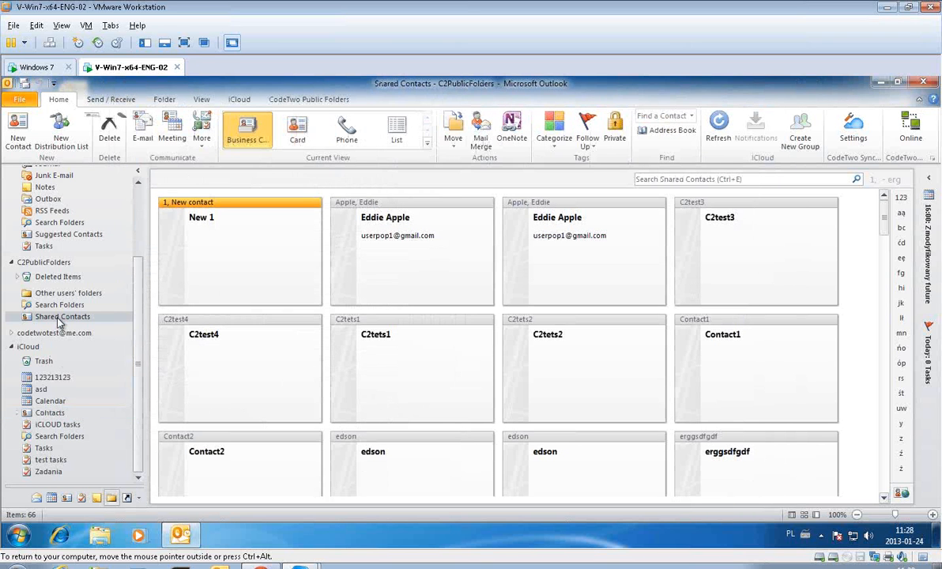
{"action": "double_click", "coordinate": [249, 259]}
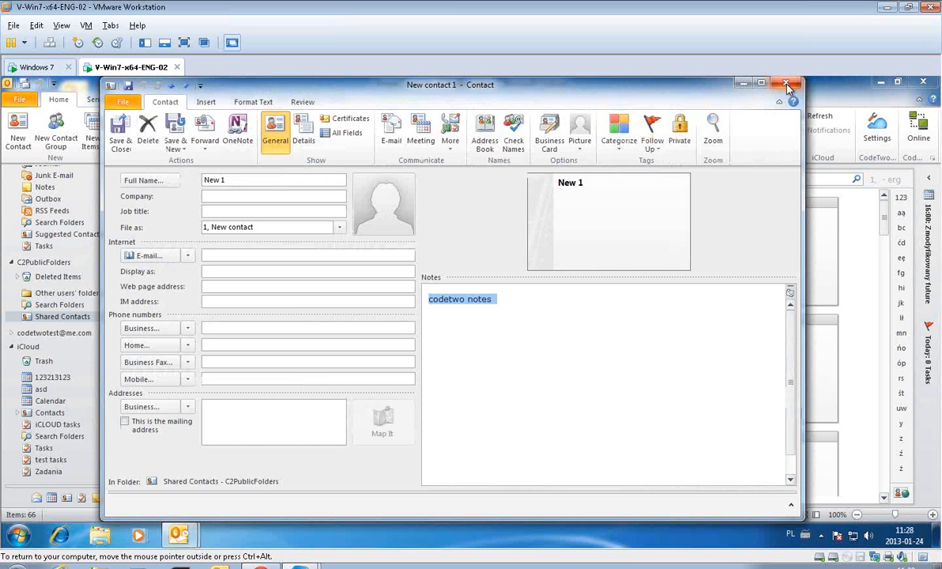
Step: Switch to the Windows 7 machine, check the notes of New contact 1, close it and select the Shared Contacts folder
{"action": "left_click", "coordinate": [44, 68]}
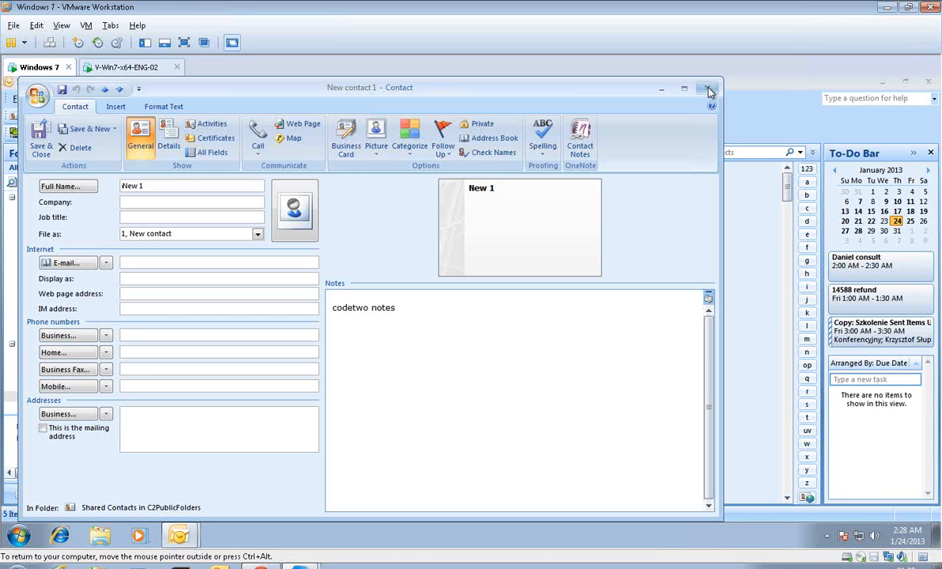
{"action": "left_click", "coordinate": [708, 89]}
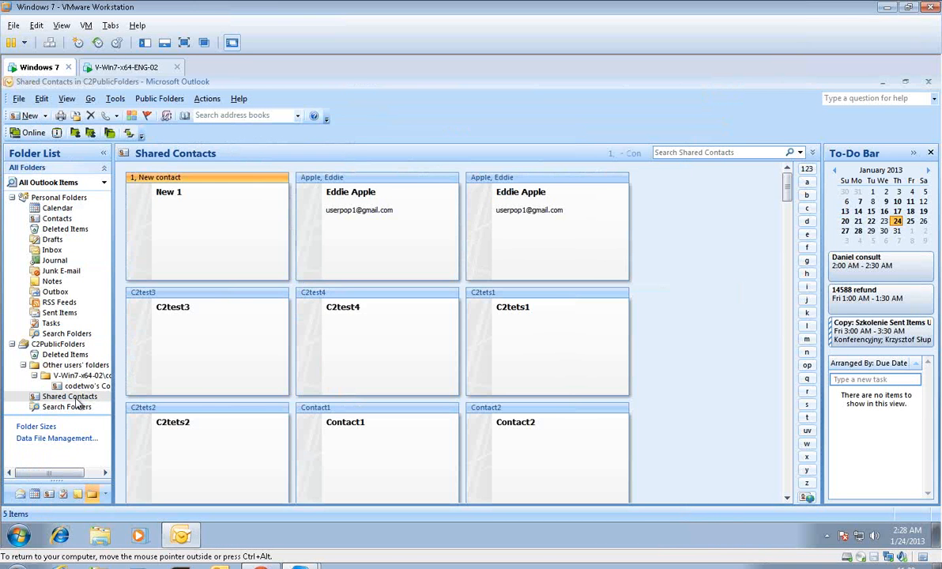
{"action": "left_click", "coordinate": [77, 397]}
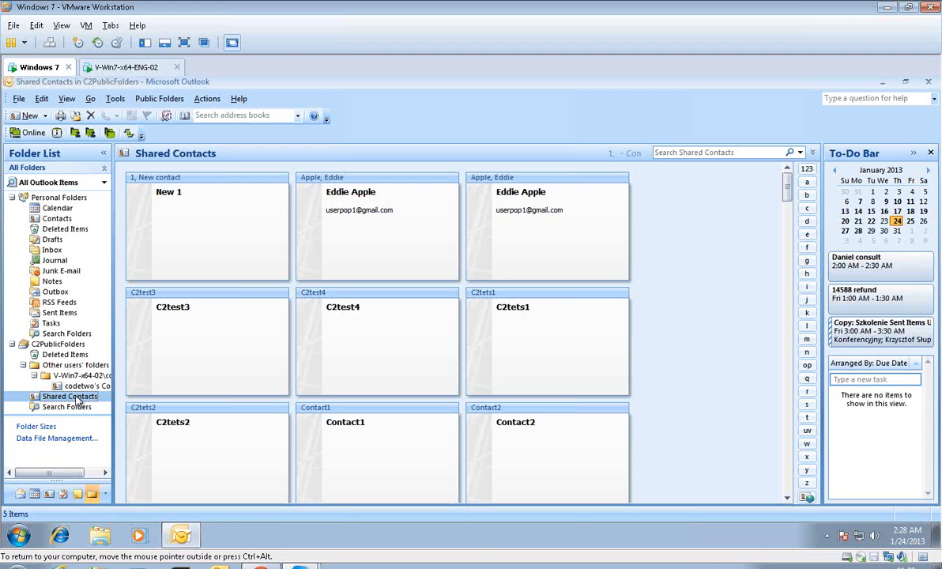
Step: Compare the Outlook Data File Contacts on V-Win7-x64-ENG-02 with codetwo's Contacts under Other users' folders on Windows 7
{"action": "left_click", "coordinate": [128, 68]}
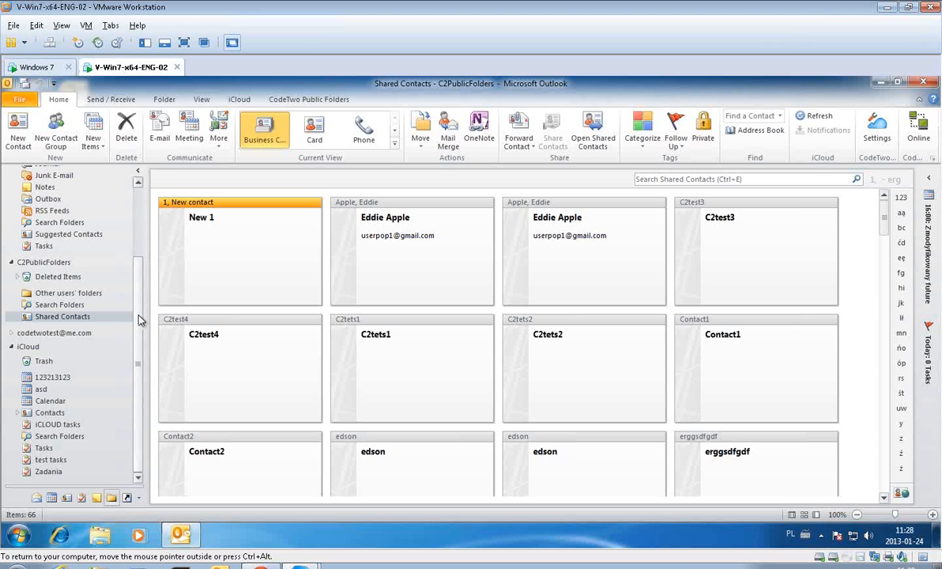
{"action": "left_click_drag", "start_coordinate": [139, 305], "coordinate": [136, 227]}
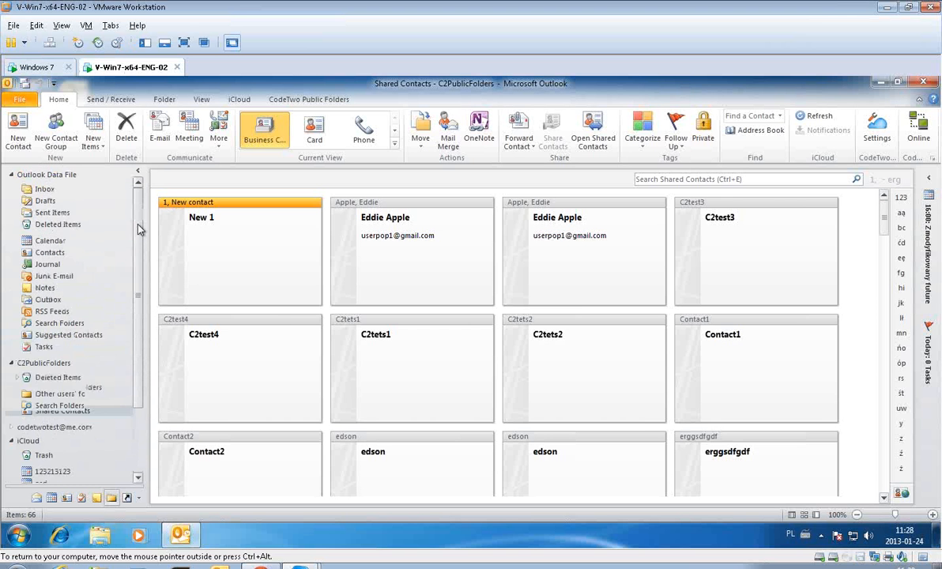
{"action": "left_click", "coordinate": [288, 99]}
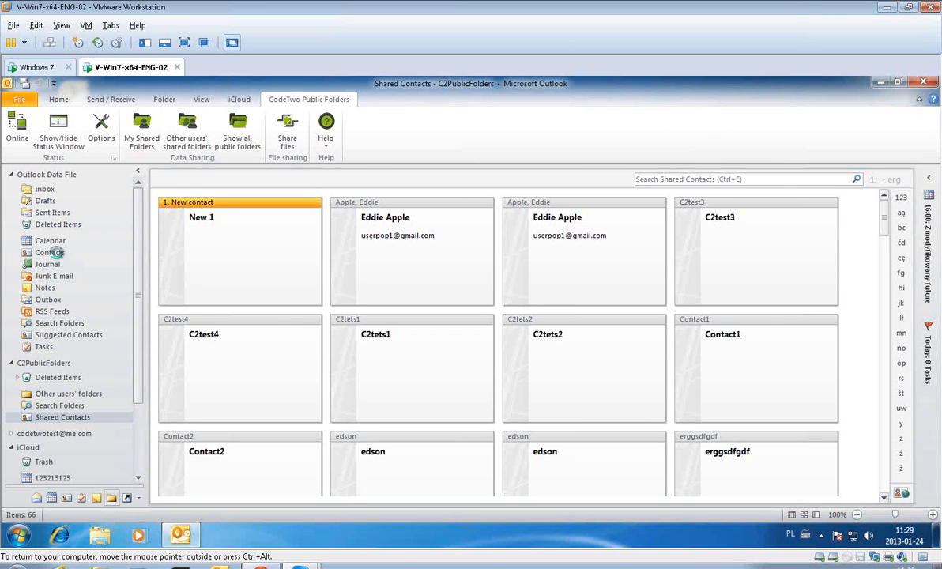
{"action": "left_click", "coordinate": [52, 253]}
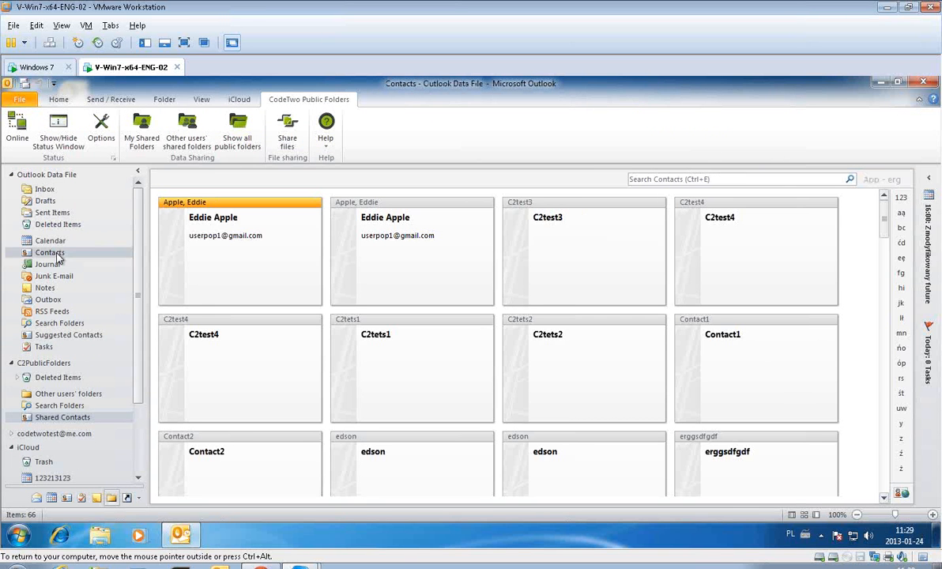
{"action": "left_click", "coordinate": [31, 67]}
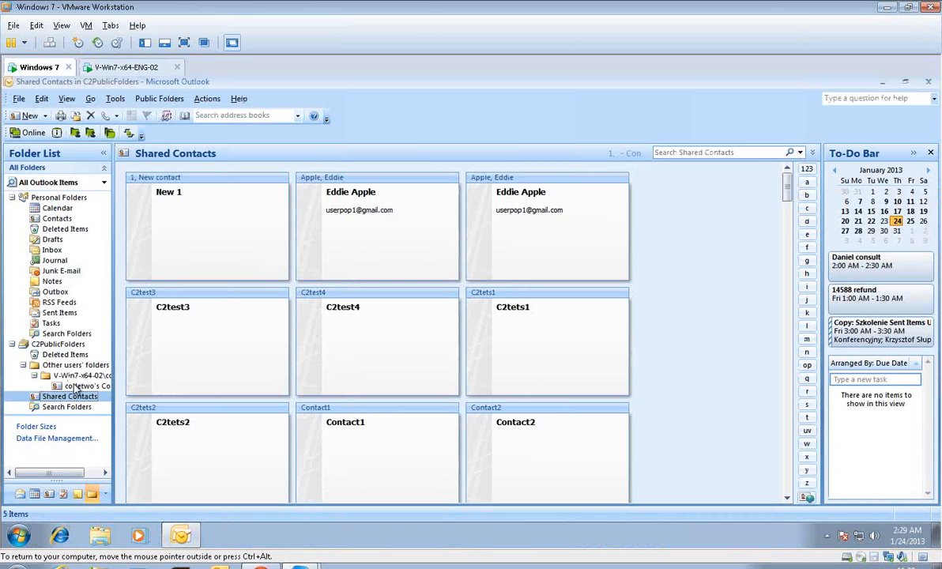
{"action": "left_click", "coordinate": [79, 385]}
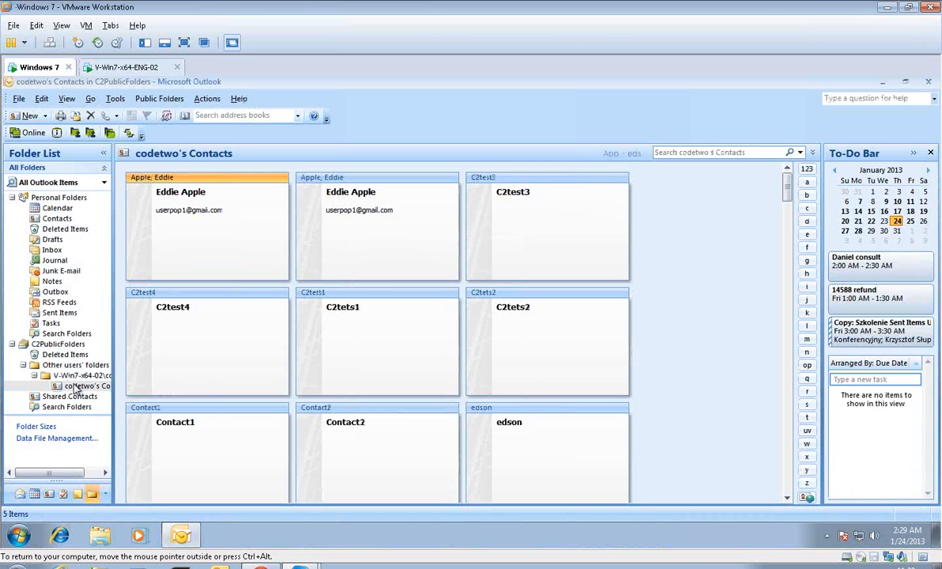
{"action": "left_click", "coordinate": [130, 68]}
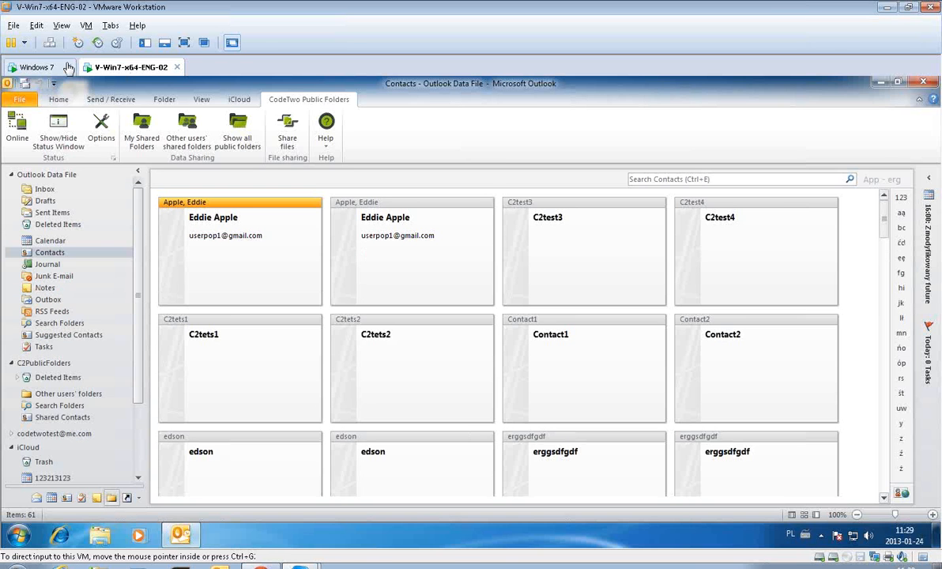
{"action": "left_click", "coordinate": [52, 68]}
{"action": "left_click", "coordinate": [130, 71]}
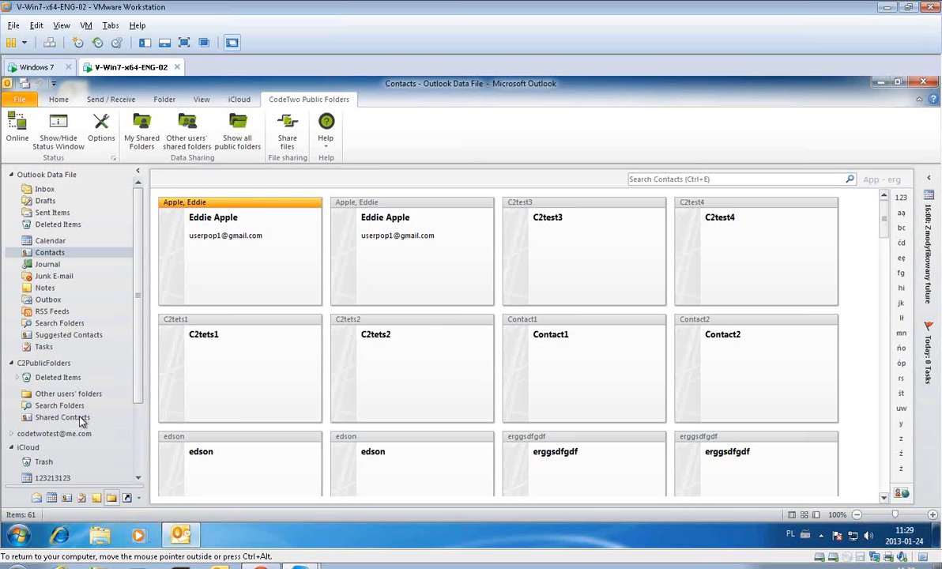
Step: Open Shared Contacts under C2PublicFolders on V-Win7-x64-ENG-02 and on Windows 7 to compare them
{"action": "left_click", "coordinate": [81, 418]}
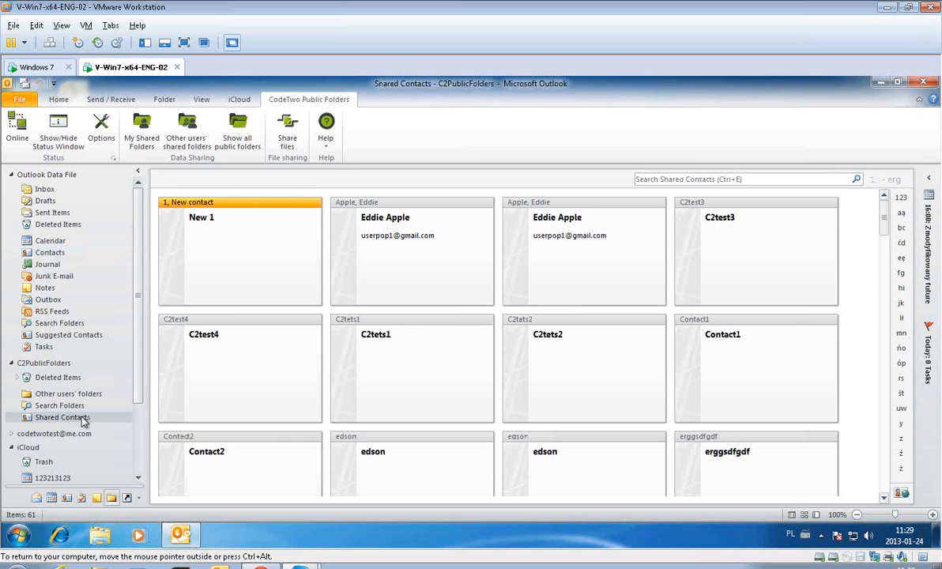
{"action": "left_click", "coordinate": [36, 68]}
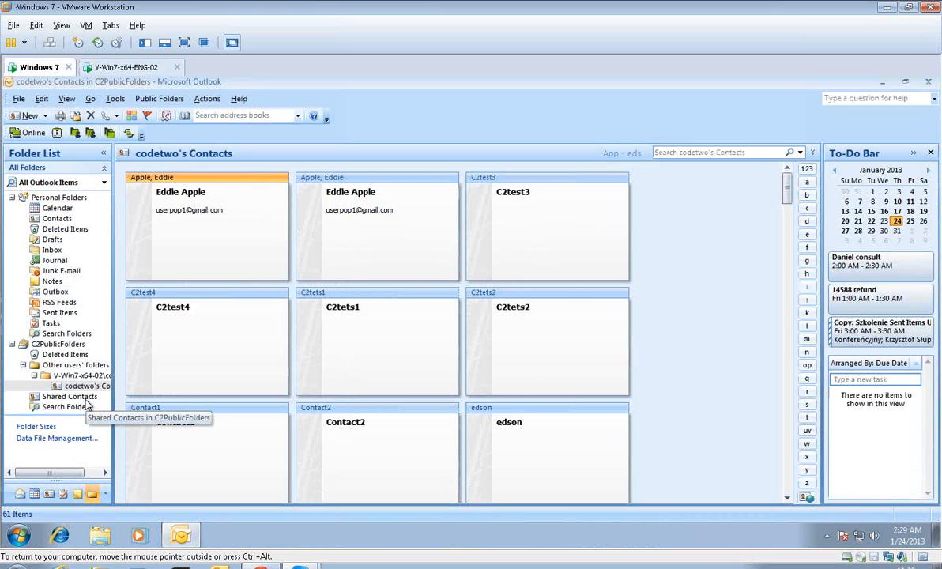
{"action": "left_click", "coordinate": [87, 402]}
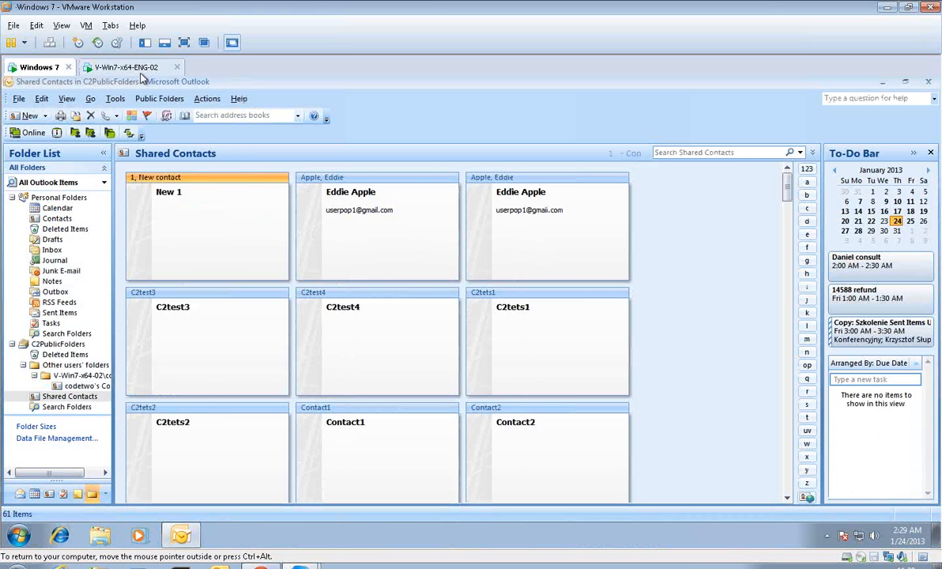
Step: Return to V-Win7-x64-ENG-02, review the folder pair in the CodeTwo Sync for iCloud settings and close them without changes
{"action": "left_click", "coordinate": [127, 68]}
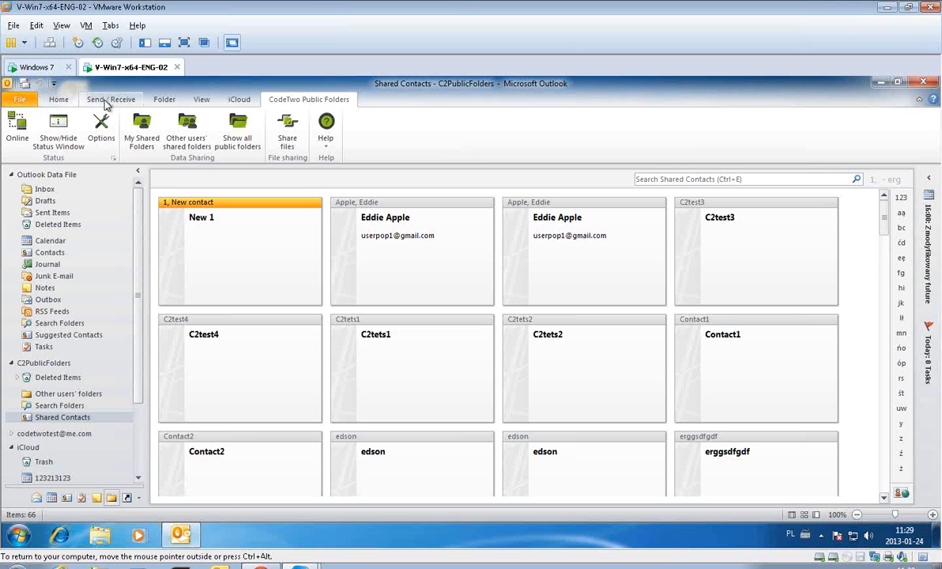
{"action": "left_click", "coordinate": [60, 101]}
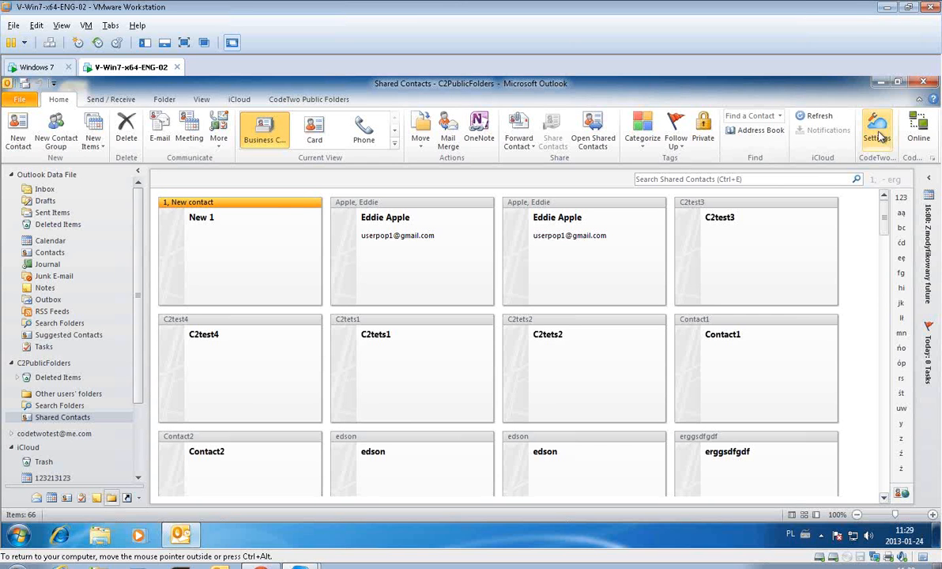
{"action": "left_click", "coordinate": [878, 132]}
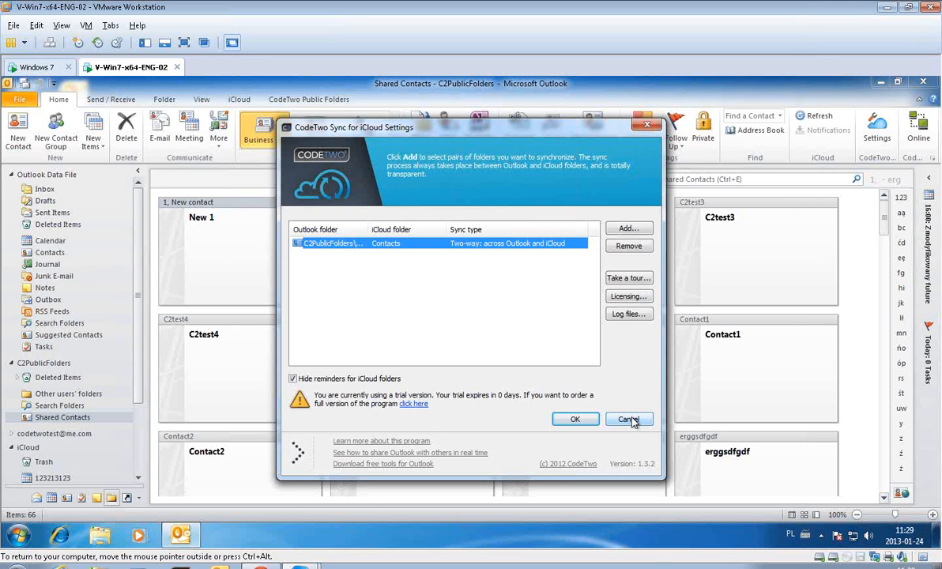
{"action": "left_click", "coordinate": [629, 419]}
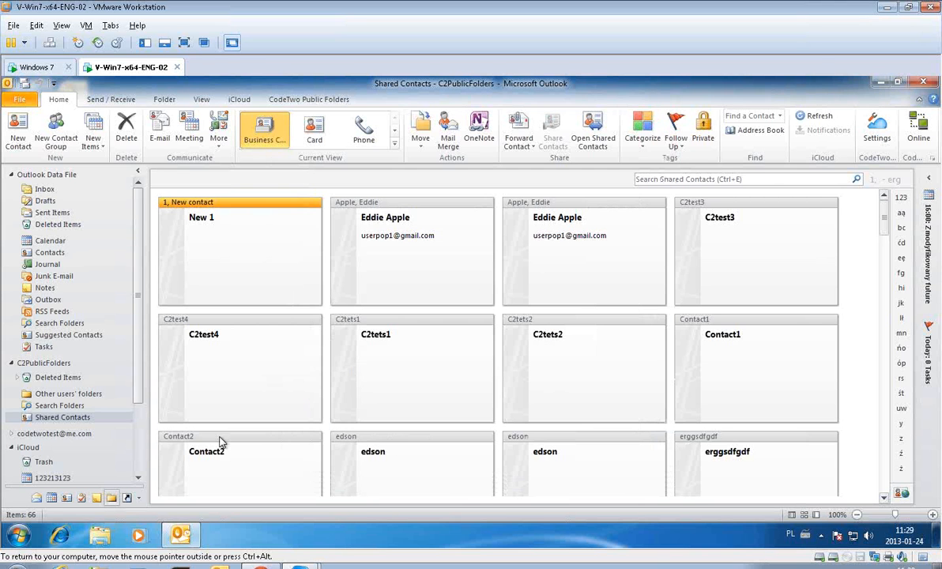
Step: Select Shared Contacts under C2PublicFolders and open the iCloud Contacts folder to compare the synchronized pair
{"action": "left_click", "coordinate": [63, 416]}
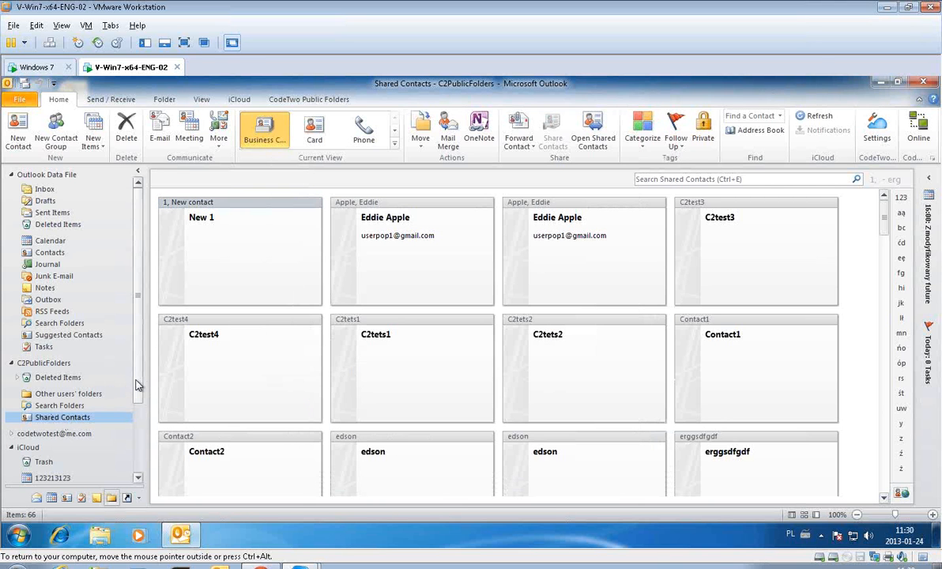
{"action": "scroll", "coordinate": [139, 384], "scroll_direction": "down", "scroll_amount": 1}
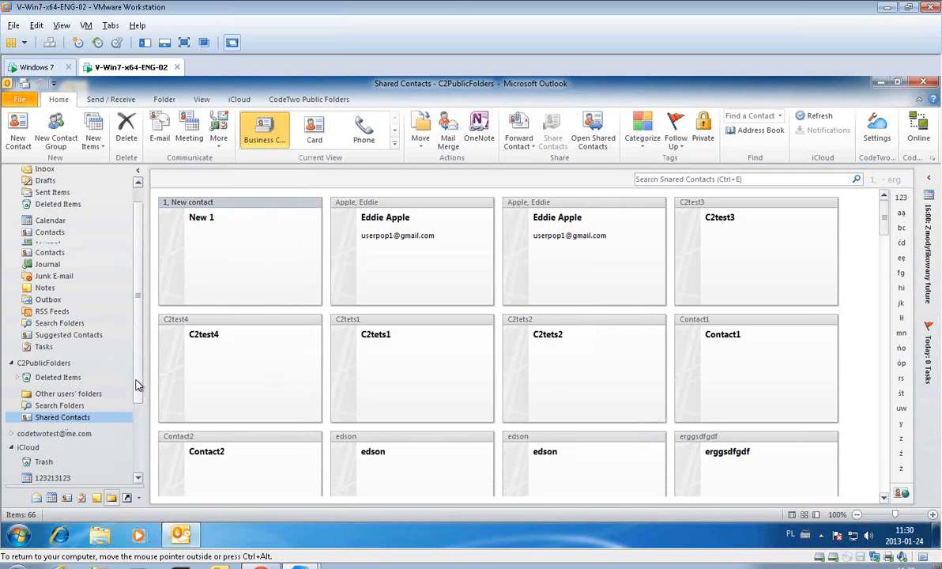
{"action": "left_click_drag", "start_coordinate": [135, 385], "coordinate": [138, 397]}
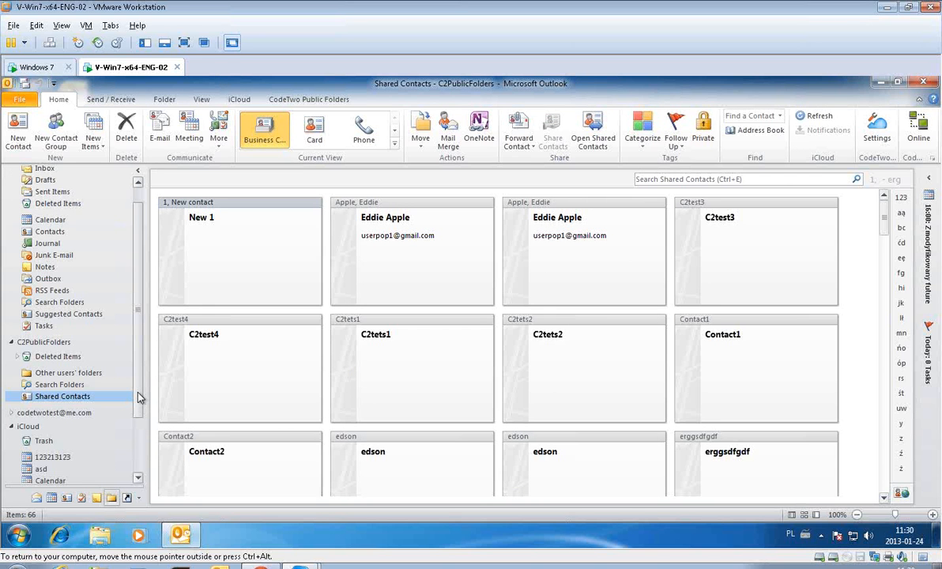
{"action": "scroll", "coordinate": [139, 397], "scroll_direction": "down", "scroll_amount": 2}
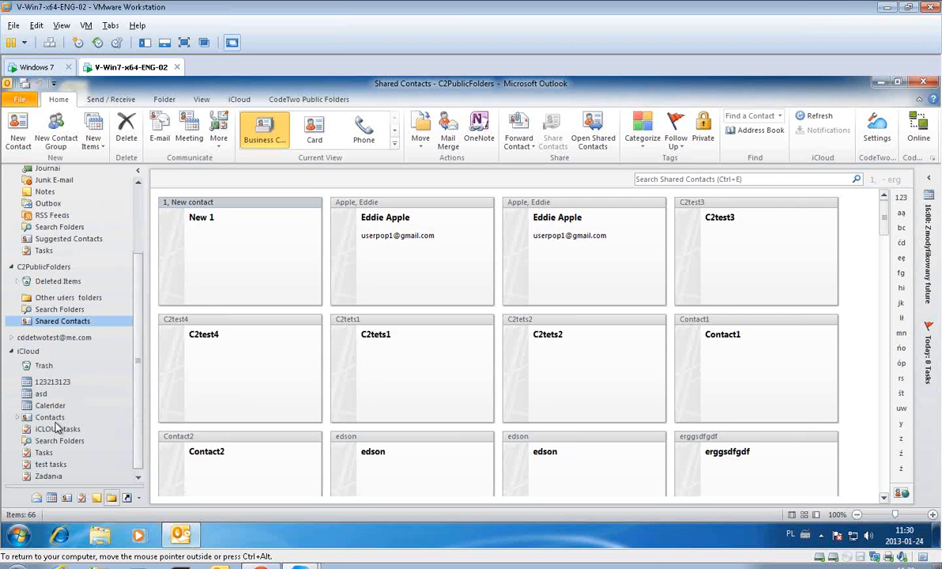
{"action": "left_click", "coordinate": [52, 419]}
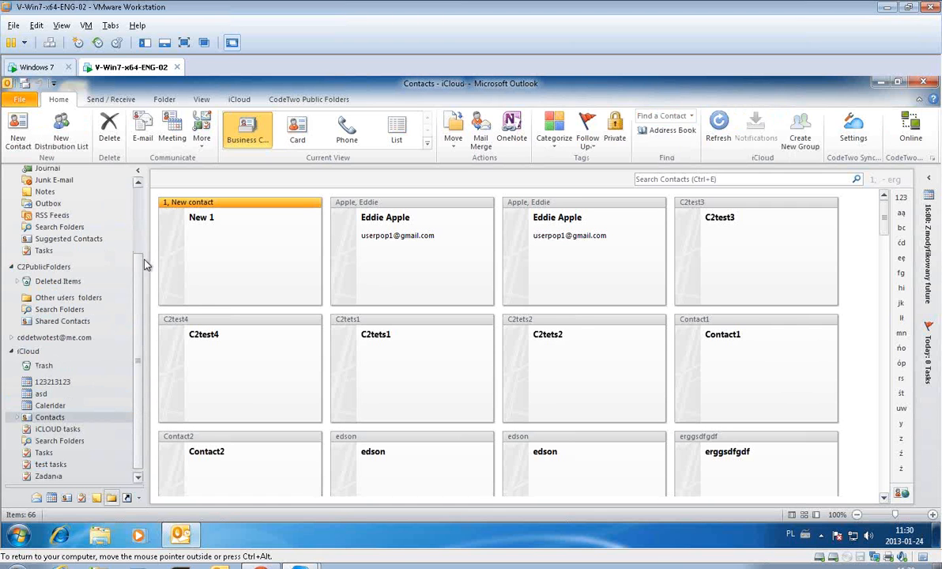
{"action": "left_click_drag", "start_coordinate": [144, 260], "coordinate": [138, 201]}
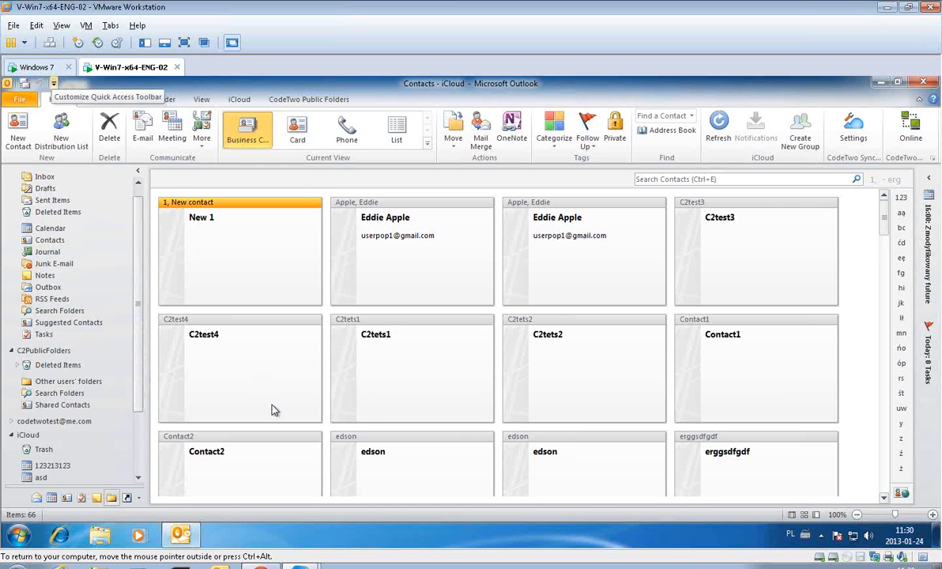
Step: Switch to iCloud in Google Chrome to view its home page and return to Outlook on V-Win7-x64-ENG-02
{"action": "mouse_move", "coordinate": [260, 566]}
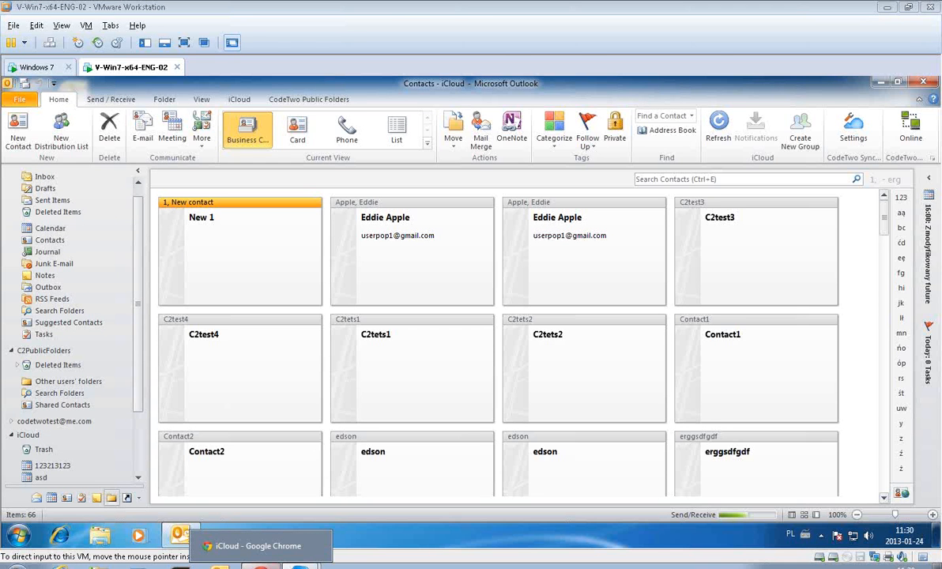
{"action": "left_click", "coordinate": [261, 567]}
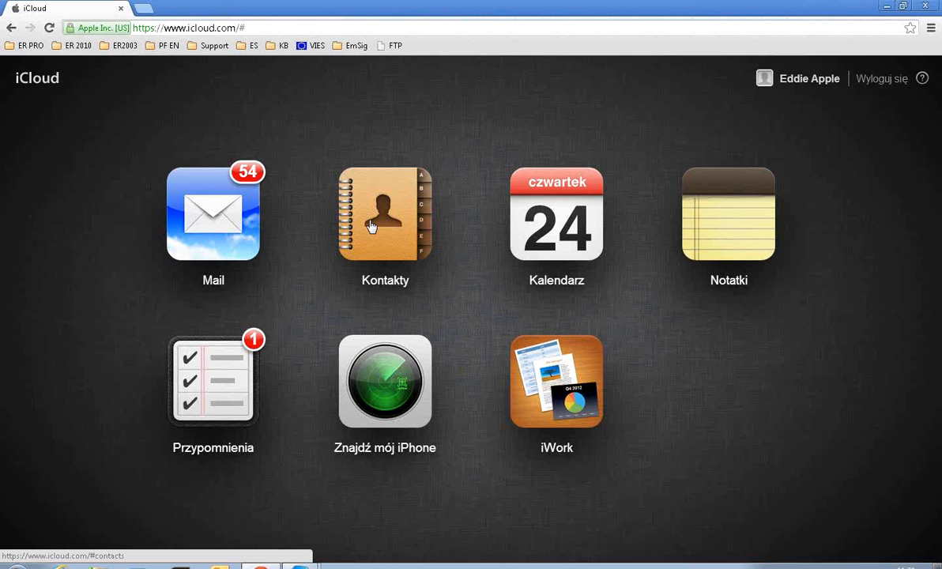
{"action": "left_click", "coordinate": [924, 6]}
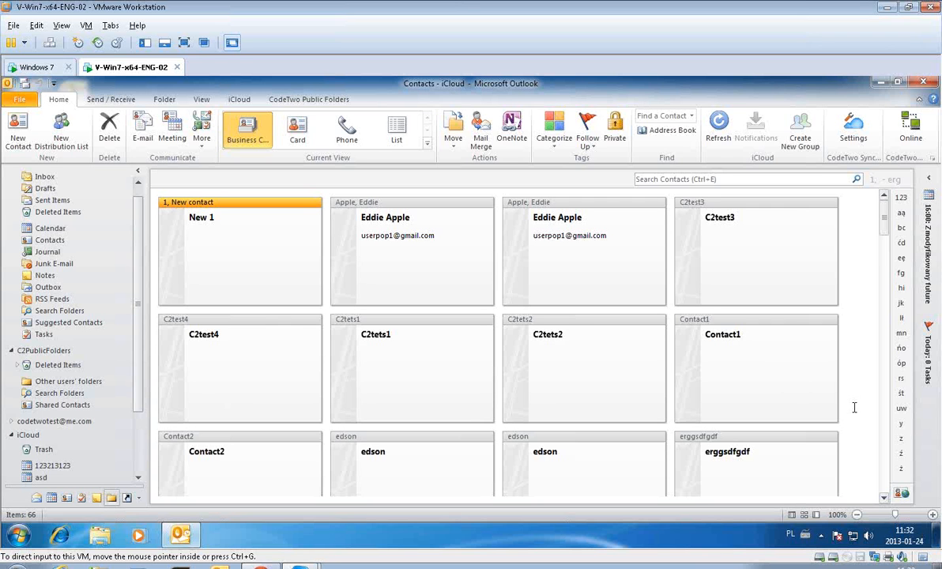
Step: Check the version of the CodeTwo Public Folders Outlook add-in in its program information and close the window
{"action": "left_click", "coordinate": [332, 101]}
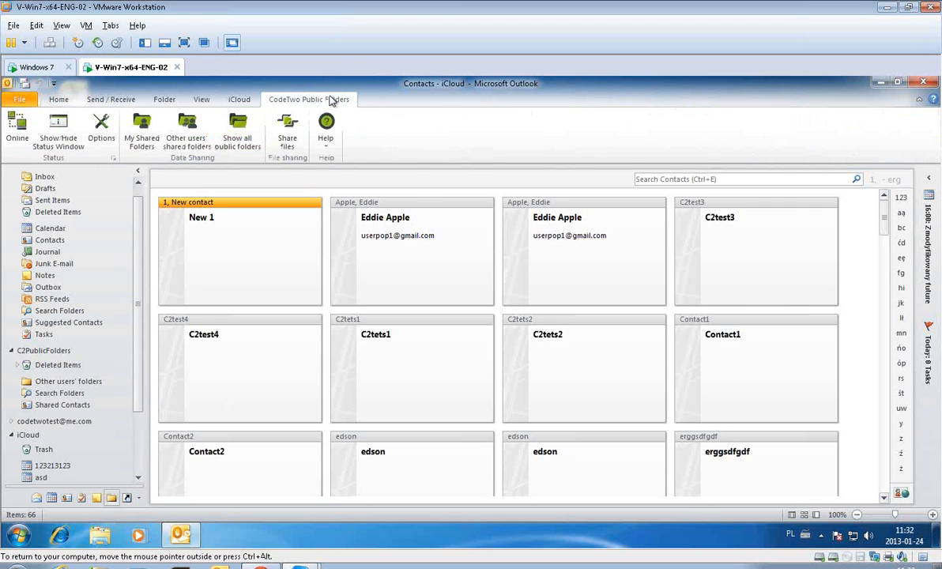
{"action": "left_click", "coordinate": [326, 143]}
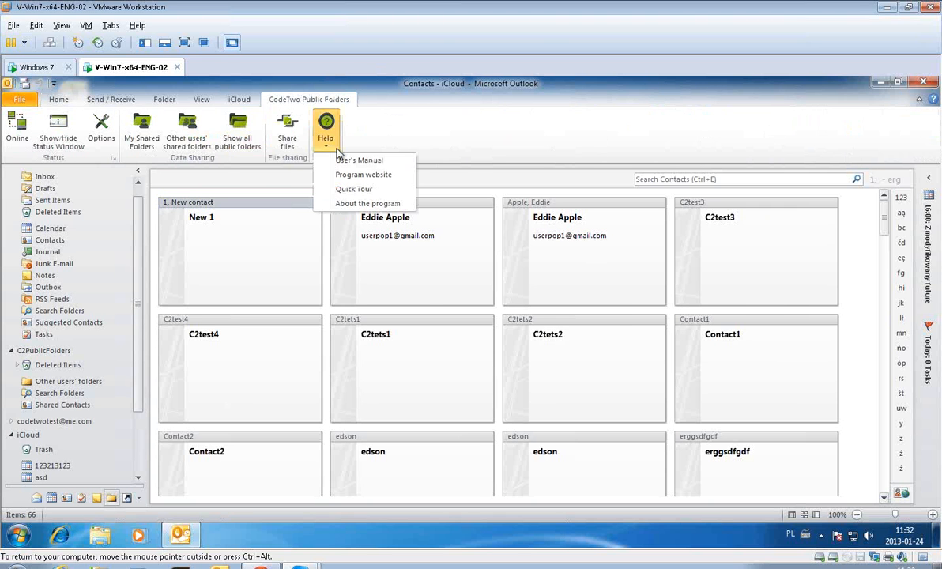
{"action": "left_click", "coordinate": [364, 203]}
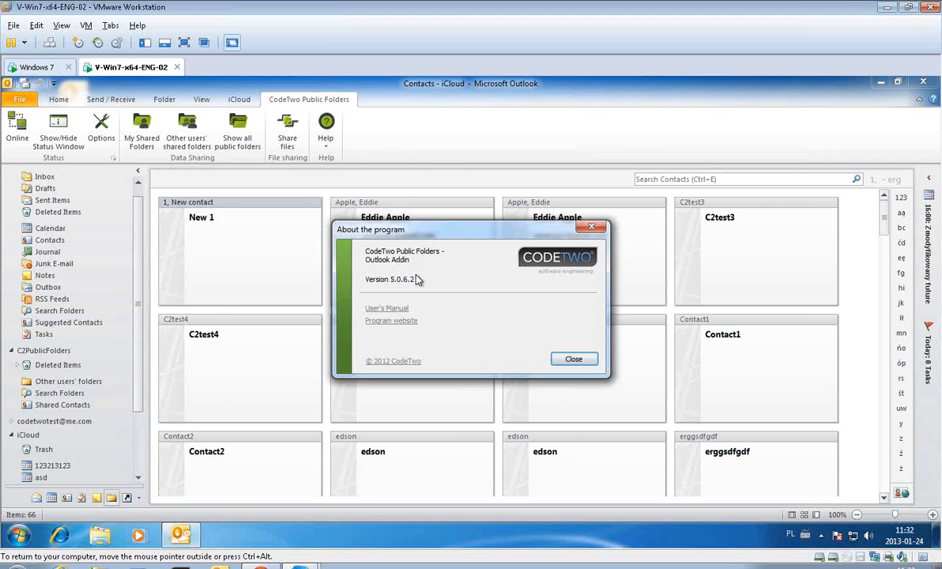
{"action": "left_click", "coordinate": [570, 361]}
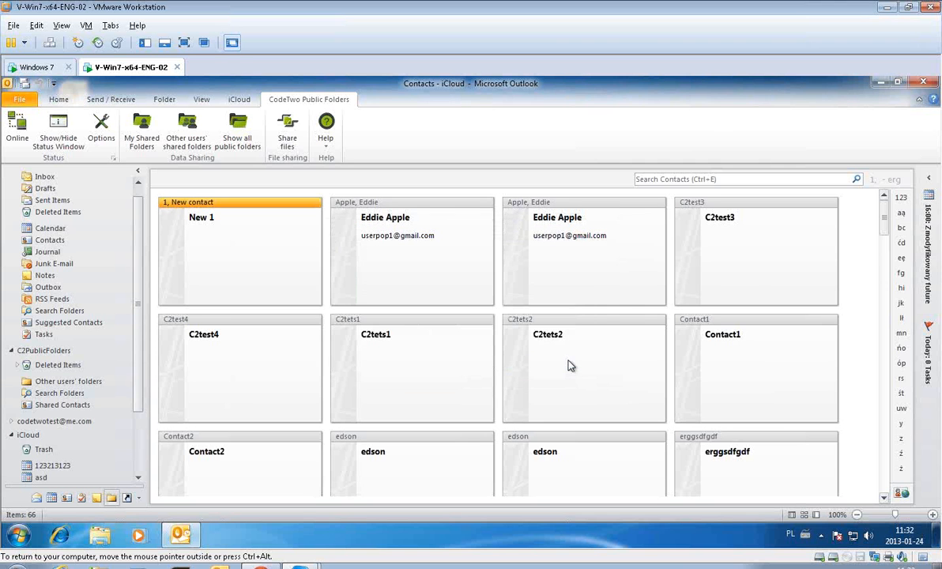